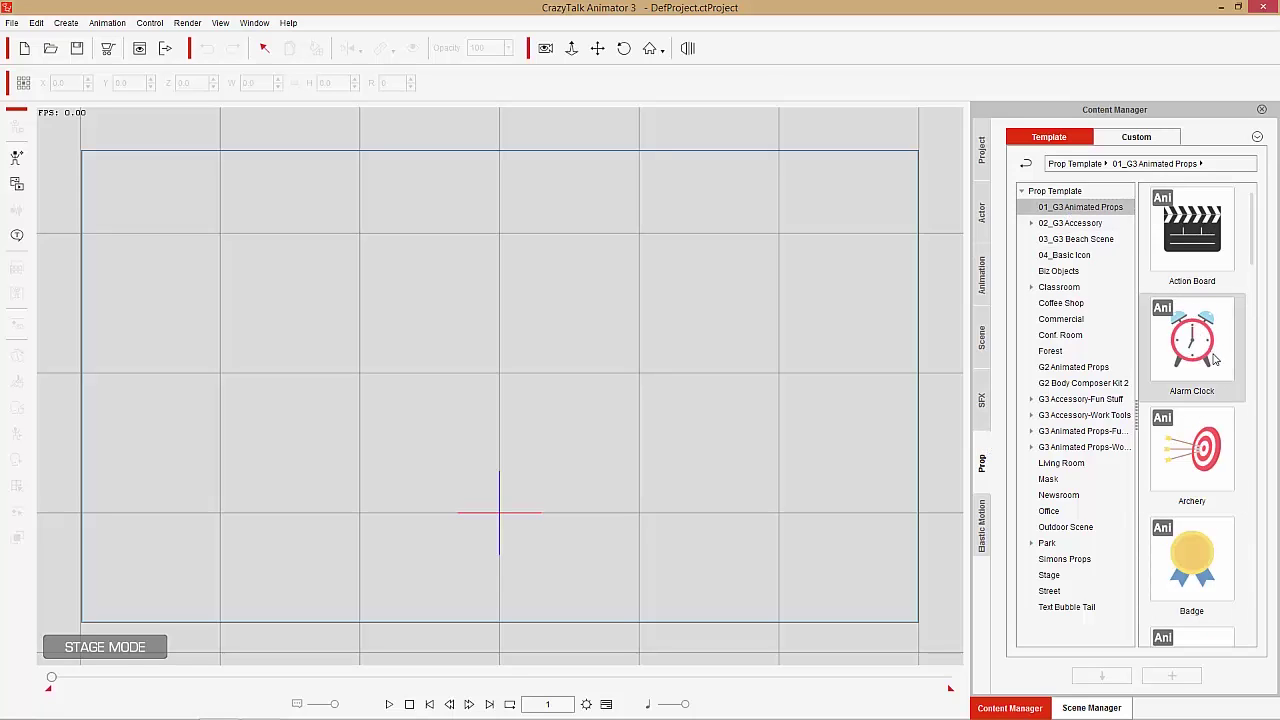
# Step: Place the Alarm Clock, Archery and Camera props side by side on the stage
pyautogui.moveTo(1205, 337); pyautogui.dragTo(305, 475)
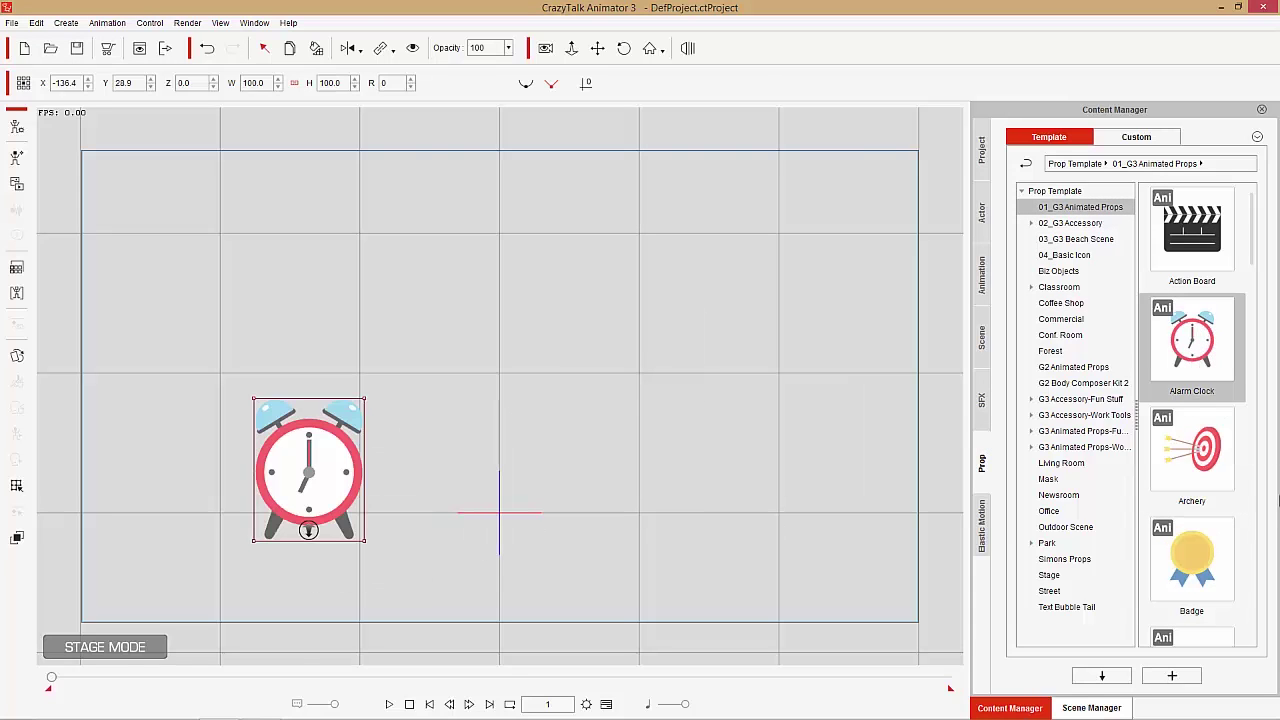
pyautogui.moveTo(1212, 444); pyautogui.dragTo(473, 500)
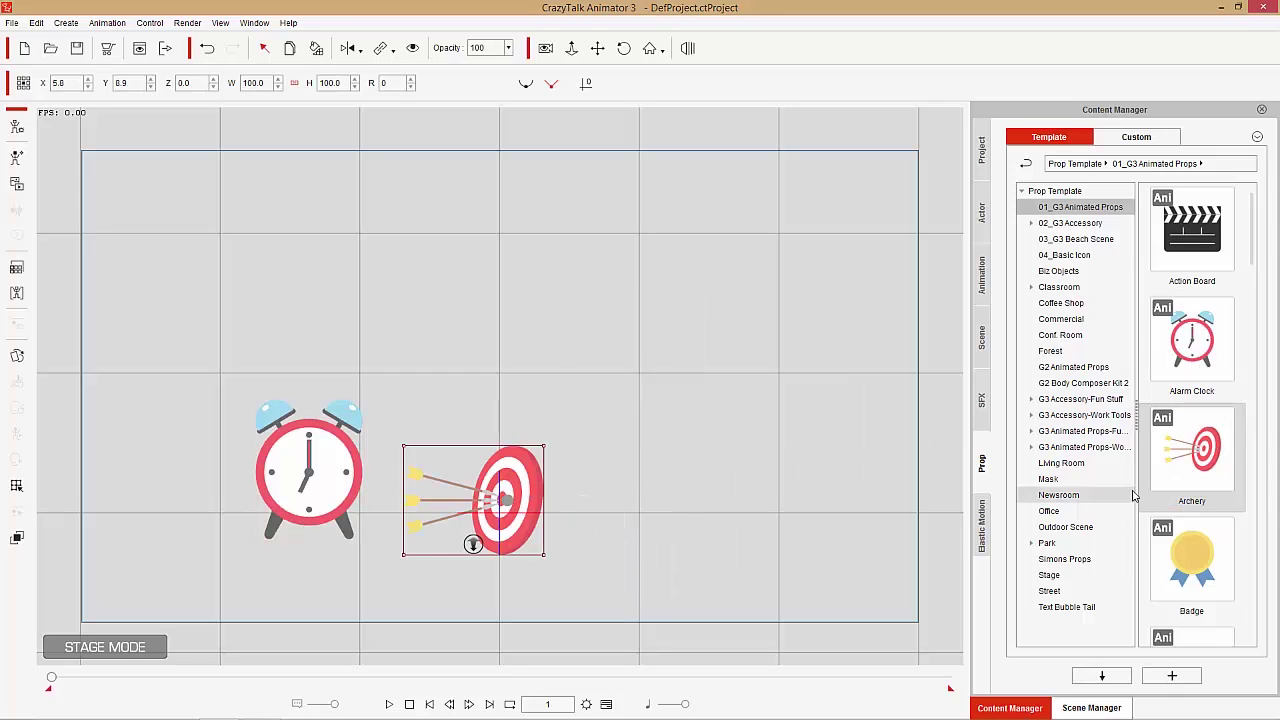
pyautogui.moveTo(1258, 246); pyautogui.dragTo(1258, 294)
pyautogui.moveTo(1201, 404); pyautogui.dragTo(694, 509)
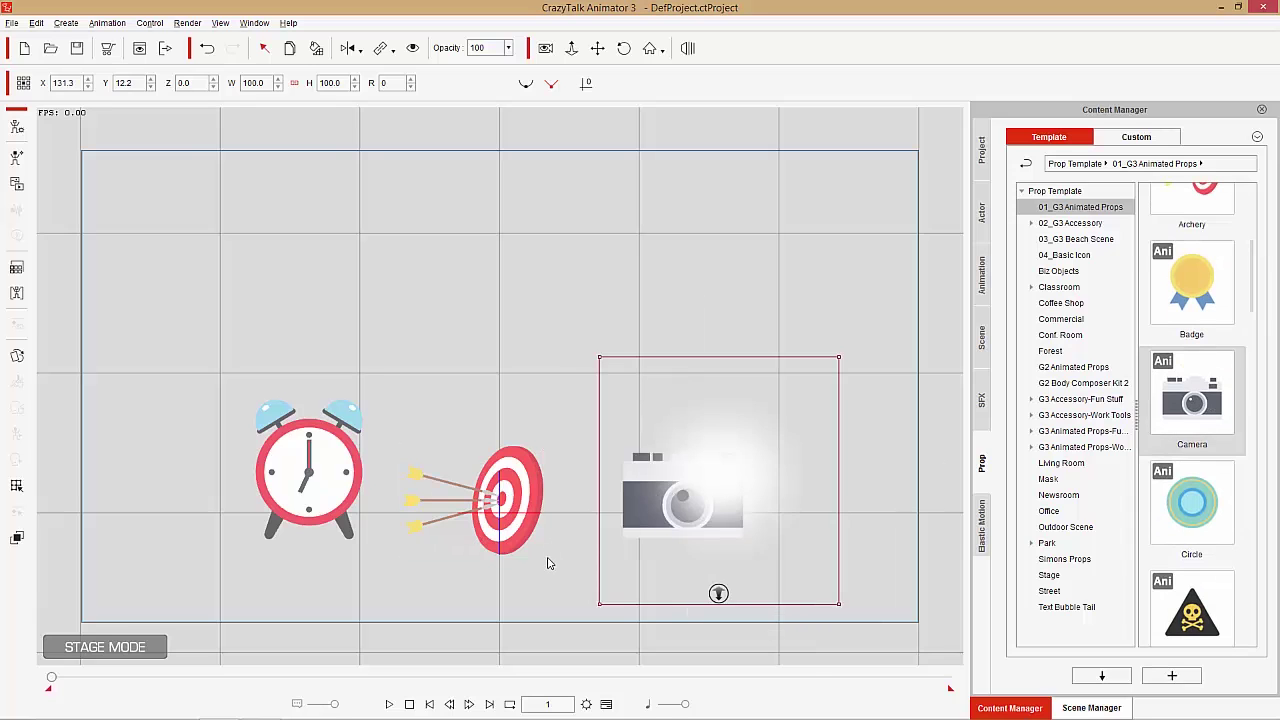
pyautogui.scroll(5, 547, 563)
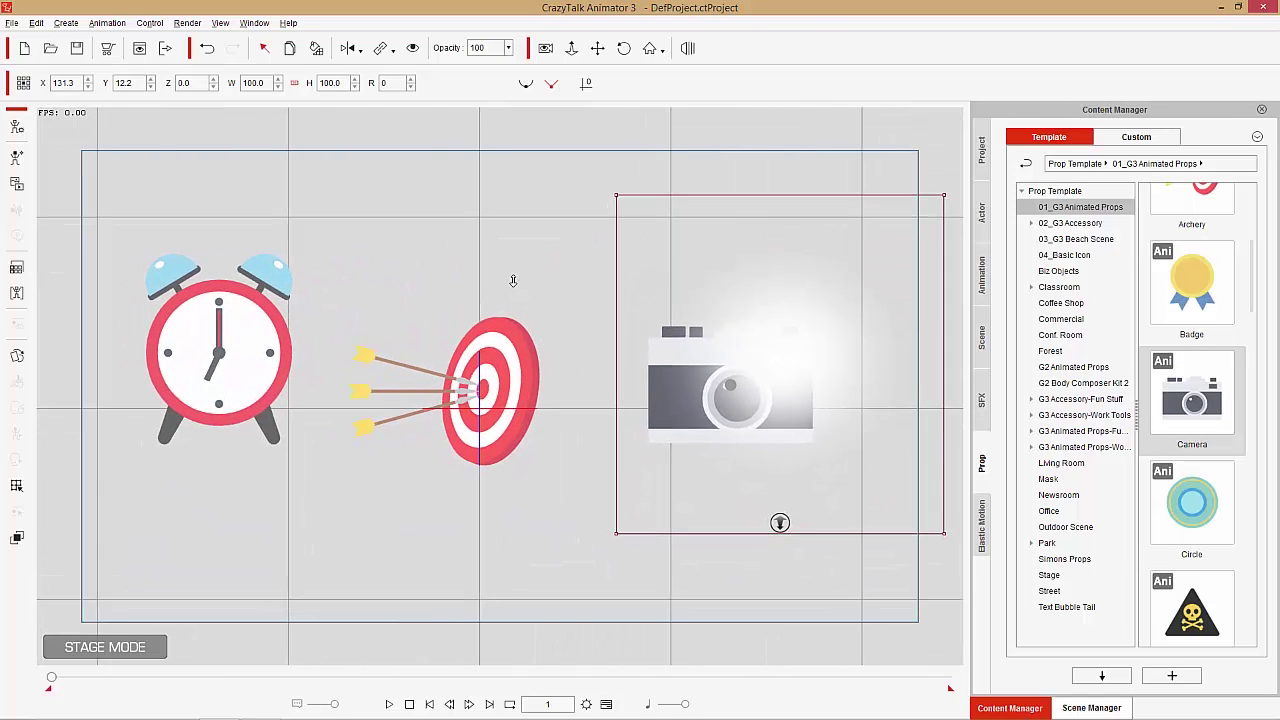
pyautogui.click(460, 410)
pyautogui.click(268, 365)
# Step: Apply the alarm clock's start and second hand actions, then stop and scrub to preview the ticking
pyautogui.moveTo(242, 372); pyautogui.dragTo(221, 411)
pyautogui.rightClick(246, 400)
pyautogui.moveTo(320, 408)
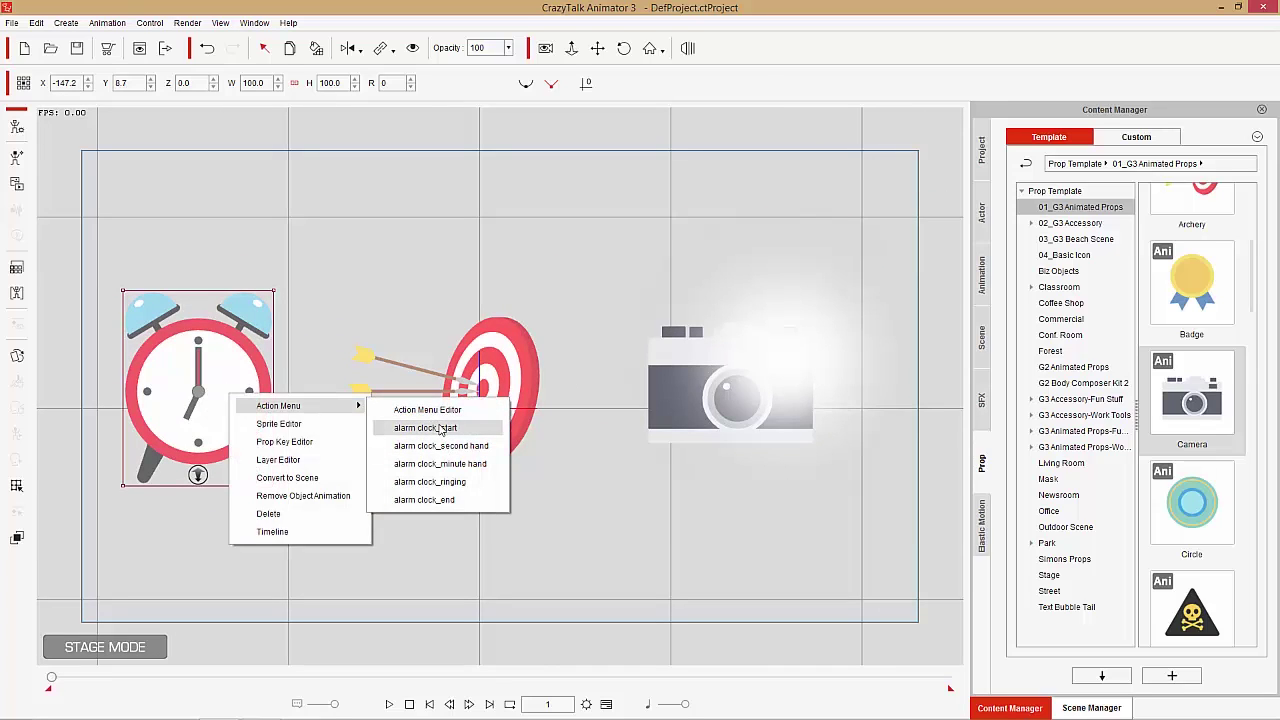
pyautogui.click(443, 428)
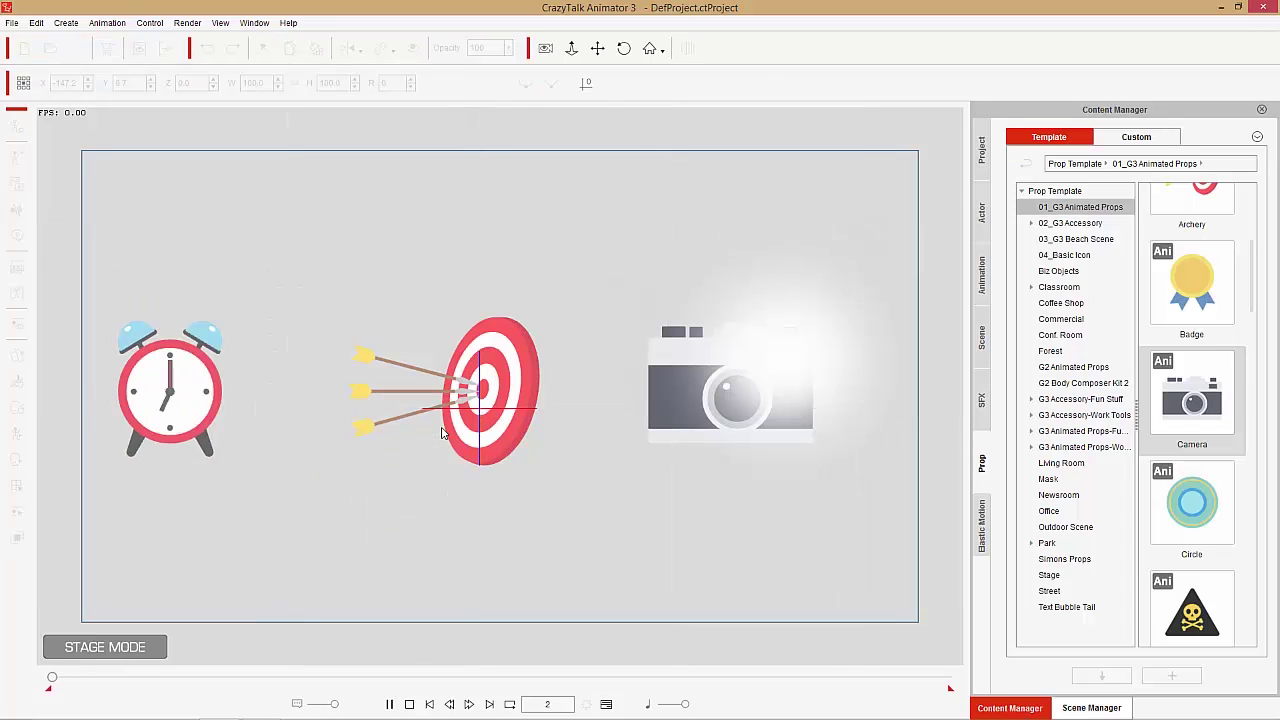
pyautogui.rightClick(226, 372)
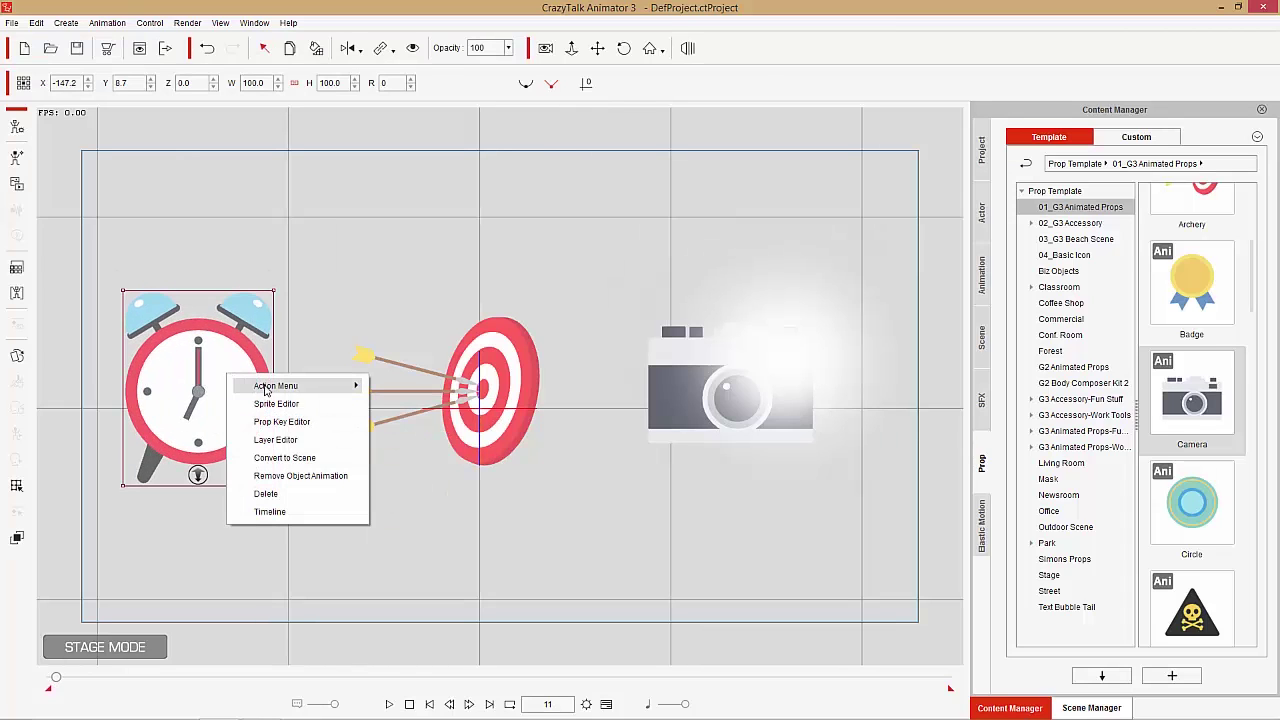
pyautogui.moveTo(300, 388)
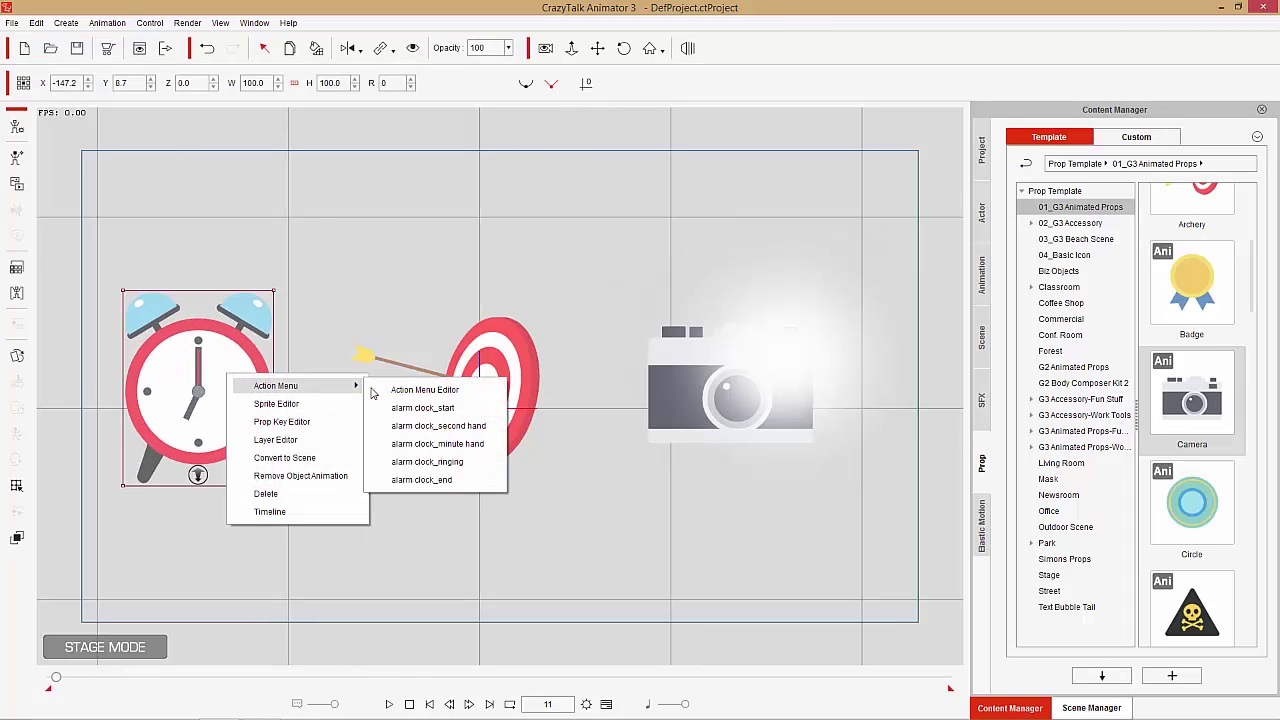
pyautogui.click(440, 426)
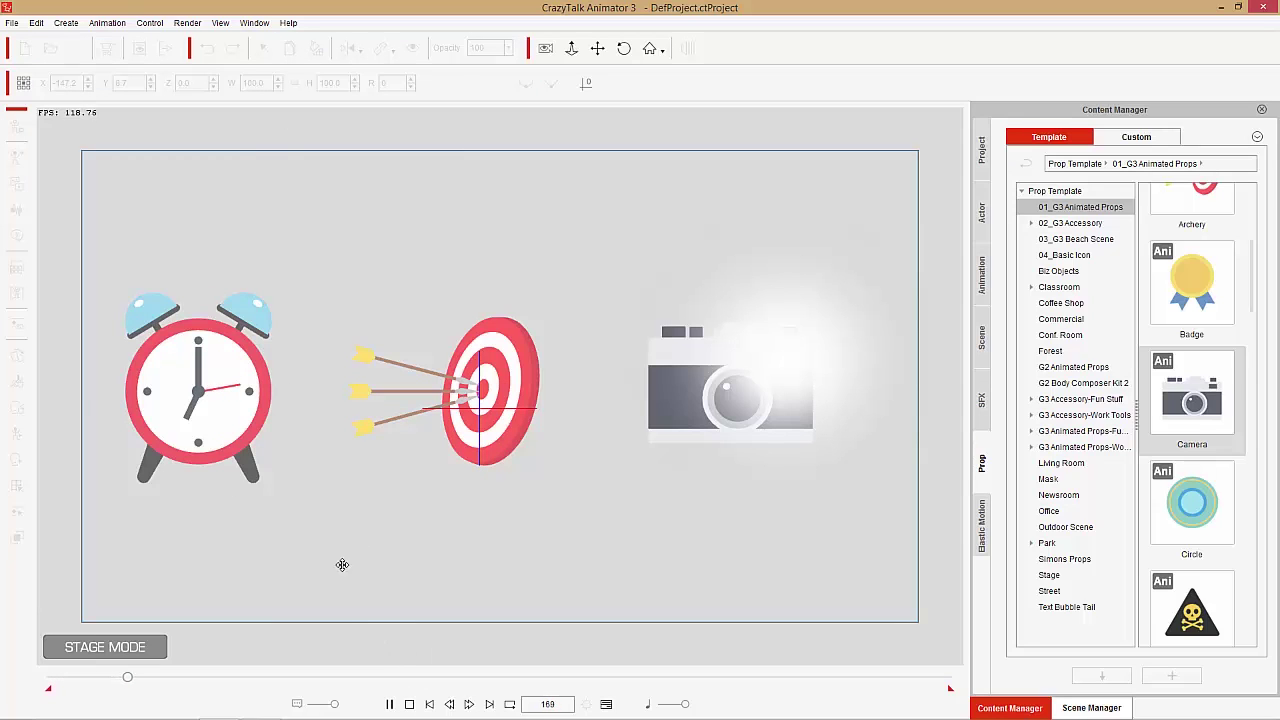
pyautogui.click(409, 704)
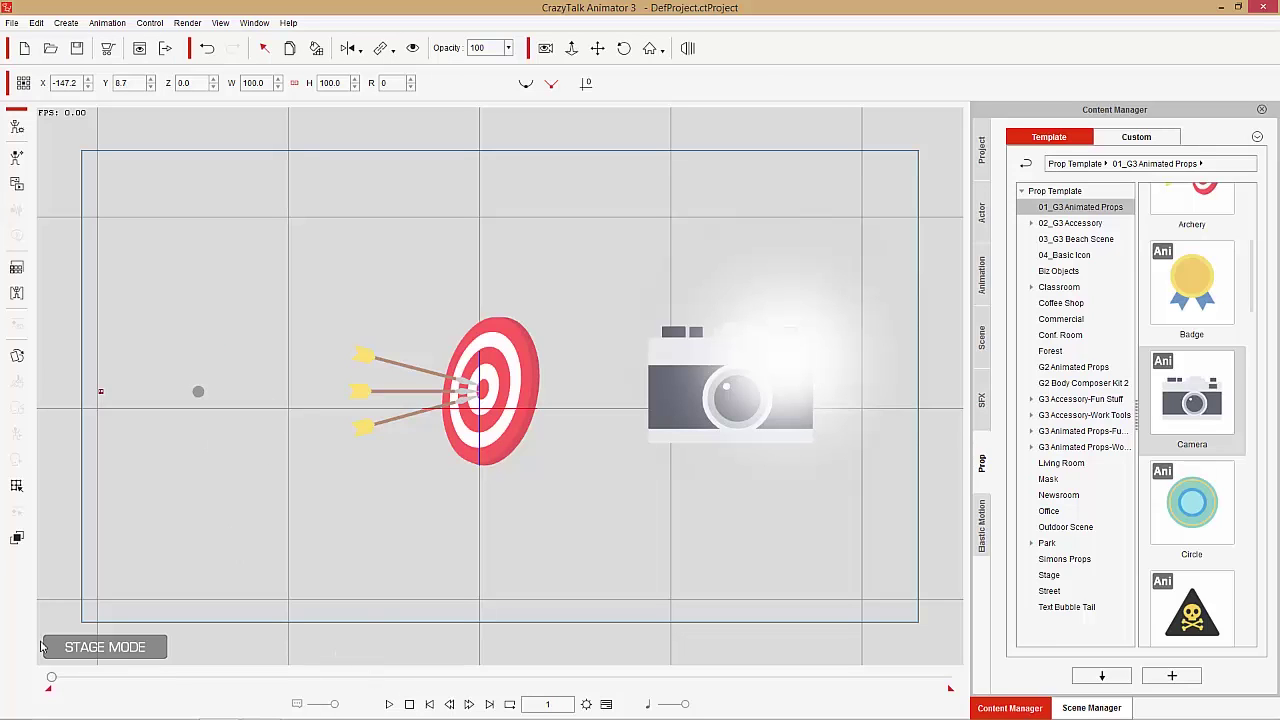
pyautogui.moveTo(53, 680); pyautogui.dragTo(55, 682)
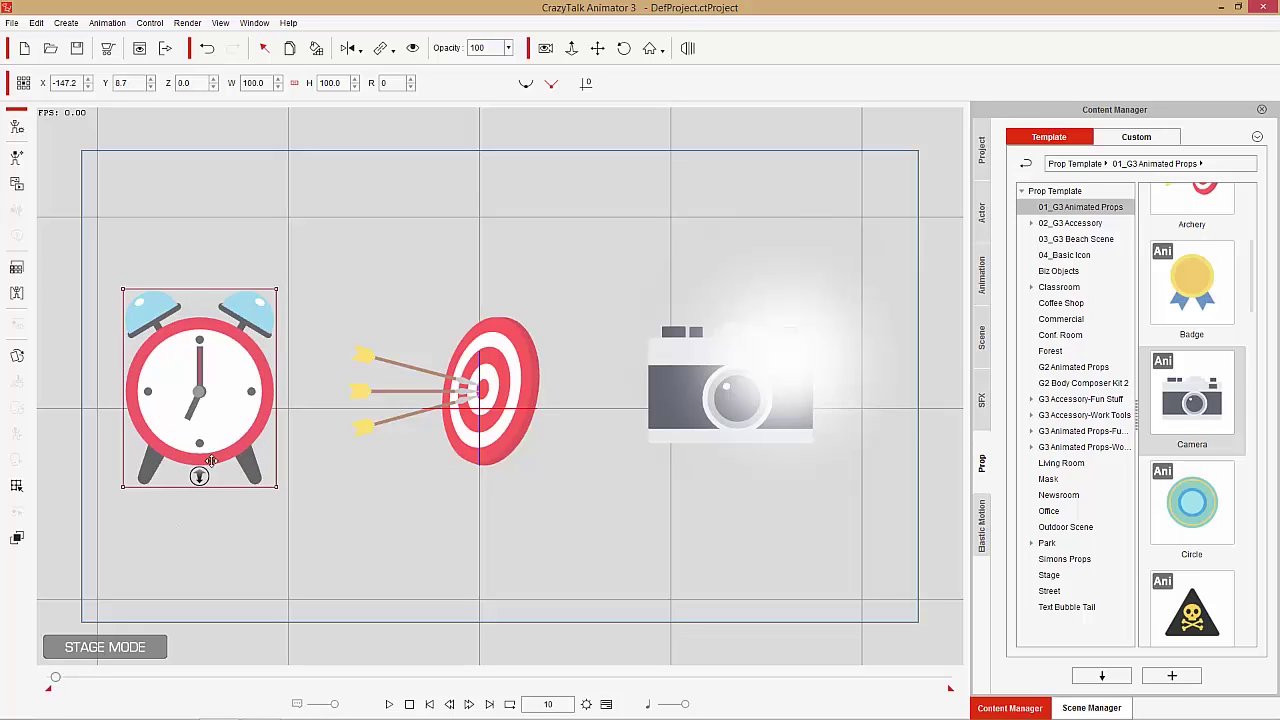
# Step: Remove the clock's object animation, then apply its minute hand and end actions and stop
pyautogui.rightClick(230, 404)
pyautogui.click(322, 508)
pyautogui.moveTo(53, 681); pyautogui.dragTo(30, 684)
pyautogui.rightClick(240, 367)
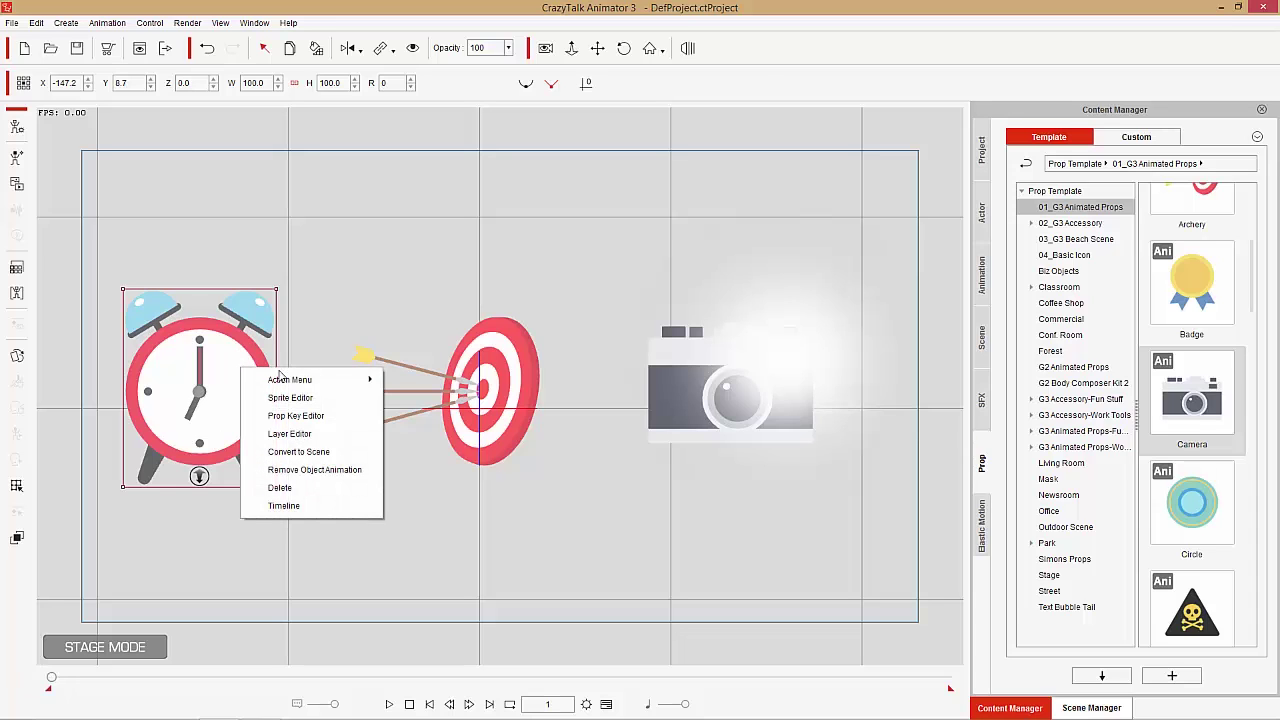
pyautogui.moveTo(304, 379)
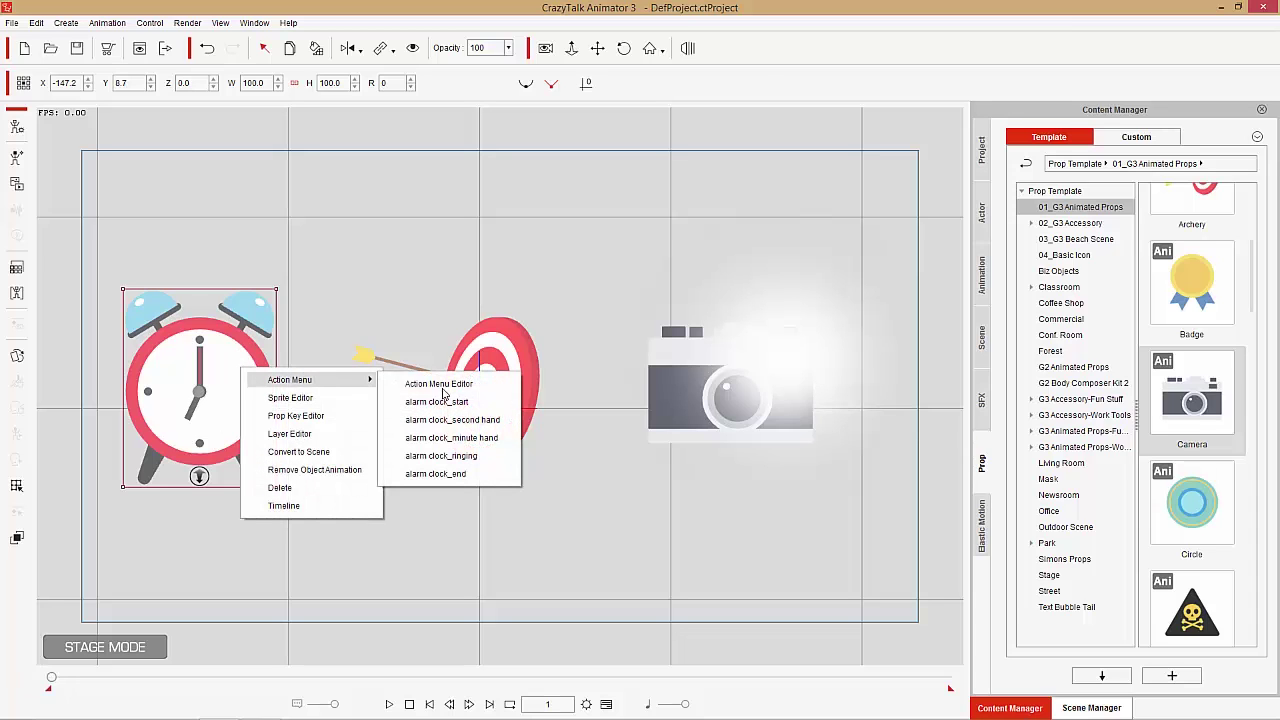
pyautogui.click(478, 447)
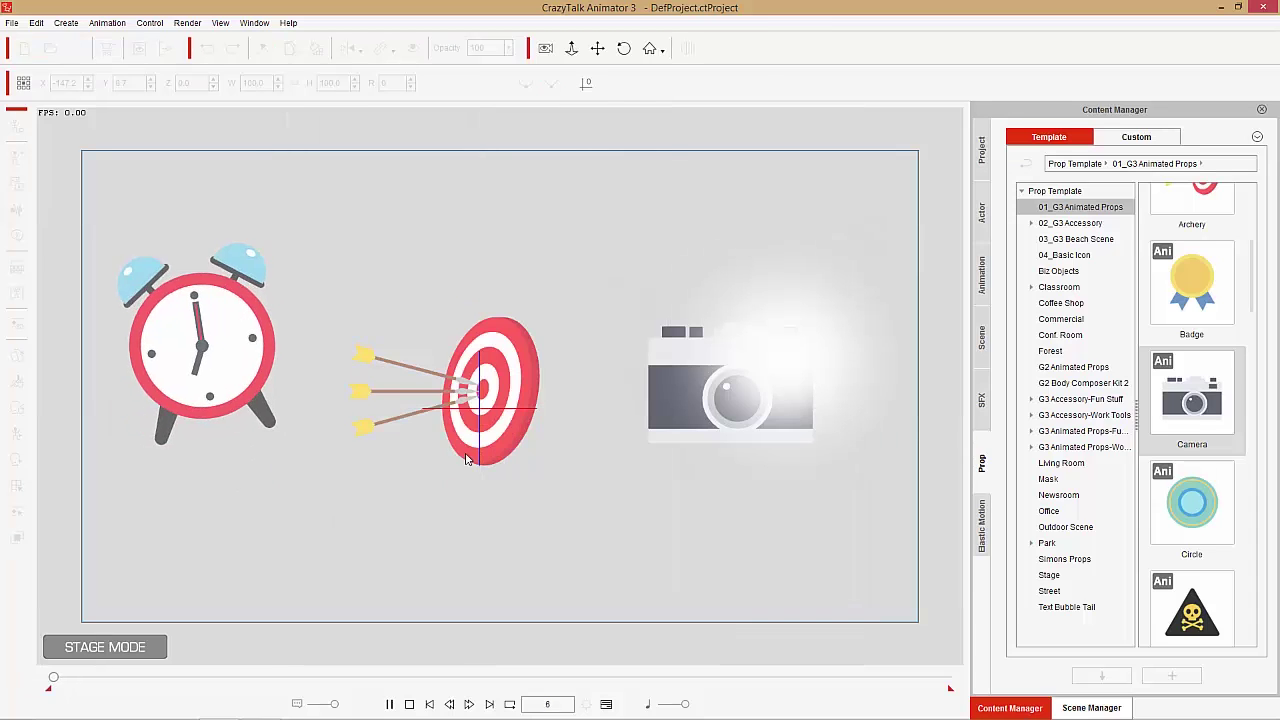
pyautogui.rightClick(232, 400)
pyautogui.moveTo(308, 411)
pyautogui.click(428, 503)
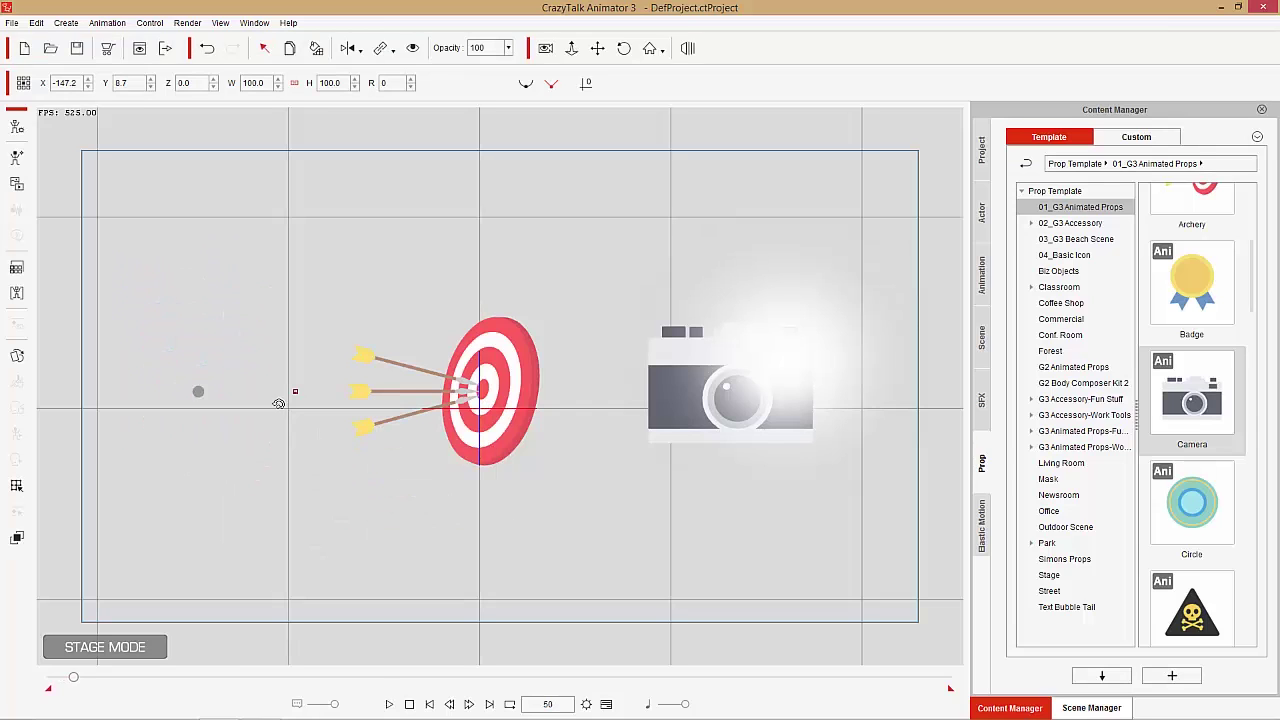
pyautogui.click(409, 704)
# Step: Apply archery_start, archery_hitting bulls eye and archery_end to the target, then stop playback
pyautogui.click(493, 380)
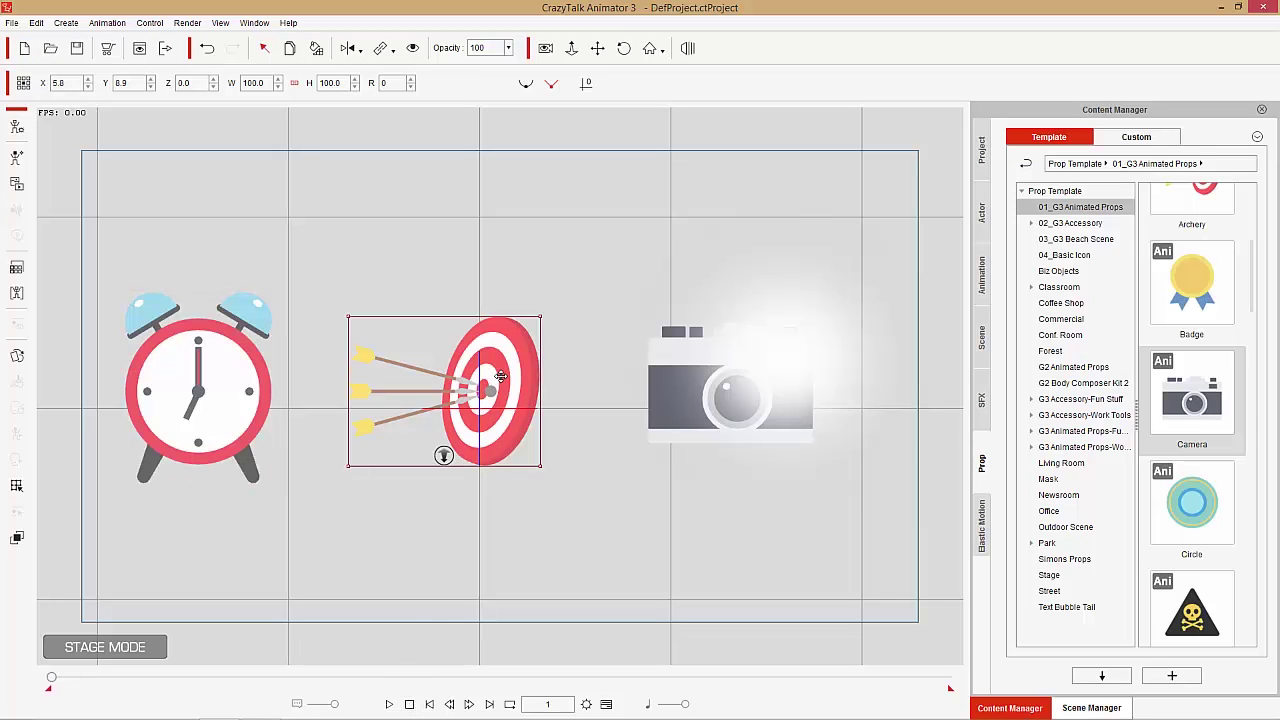
pyautogui.rightClick(500, 376)
pyautogui.moveTo(545, 389)
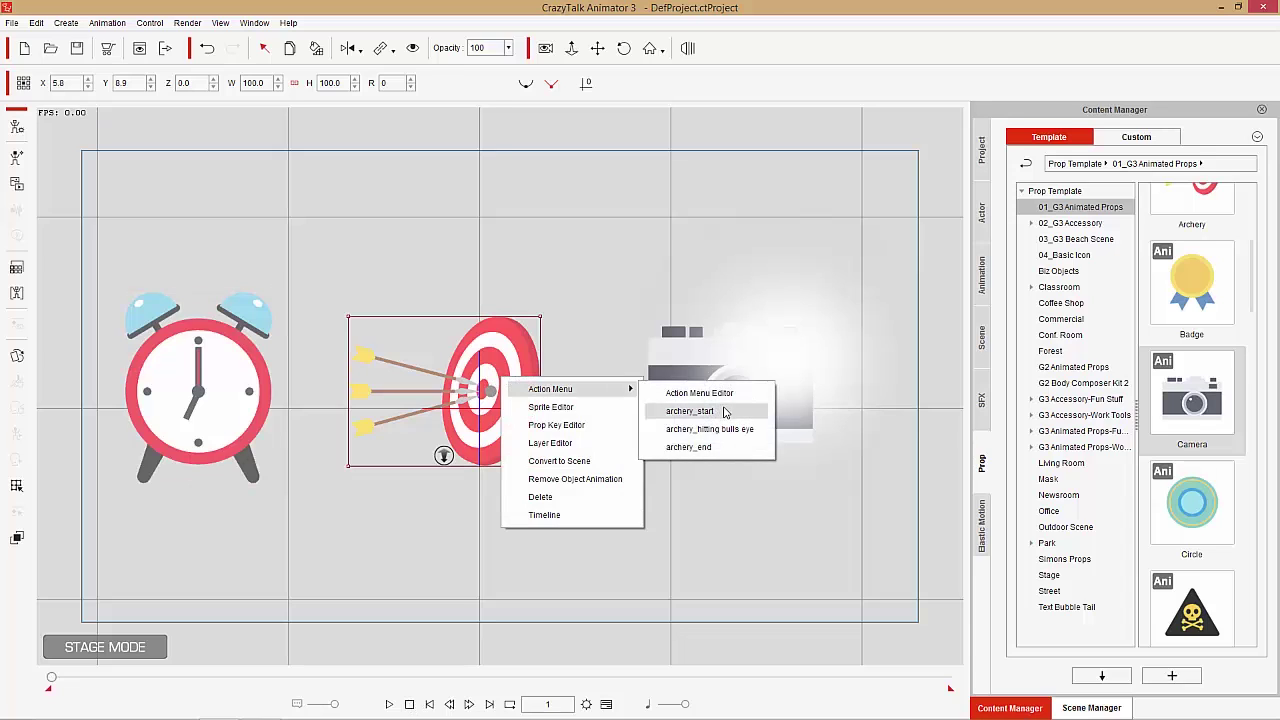
pyautogui.click(725, 412)
pyautogui.rightClick(516, 370)
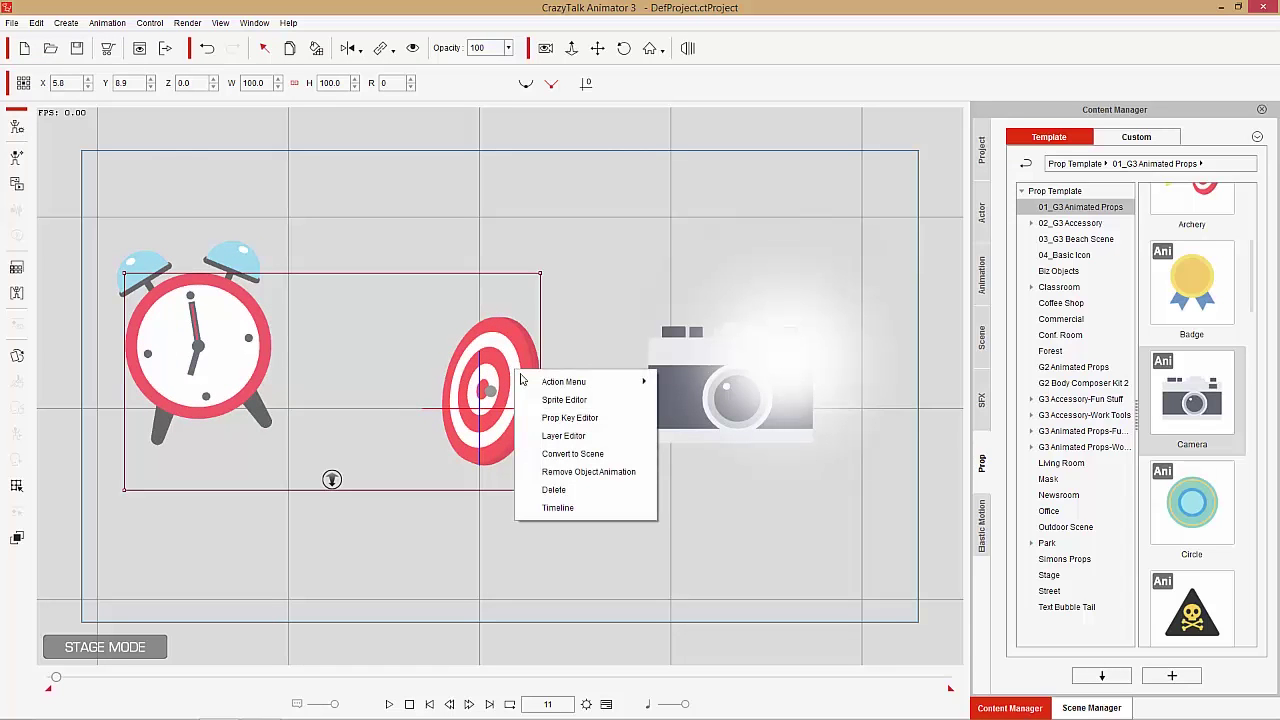
pyautogui.moveTo(556, 386)
pyautogui.click(744, 422)
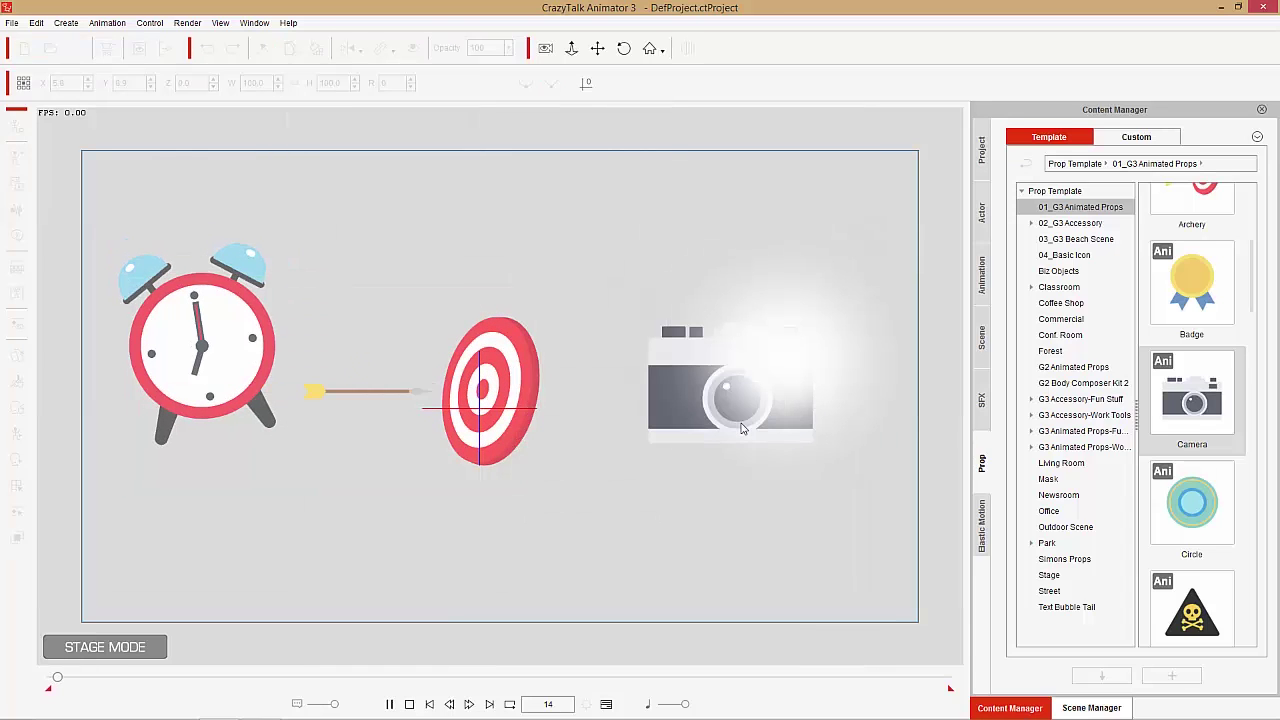
pyautogui.rightClick(506, 373)
pyautogui.moveTo(575, 385)
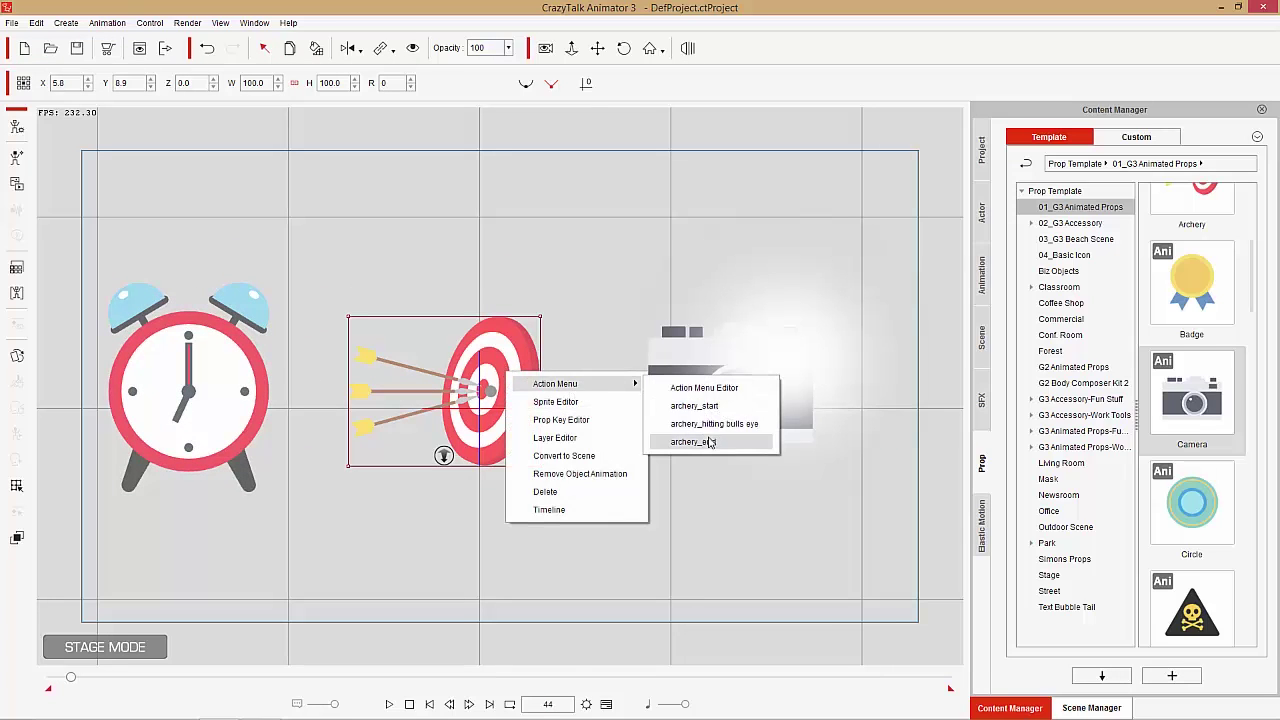
pyautogui.click(706, 441)
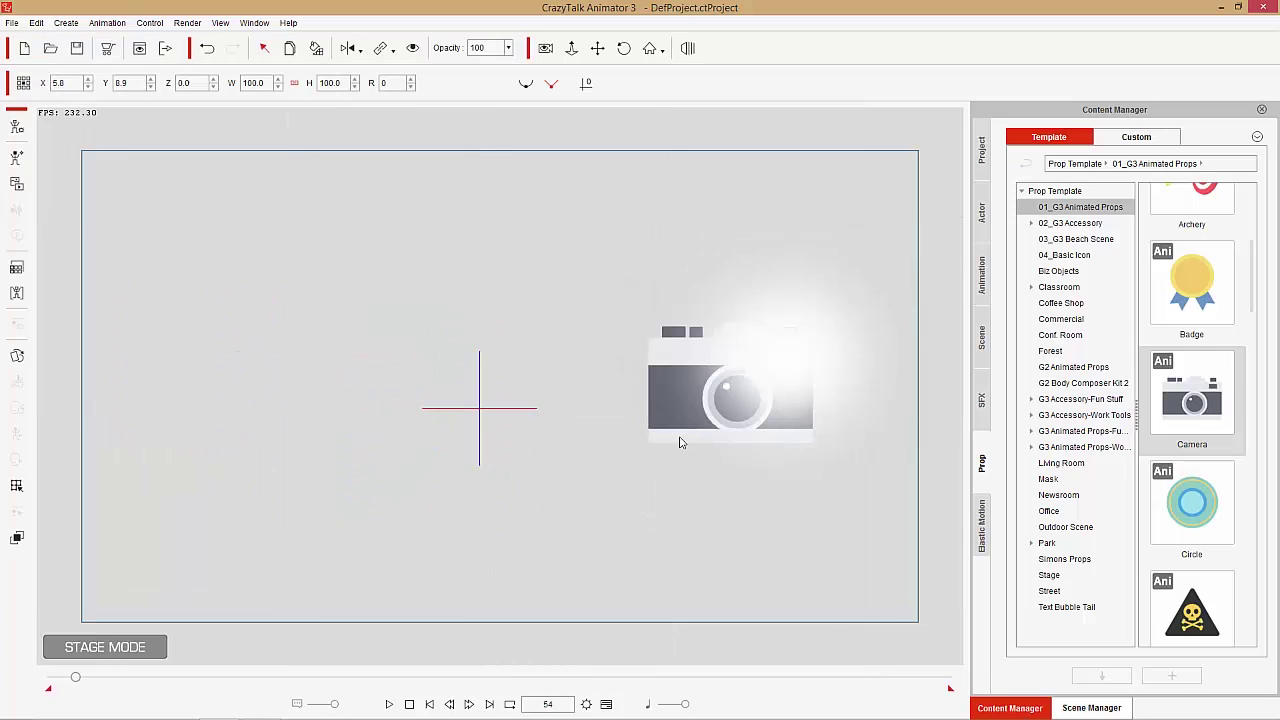
pyautogui.click(409, 704)
# Step: Apply the camera_start and camera_flashing actions to the camera prop
pyautogui.click(665, 387)
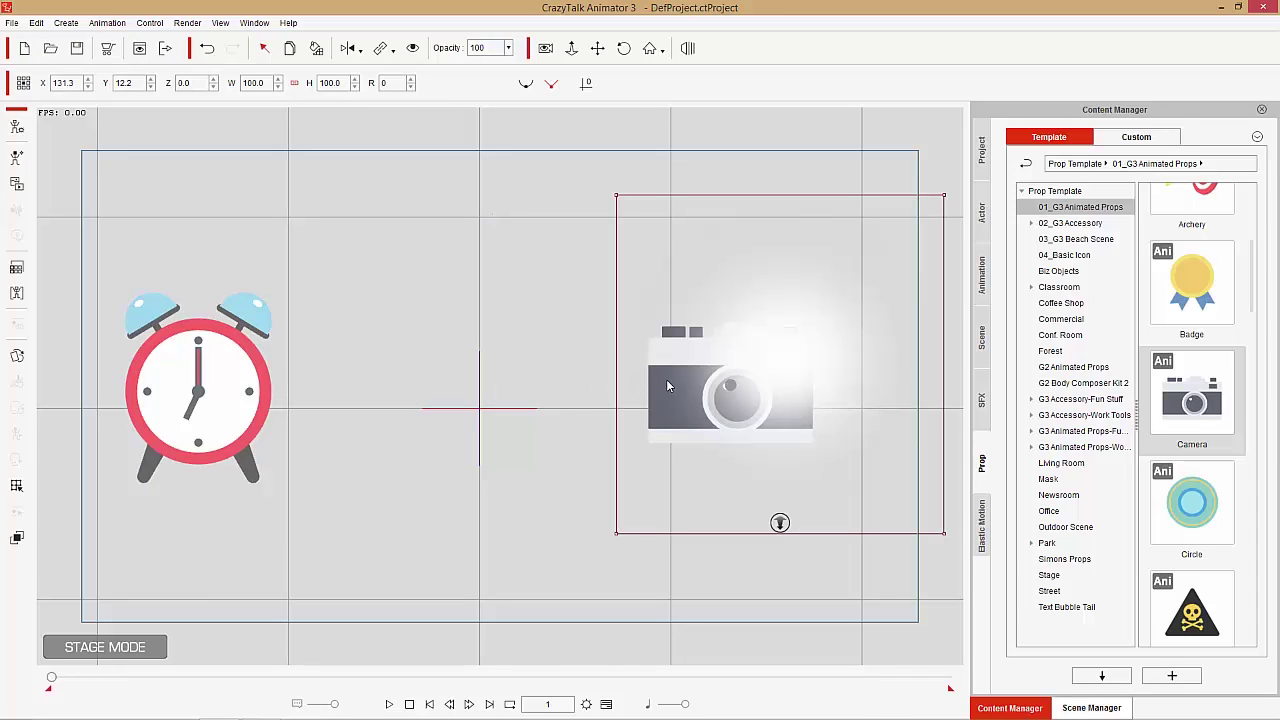
pyautogui.rightClick(680, 380)
pyautogui.moveTo(760, 387)
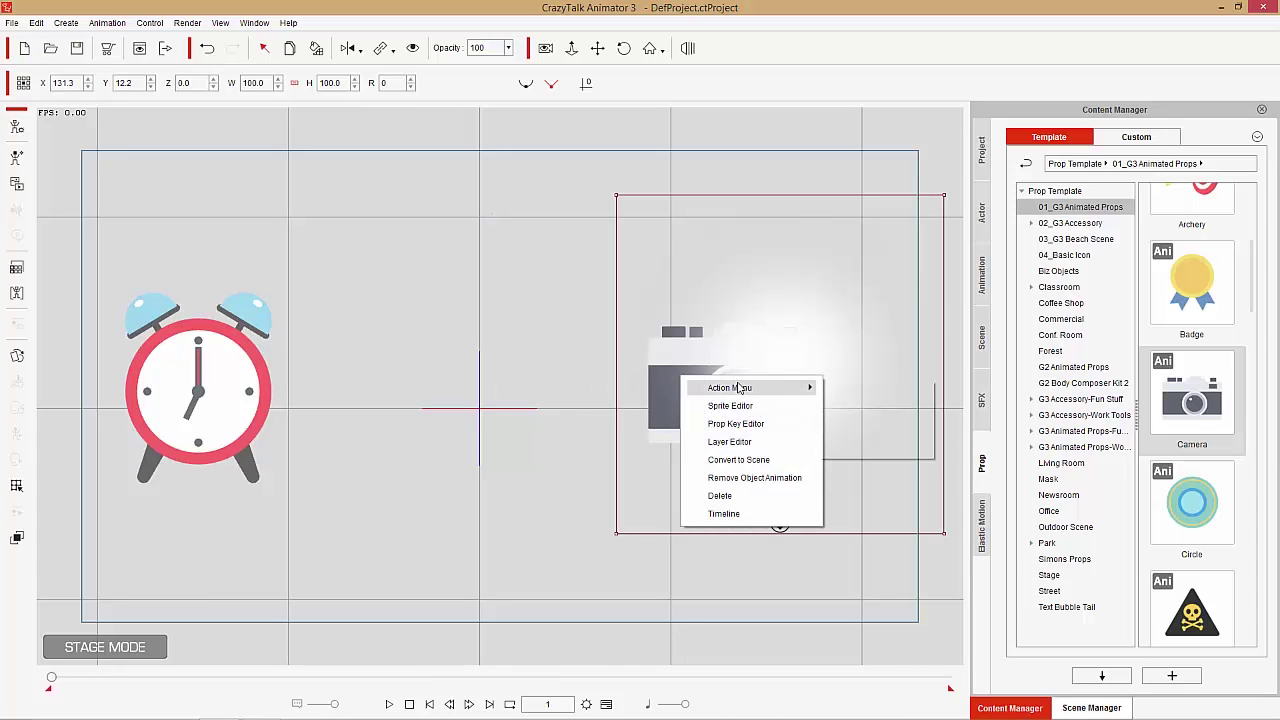
pyautogui.click(875, 409)
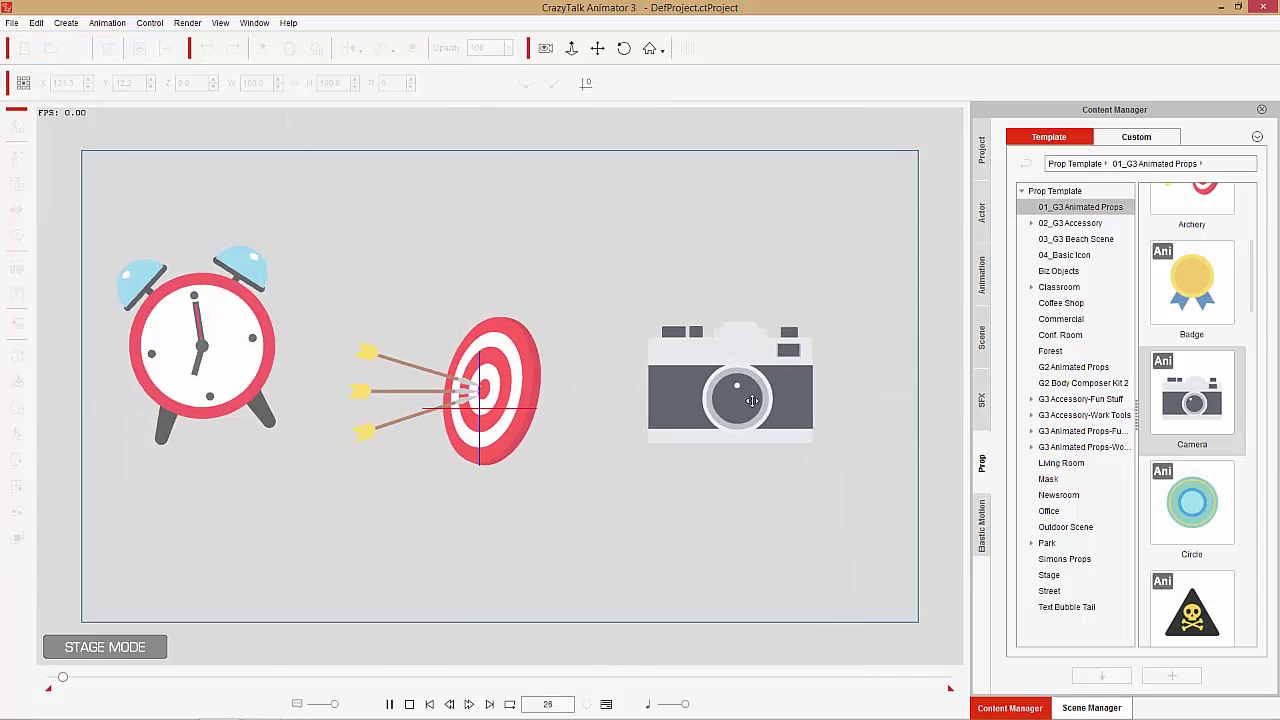
pyautogui.click(726, 387)
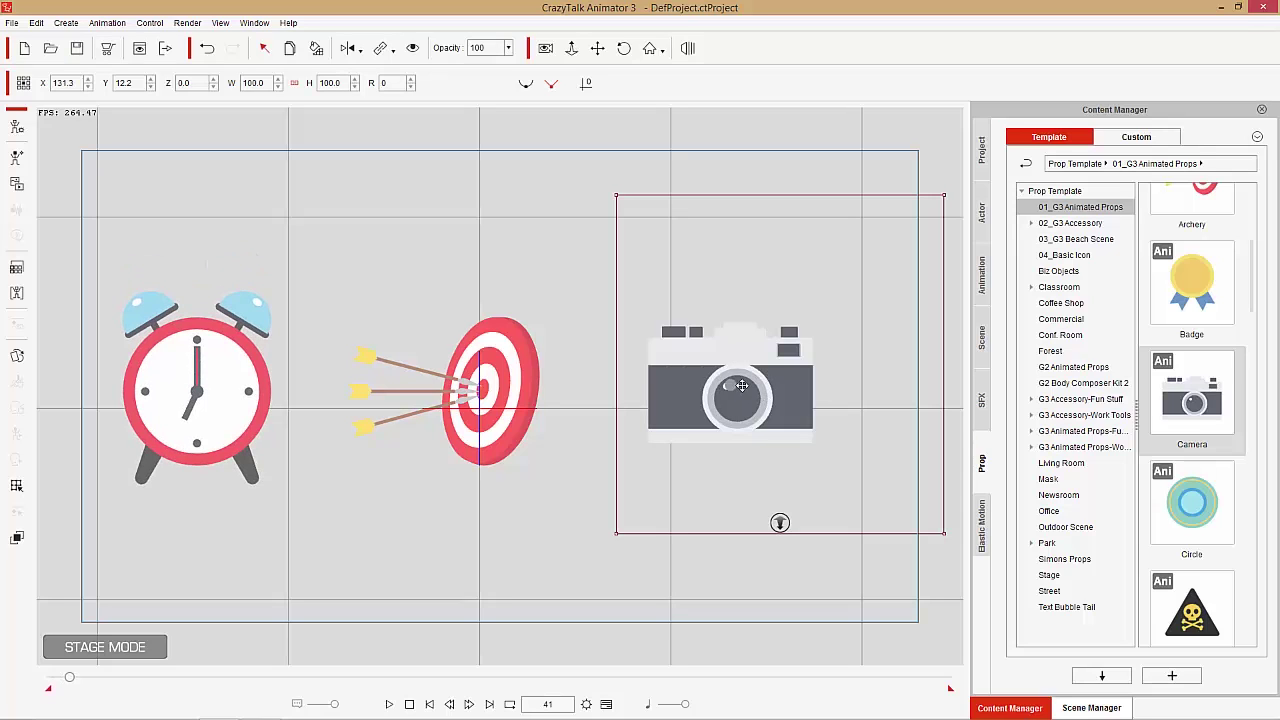
pyautogui.rightClick(690, 380)
pyautogui.moveTo(750, 389)
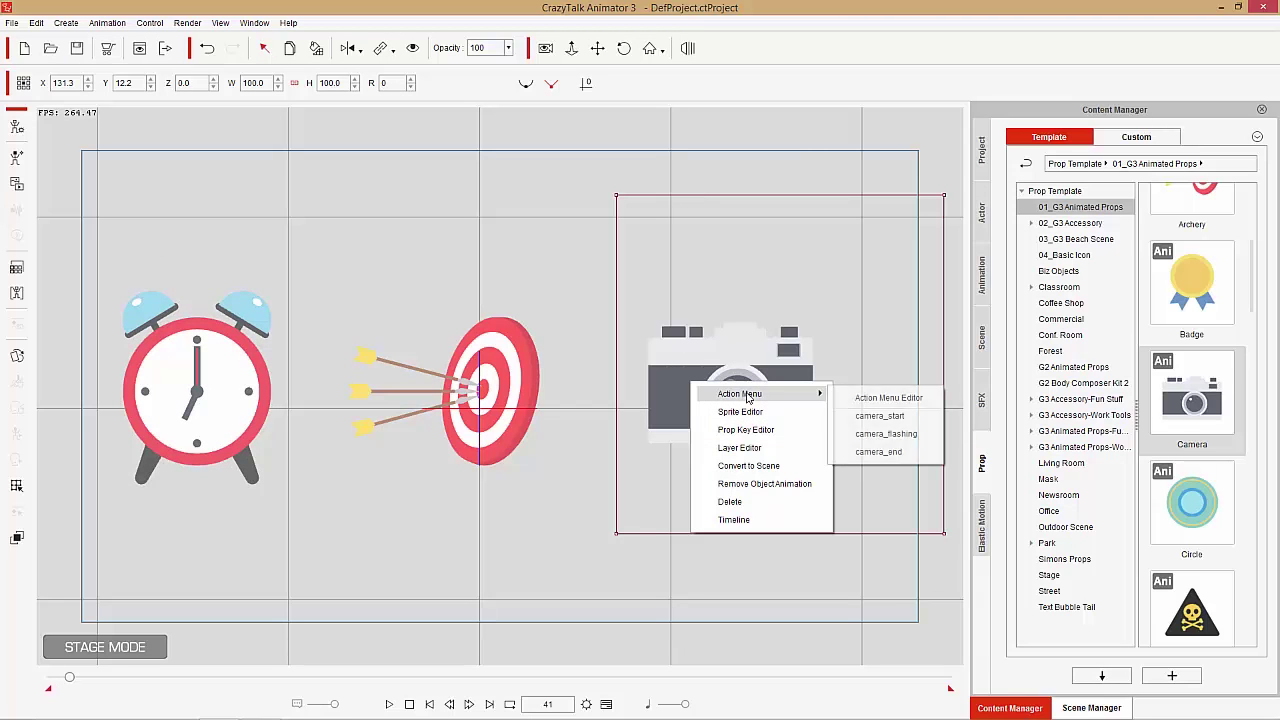
pyautogui.click(924, 443)
pyautogui.click(806, 403)
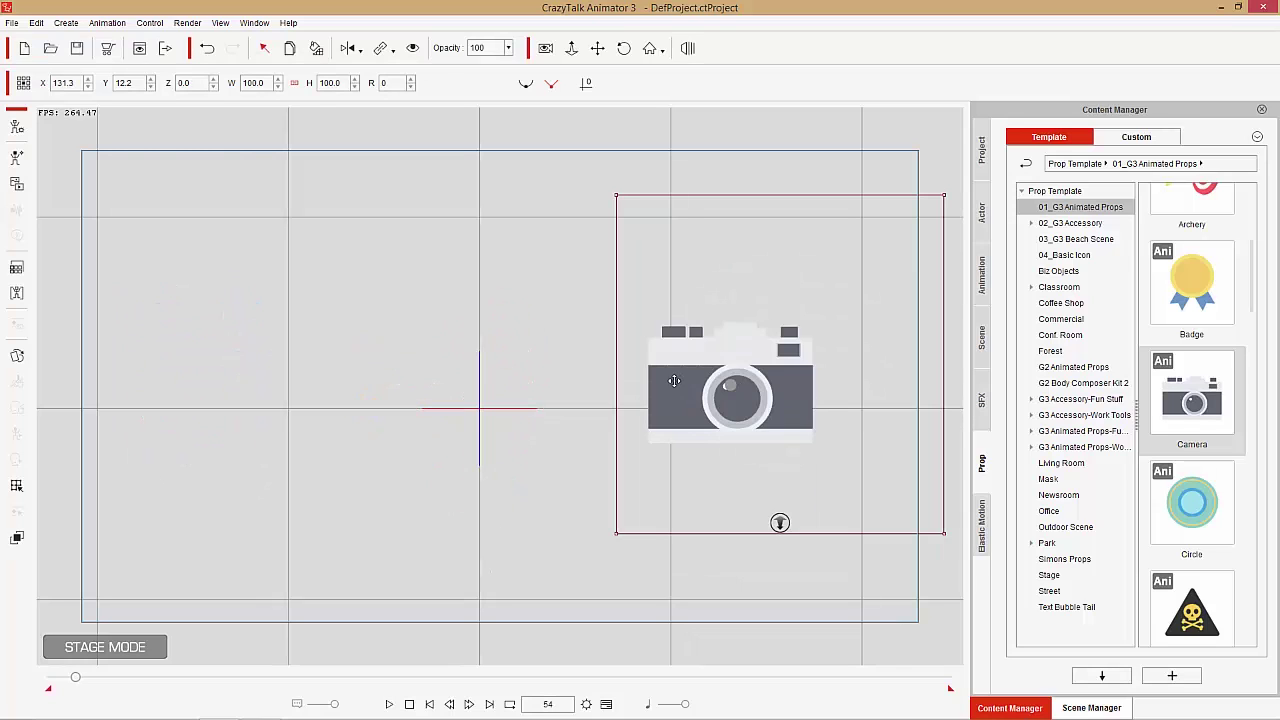
# Step: Apply camera_end, rewind, and scrub to frame 45 to preview all three props together
pyautogui.rightClick(705, 386)
pyautogui.moveTo(770, 392)
pyautogui.click(894, 456)
pyautogui.click(894, 461)
pyautogui.click(409, 704)
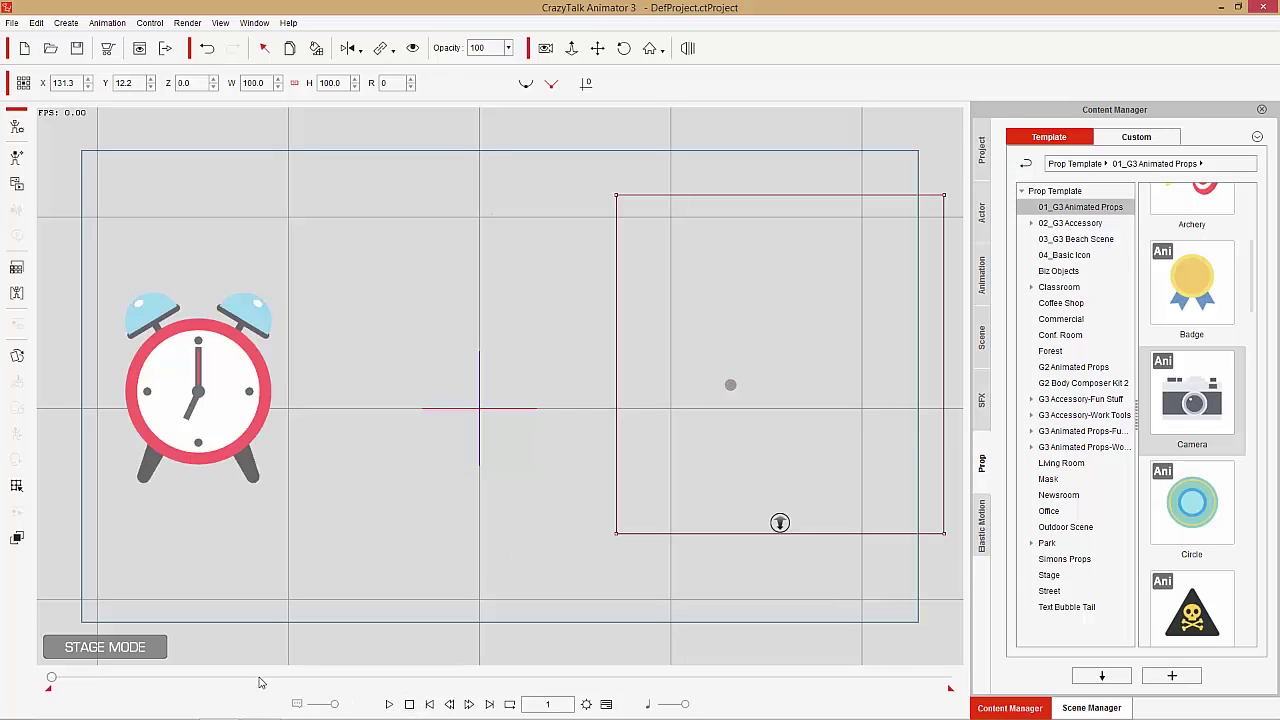
pyautogui.moveTo(66, 678)
pyautogui.mouseDown()
pyautogui.moveTo(100, 678)
pyautogui.moveTo(84, 681)
pyautogui.mouseUp()
pyautogui.click(241, 373)
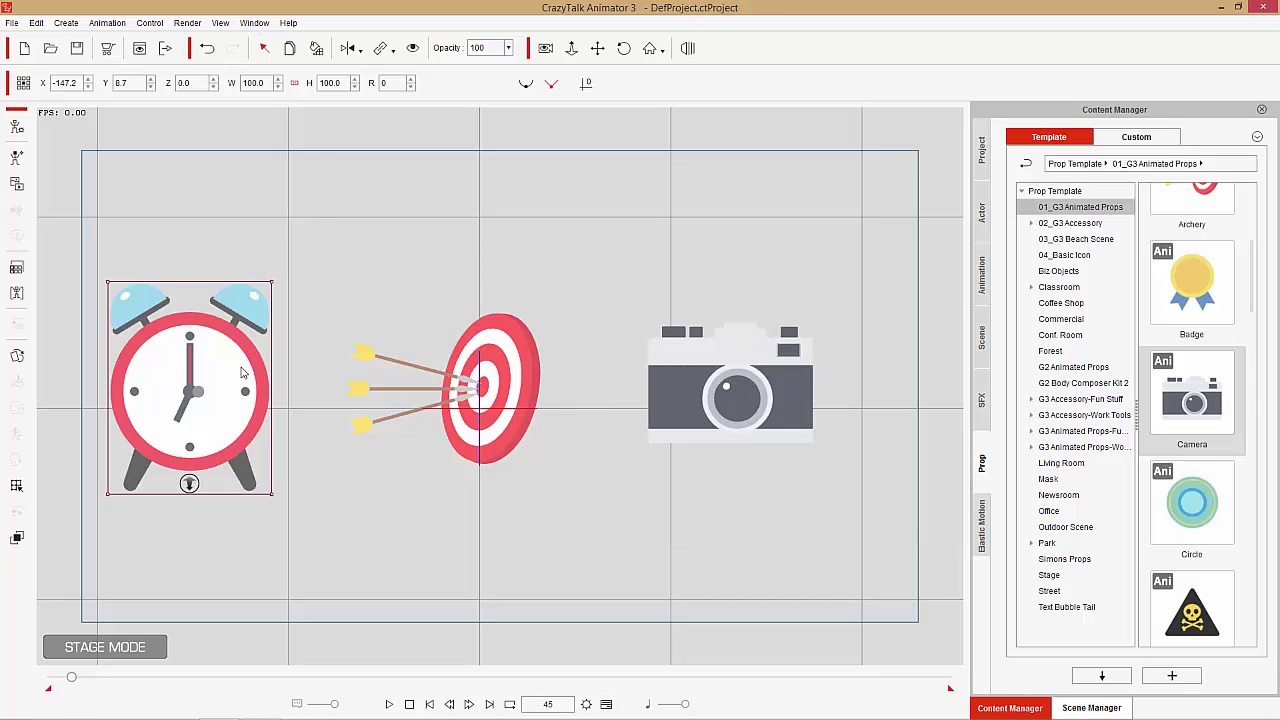
# Step: Delete the alarm clock, archery target and camera props from the stage
pyautogui.press('Delete')
pyautogui.click(490, 390)
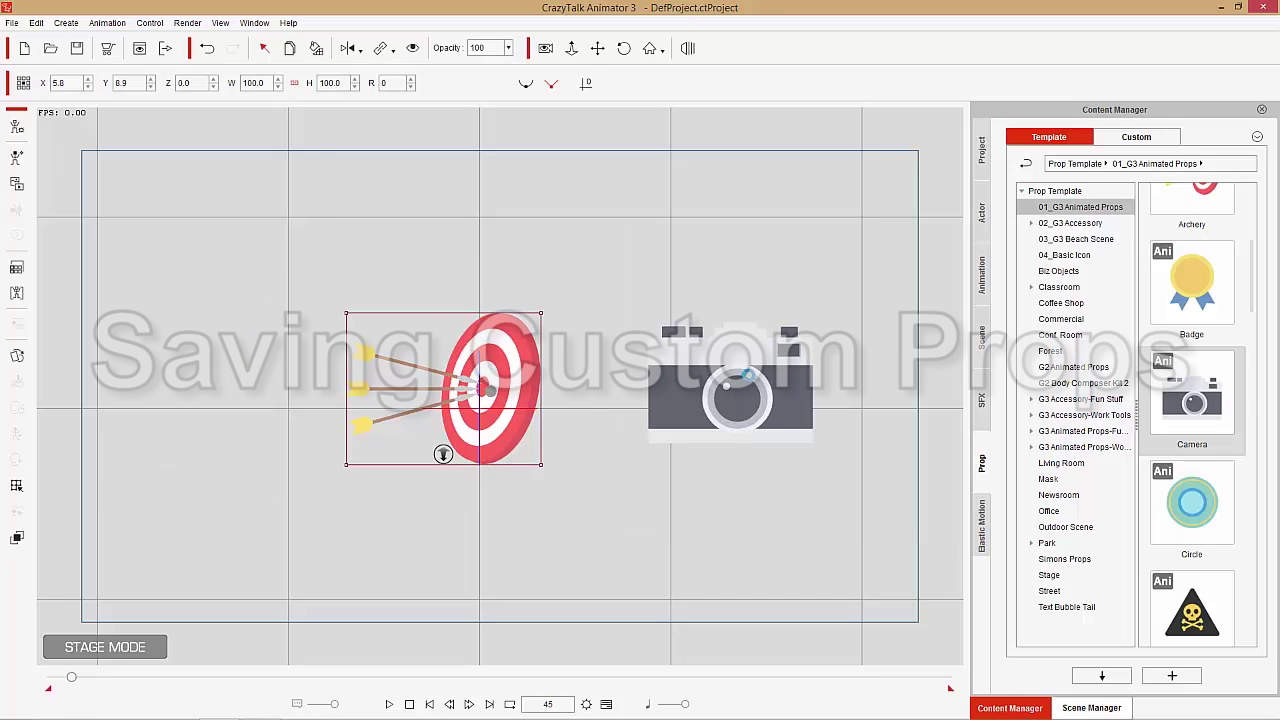
pyautogui.press('Delete')
pyautogui.click(730, 390)
pyautogui.press('Delete')
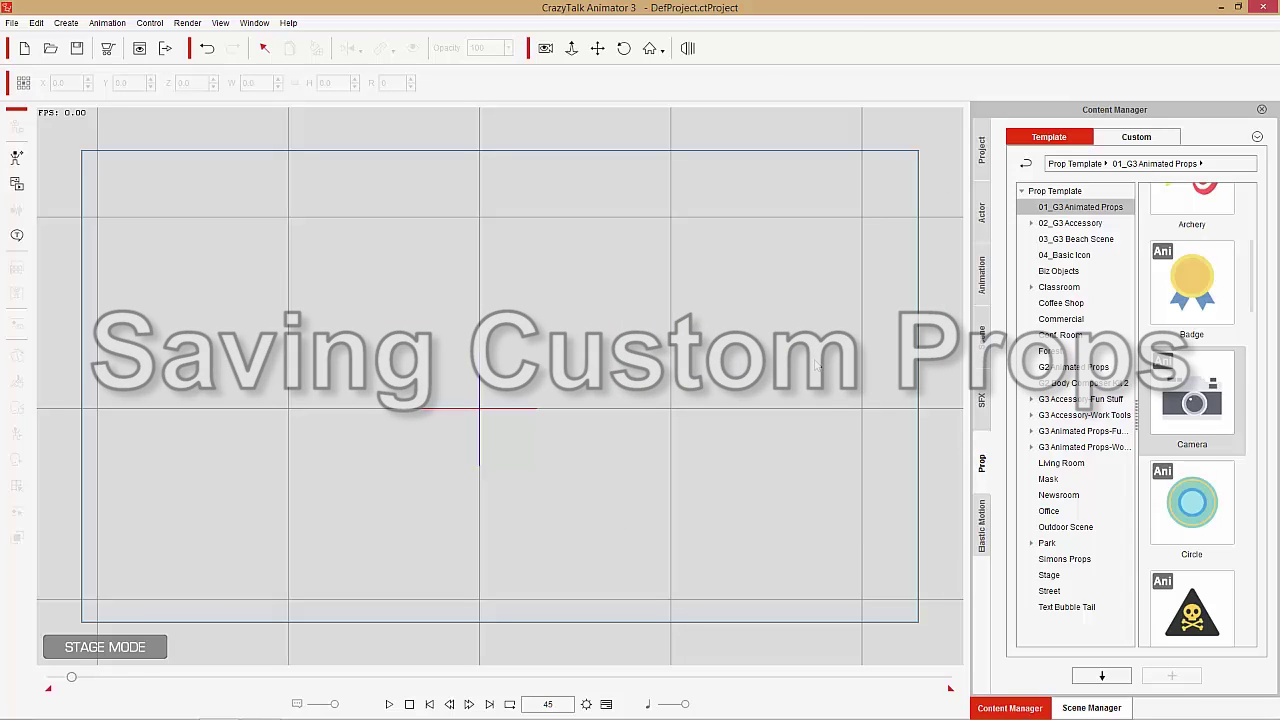
pyautogui.moveTo(1254, 264); pyautogui.dragTo(1254, 309)
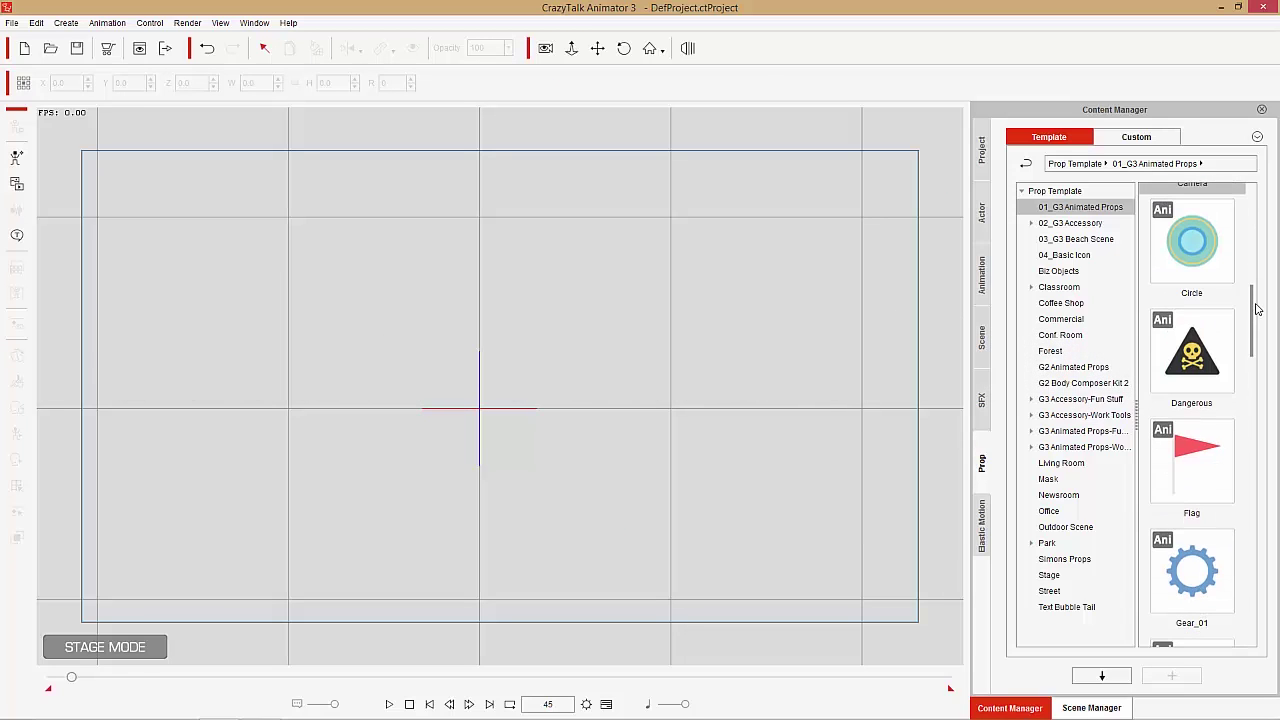
# Step: Add the Dangerous prop at stage centre, apply dangerous_start, and rewind to frame 1
pyautogui.doubleClick(1197, 362)
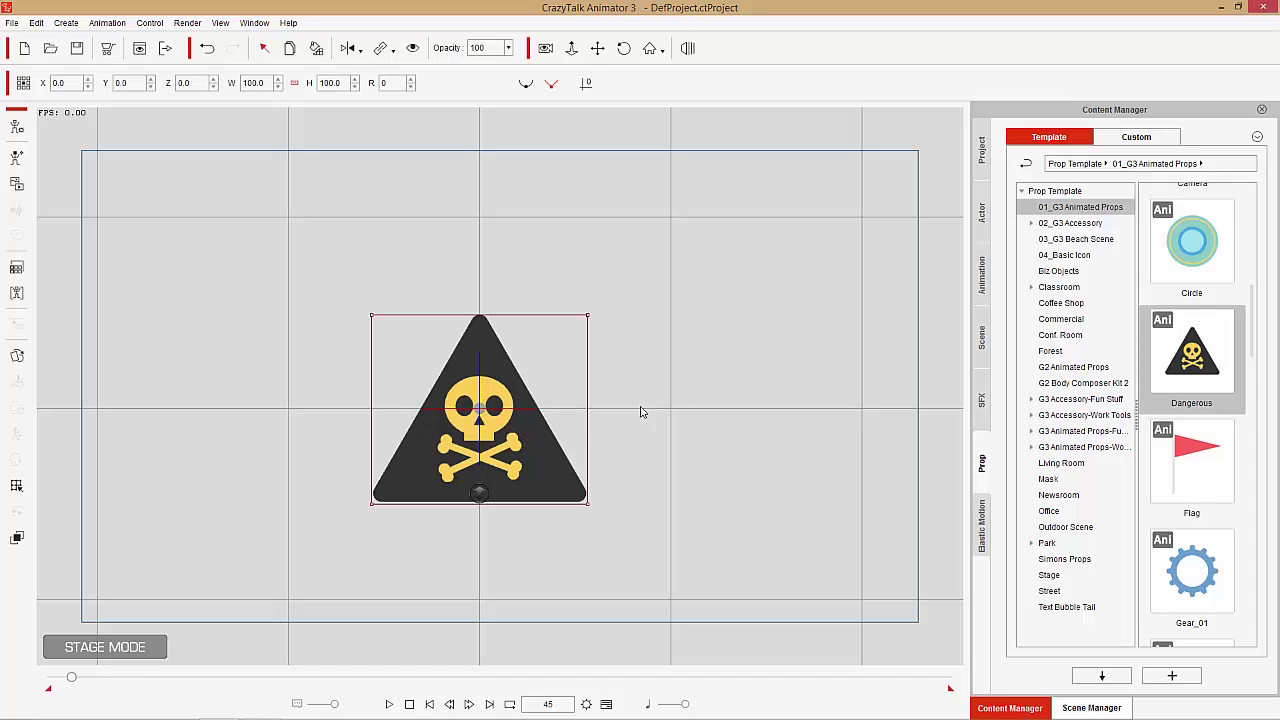
pyautogui.scroll(2, 729, 357)
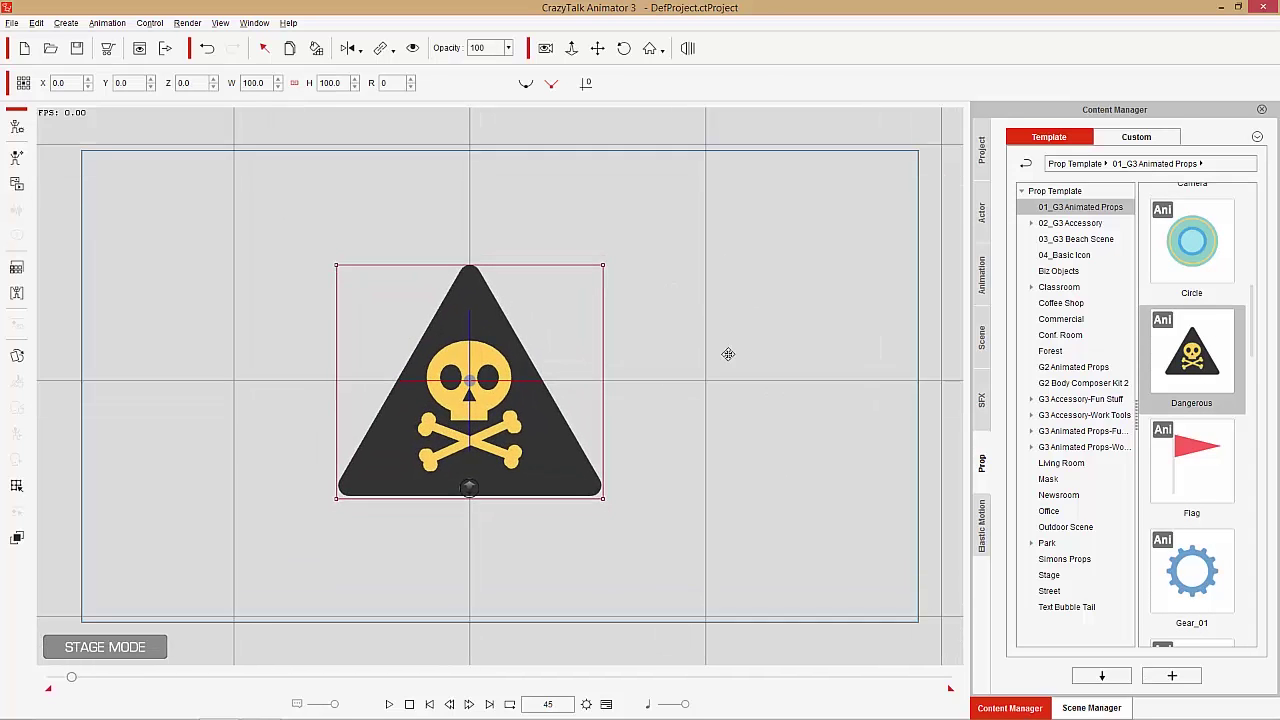
pyautogui.rightClick(500, 338)
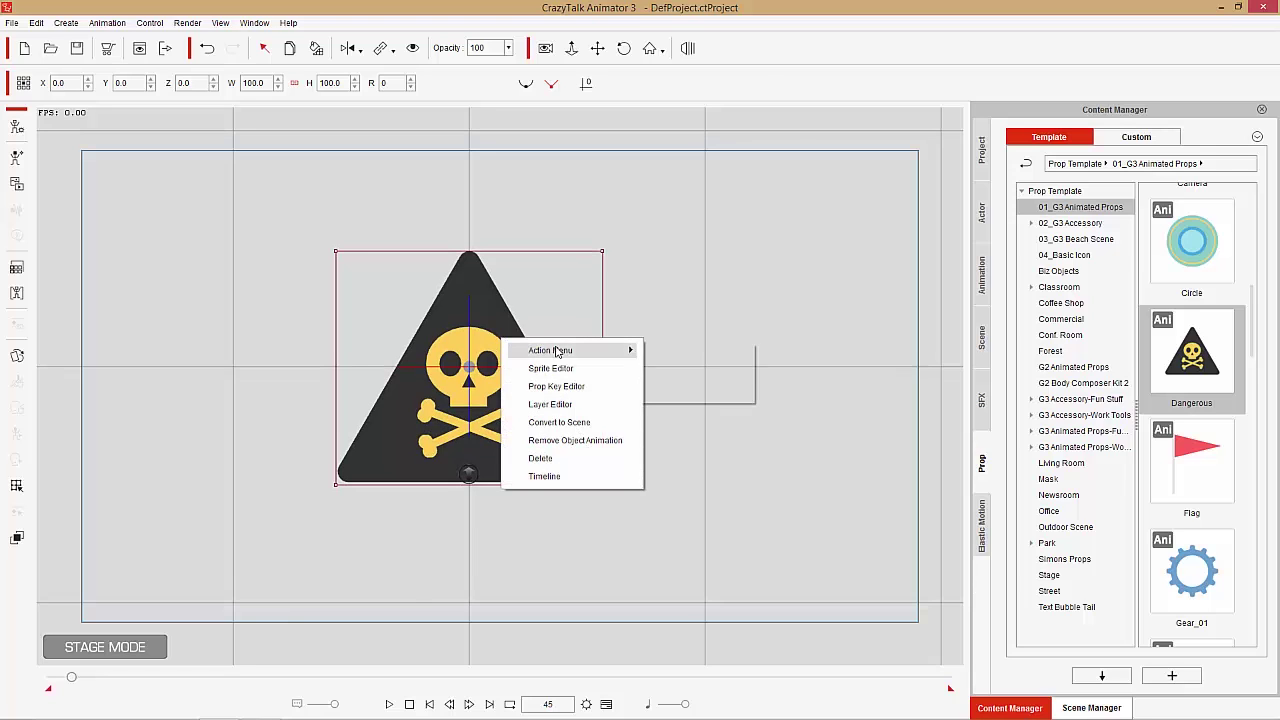
pyautogui.moveTo(559, 350)
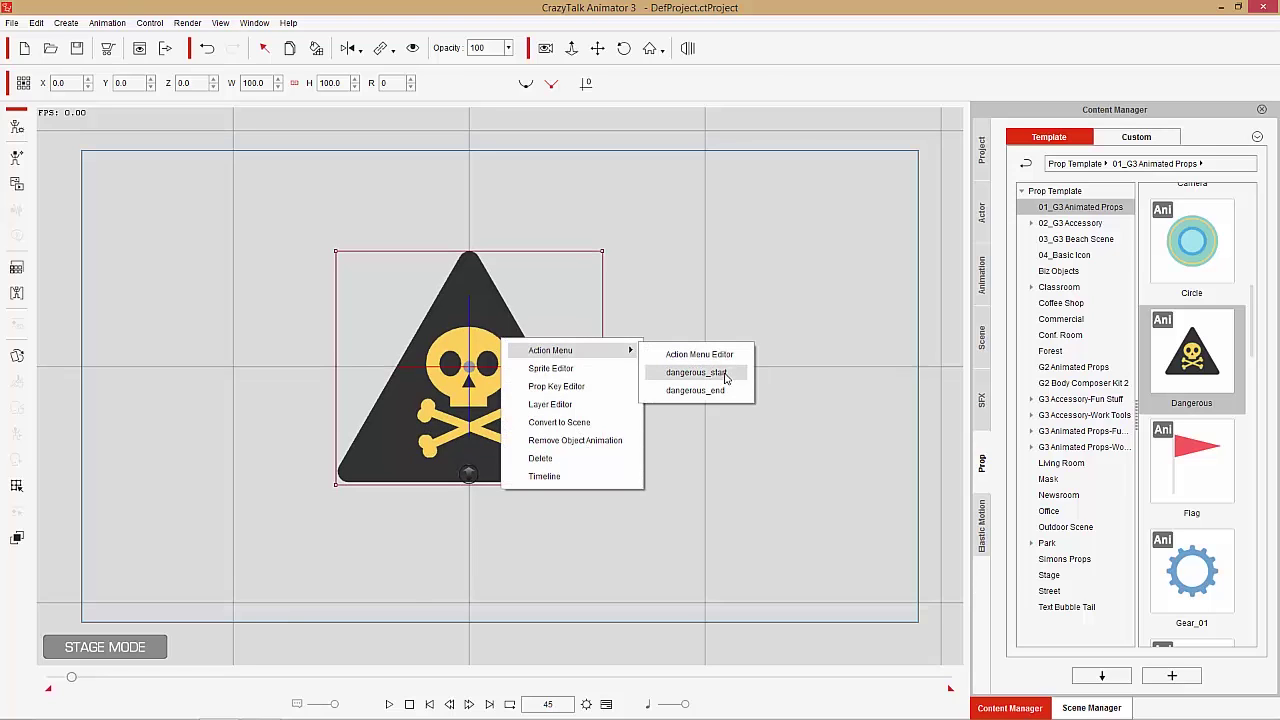
pyautogui.click(725, 377)
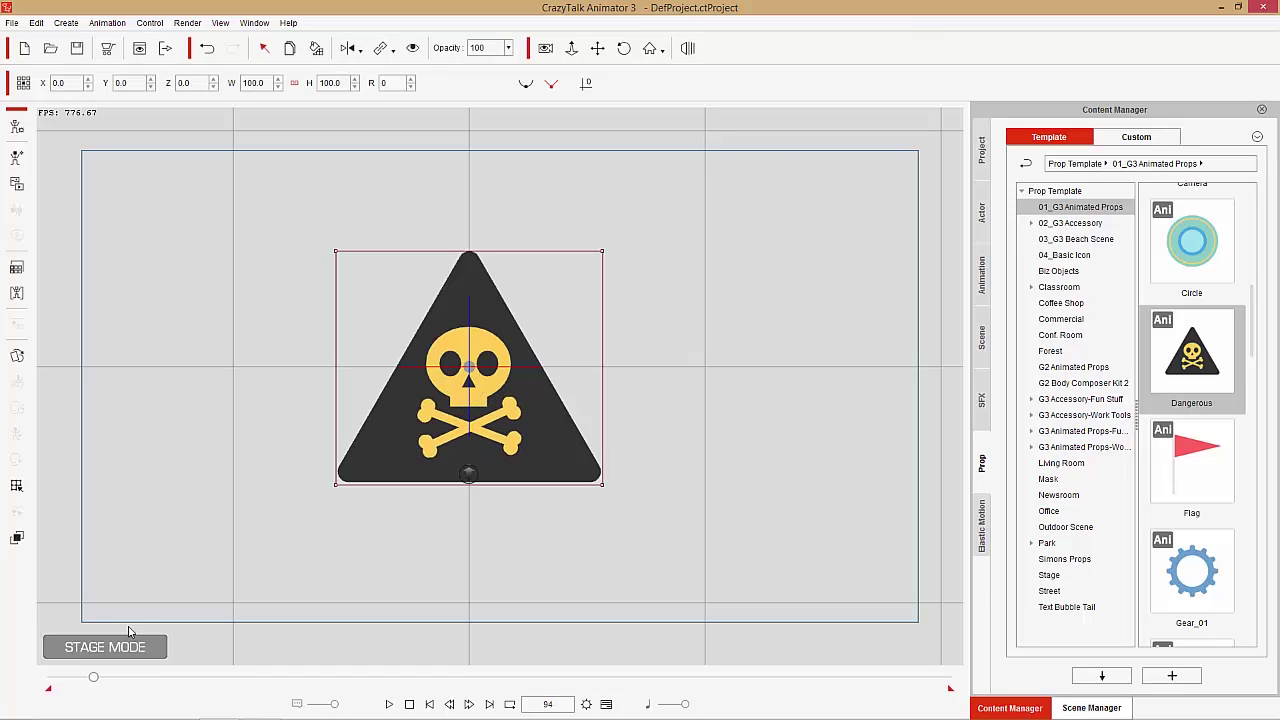
pyautogui.moveTo(85, 683)
pyautogui.mouseDown()
pyautogui.moveTo(43, 686)
pyautogui.moveTo(71, 688)
pyautogui.mouseUp()
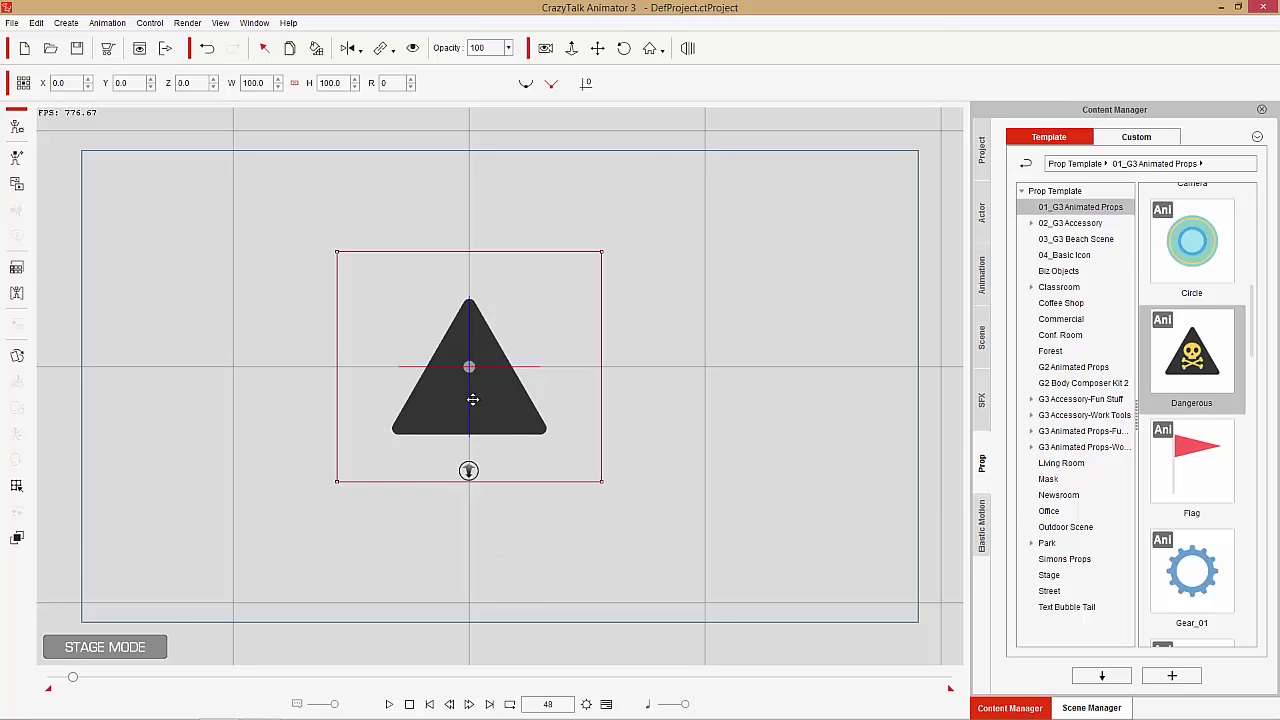
# Step: Move the dangerous_start clip to frame 1 on the Motion track, then enter Composer Mode
pyautogui.press('F3')
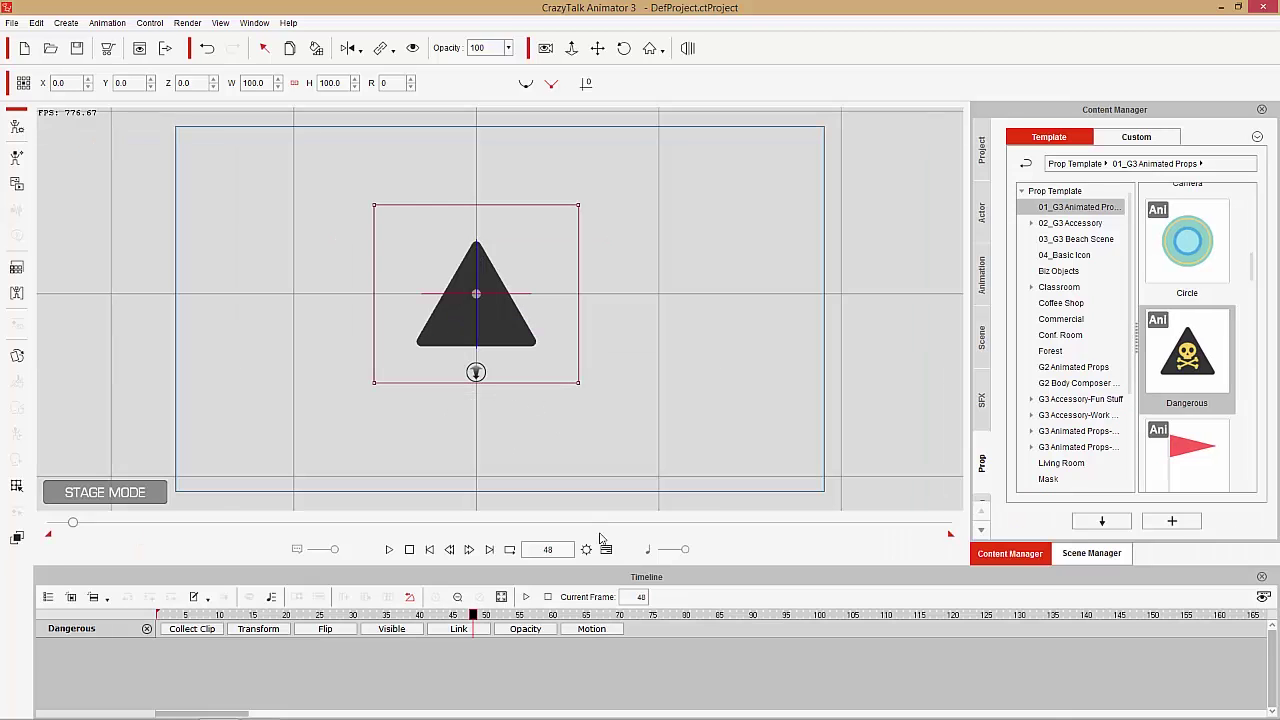
pyautogui.click(598, 630)
pyautogui.click(452, 616)
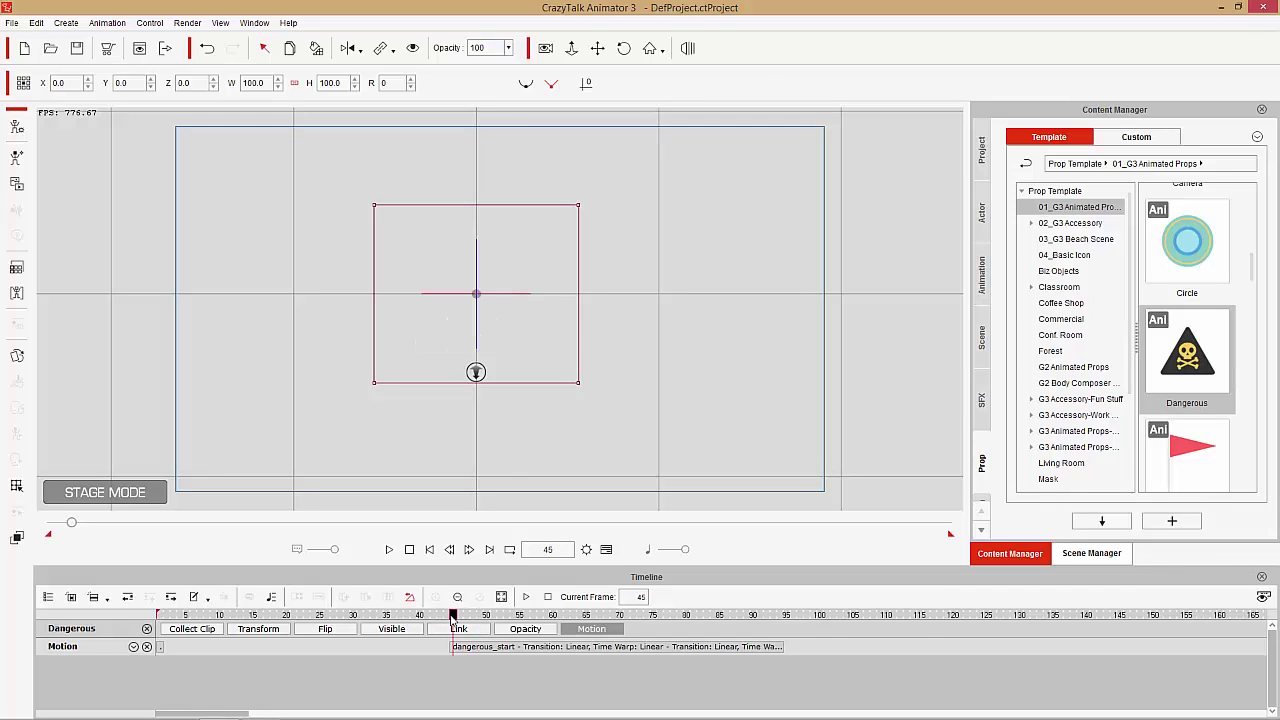
pyautogui.moveTo(563, 651); pyautogui.dragTo(271, 651)
pyautogui.moveTo(220, 615); pyautogui.dragTo(290, 624)
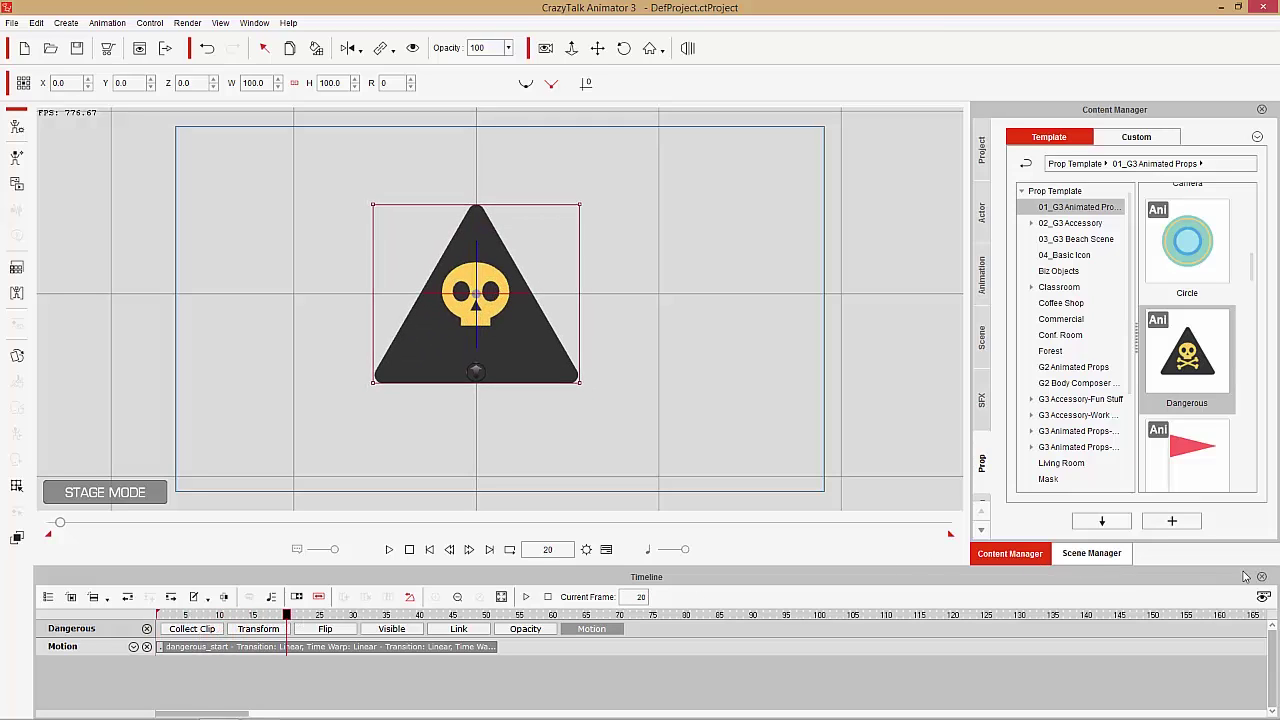
pyautogui.click(18, 127)
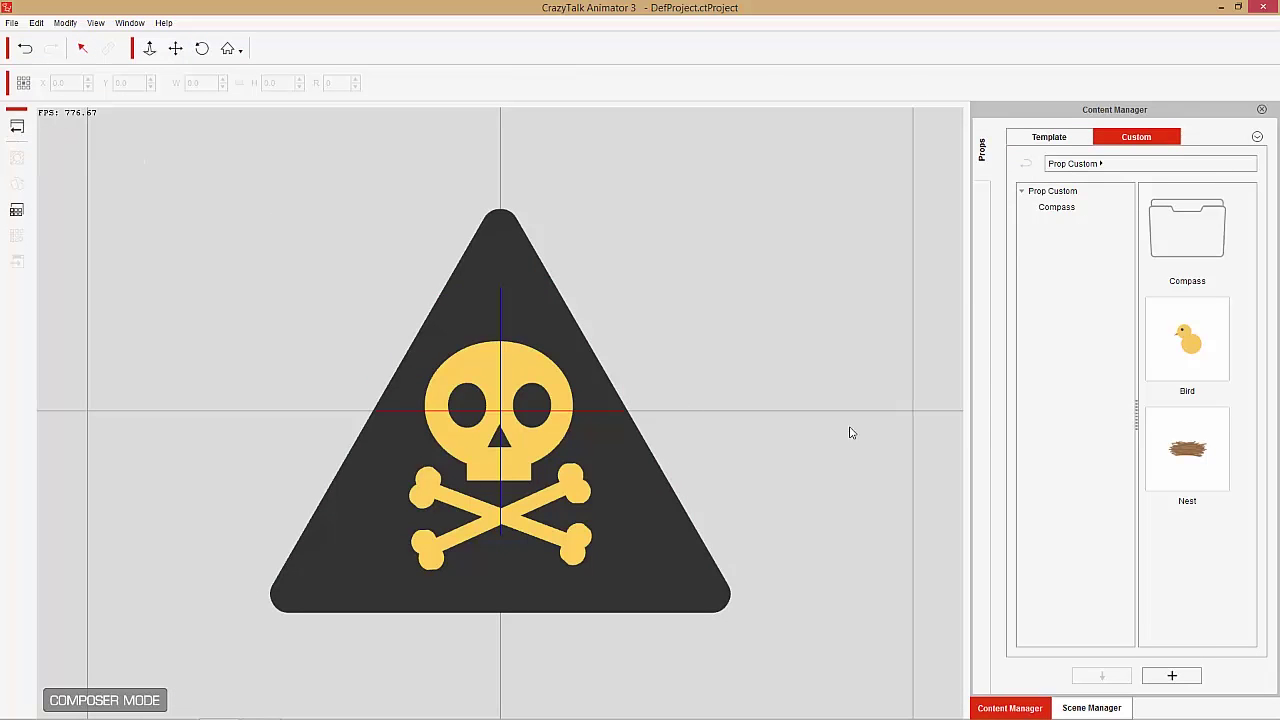
# Step: Open the Compass folder under Prop Custom to view its saved parts 01, 02, 04 and 05
pyautogui.click(1077, 136)
pyautogui.click(1140, 137)
pyautogui.click(1060, 145)
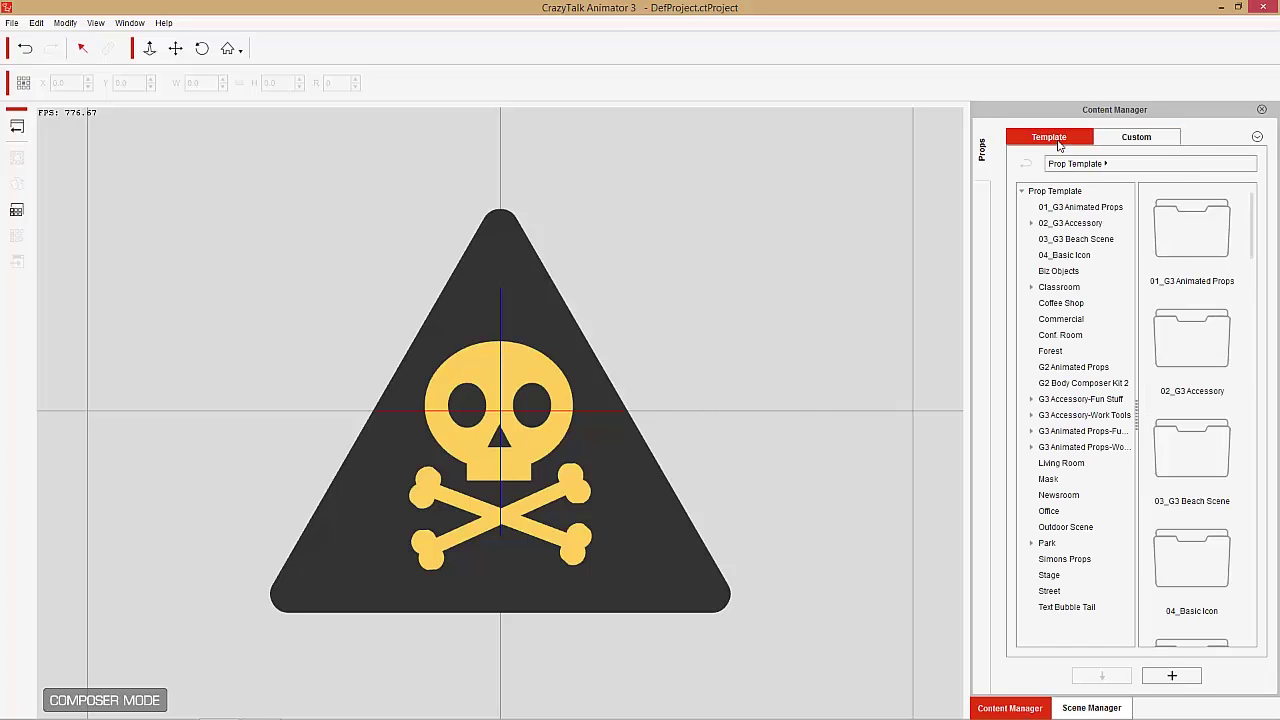
pyautogui.click(1166, 138)
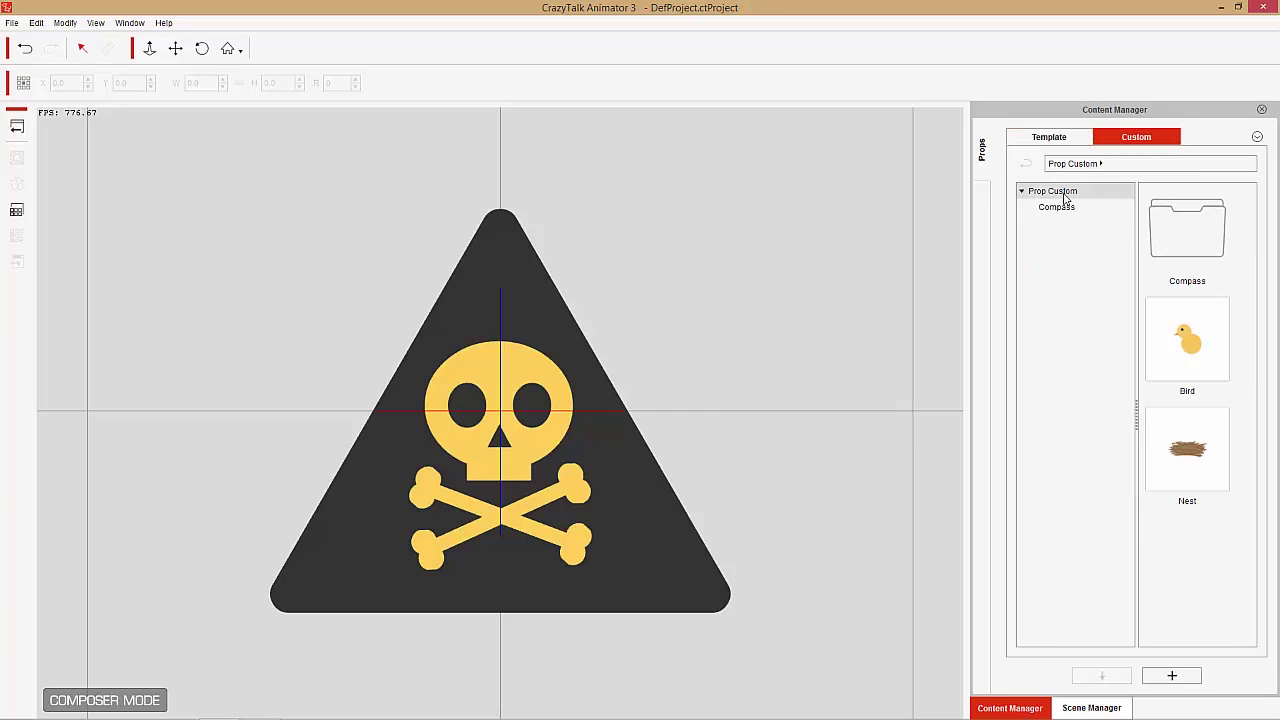
pyautogui.click(1066, 208)
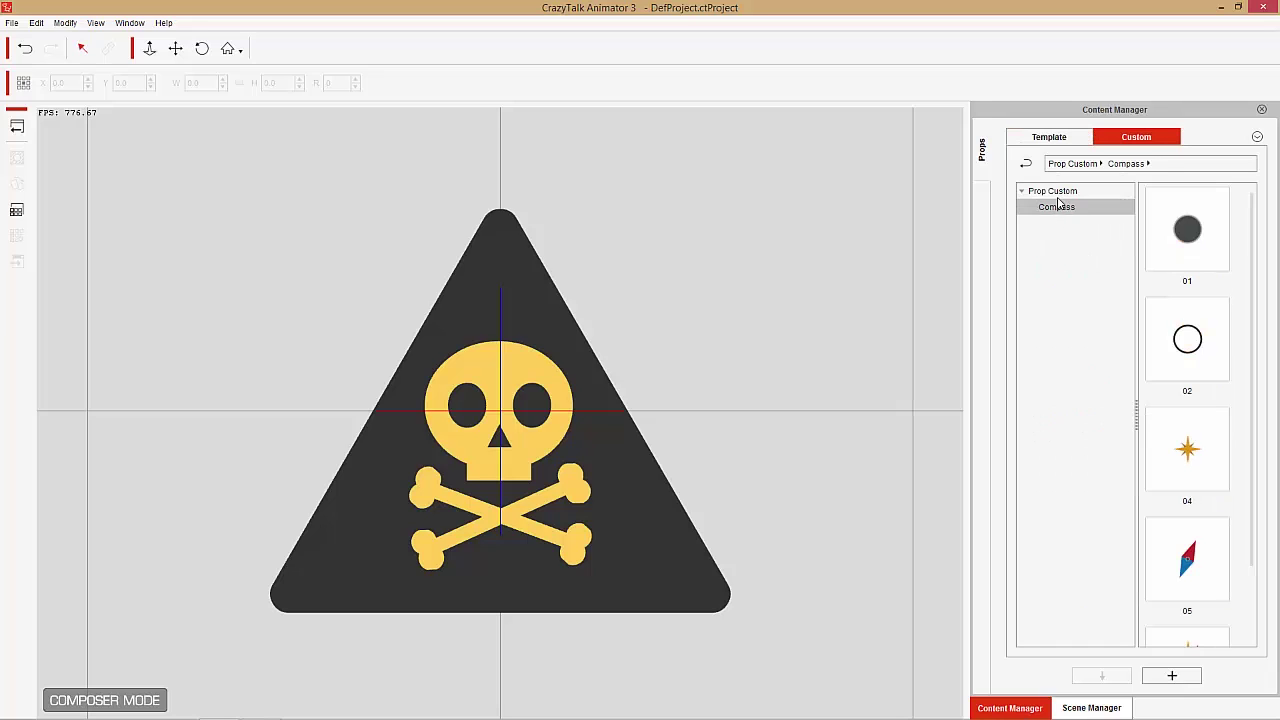
pyautogui.click(1055, 191)
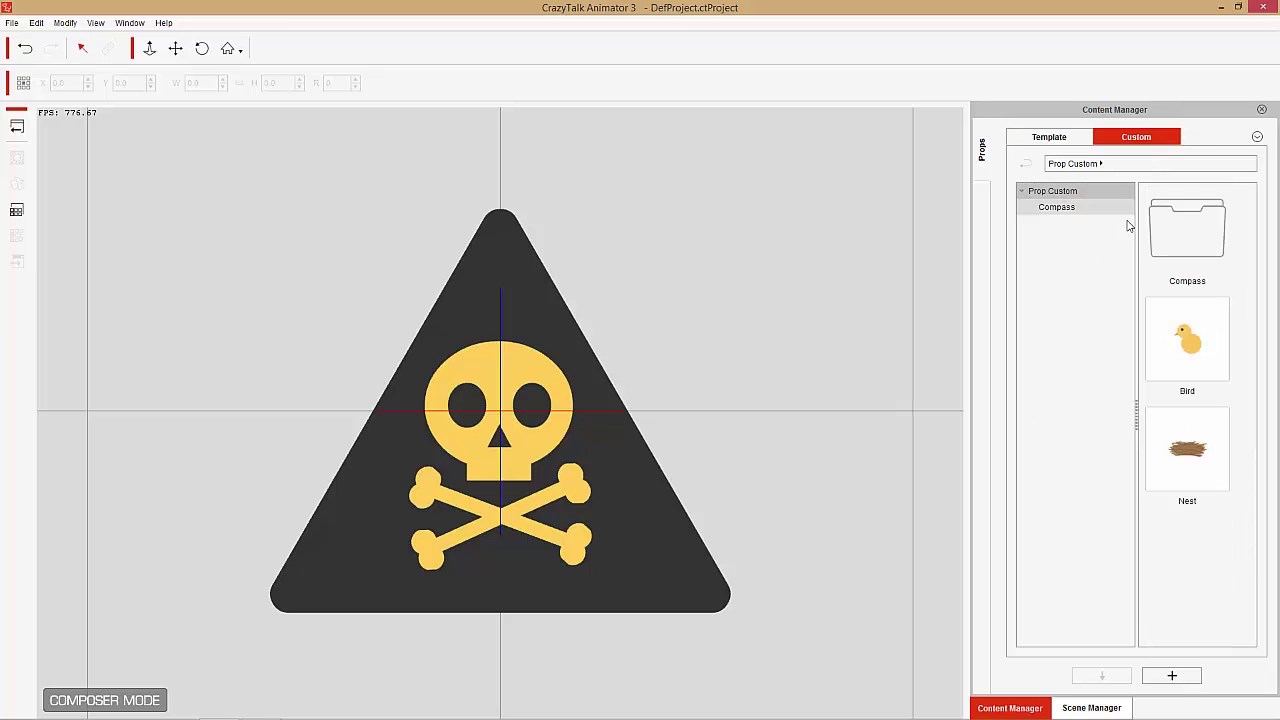
pyautogui.doubleClick(1194, 246)
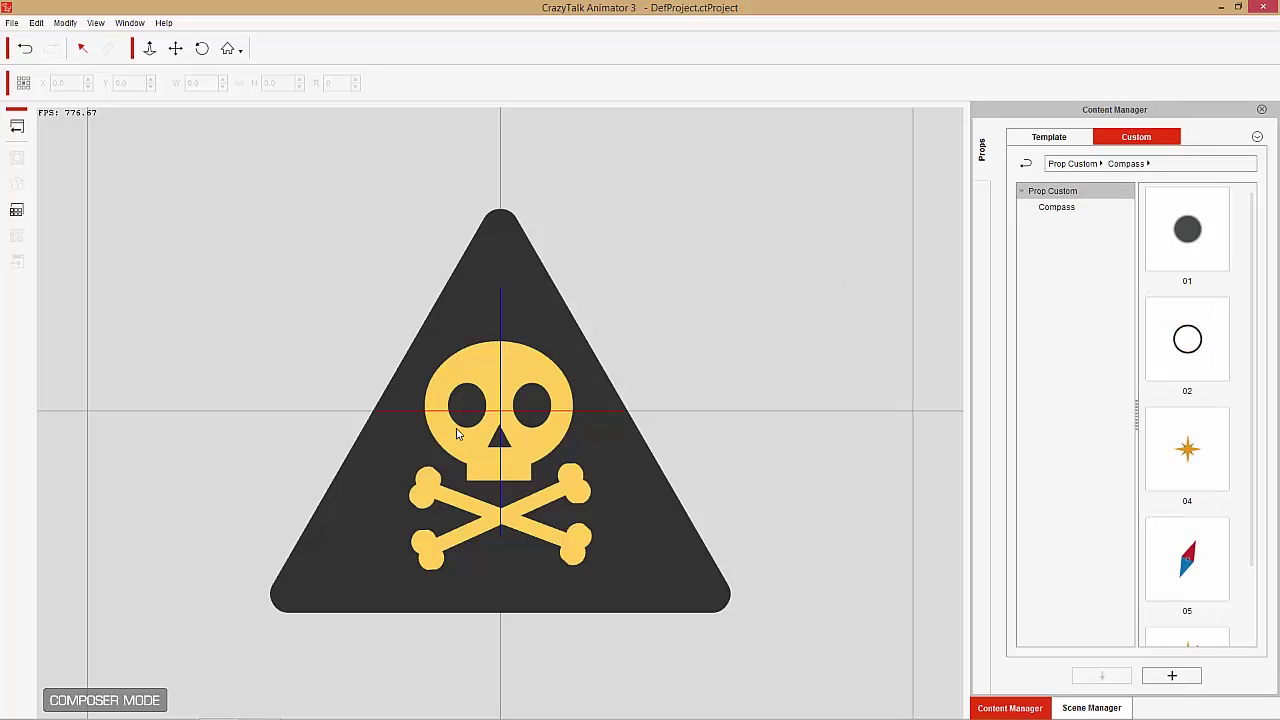
pyautogui.click(1066, 208)
pyautogui.click(1194, 250)
pyautogui.rightClick(1194, 249)
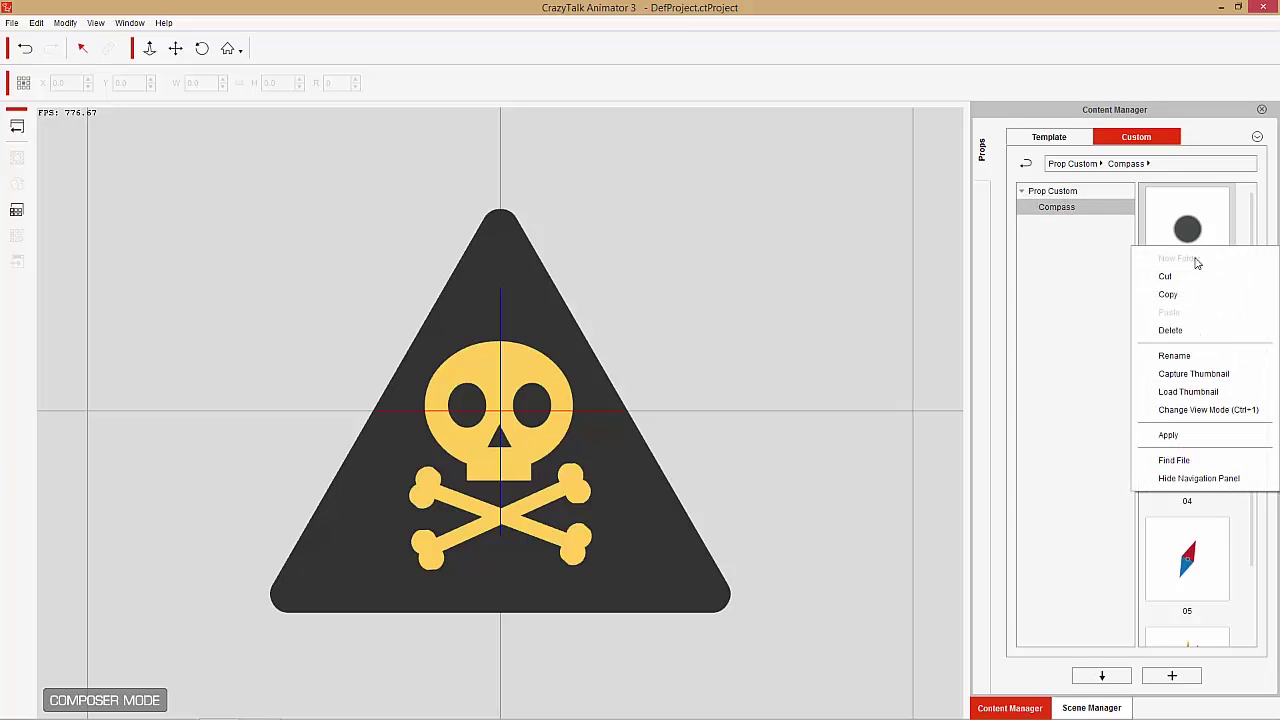
pyautogui.click(1175, 460)
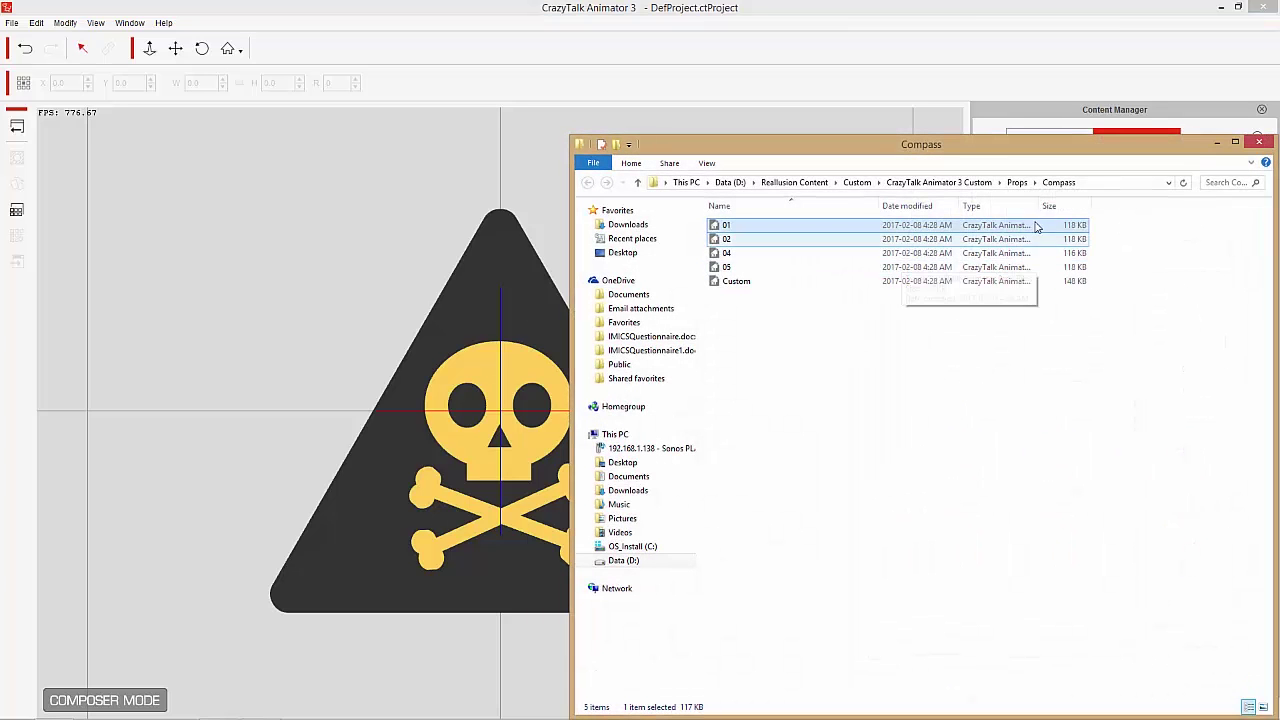
pyautogui.moveTo(1040, 204); pyautogui.dragTo(1095, 204)
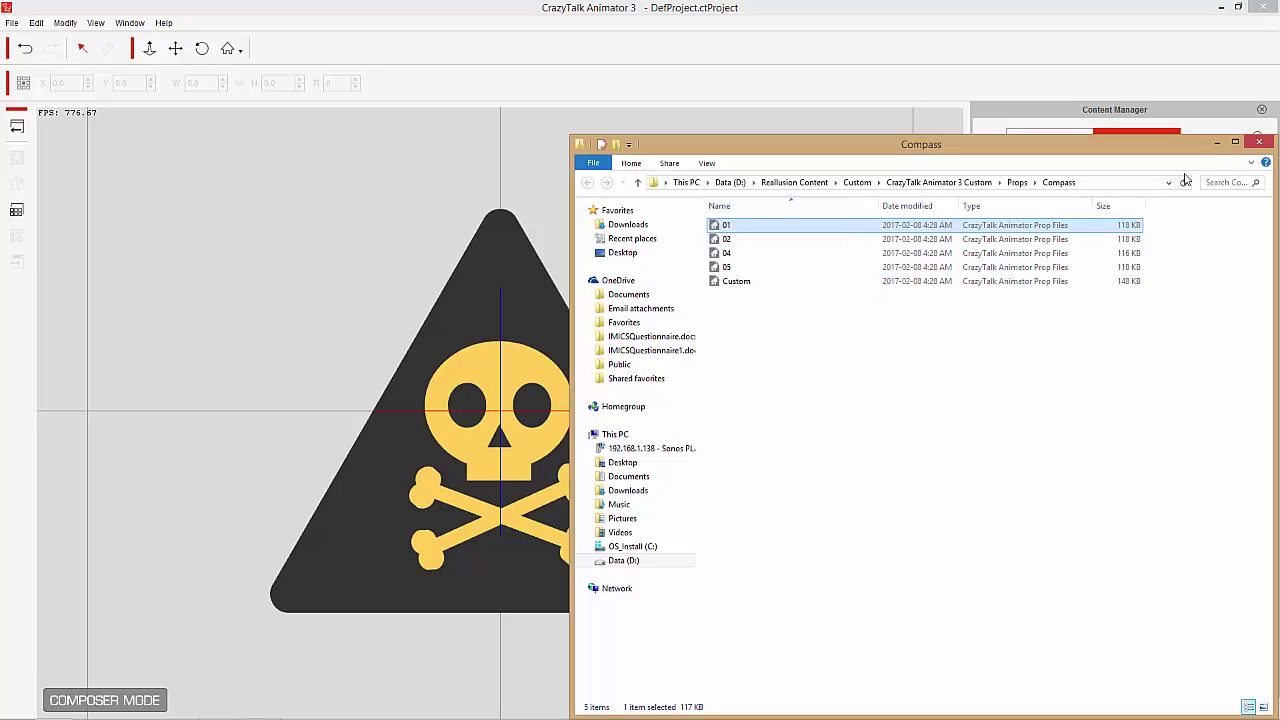
pyautogui.click(1263, 145)
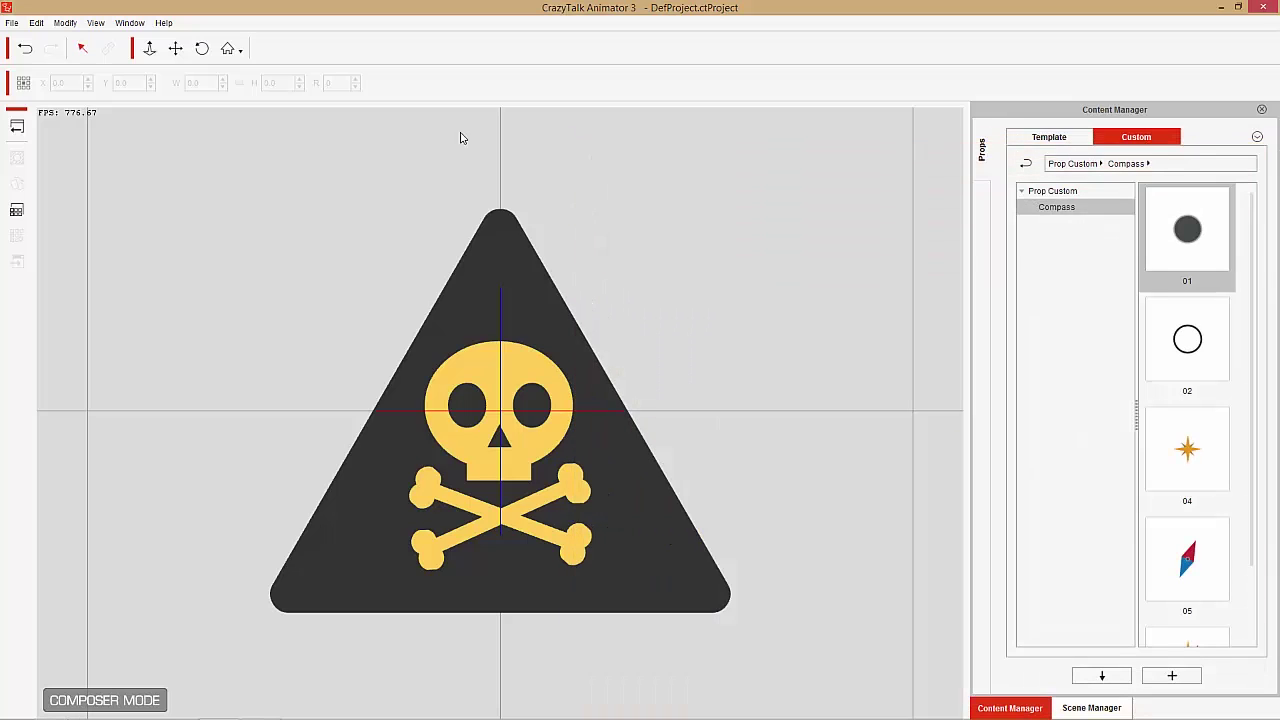
# Step: Return to the stage and carry the desktop glove file into CrazyTalk Animator 3
pyautogui.click(16, 127)
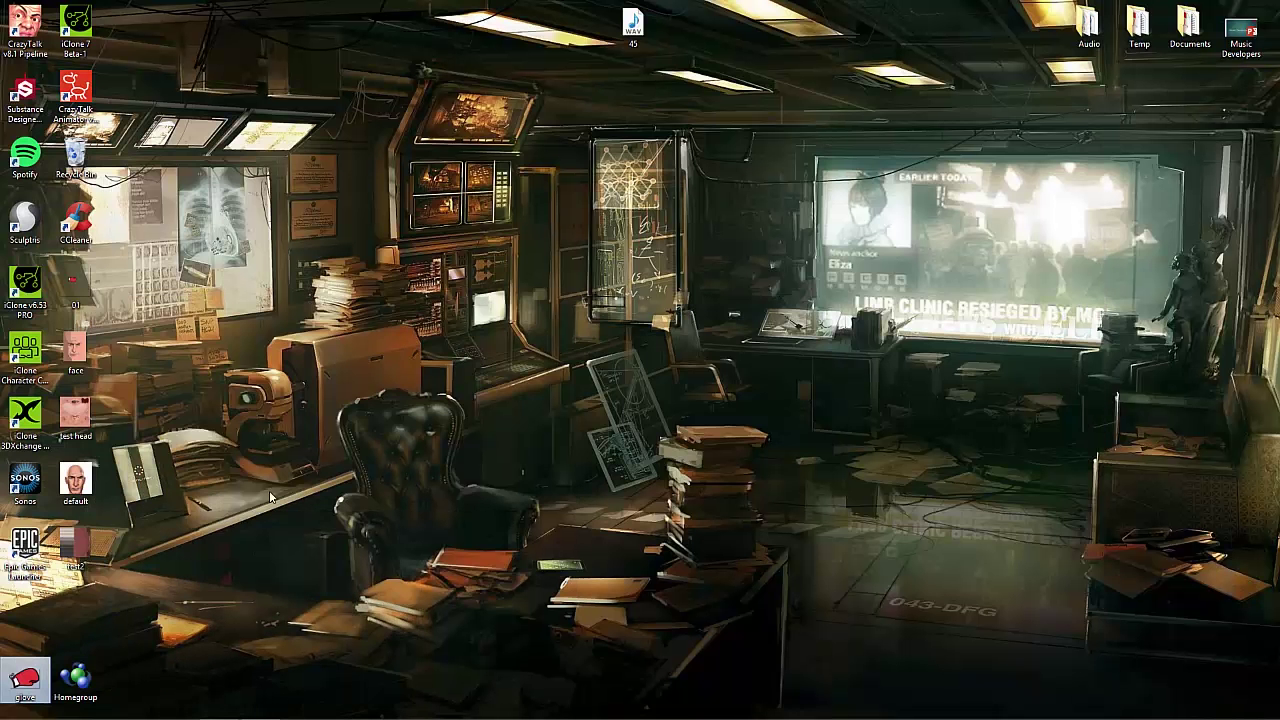
pyautogui.moveTo(8, 700); pyautogui.dragTo(739, 263)
pyautogui.hotkey('alt', 'Tab')
pyautogui.hotkey('alt', 'Tab')
pyautogui.hotkey('alt', 'Tab')
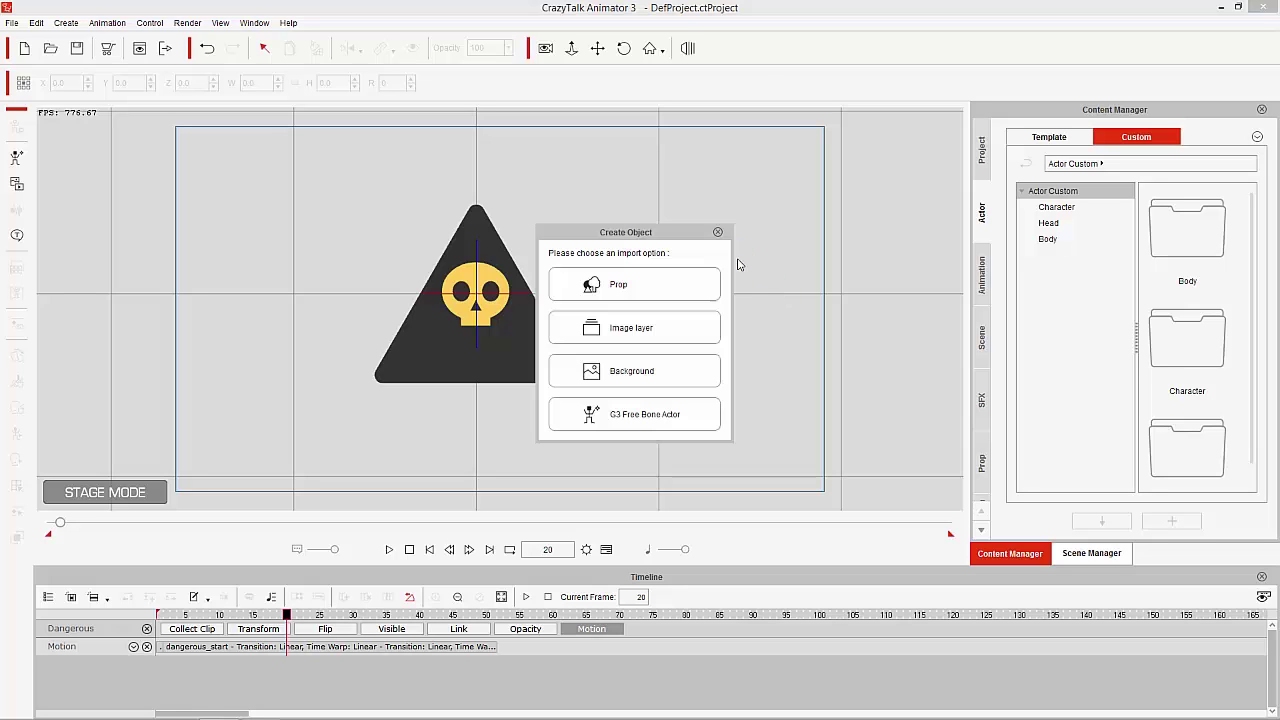
# Step: Import the glove file as a Prop and show the Prop library's Custom tab
pyautogui.click(619, 286)
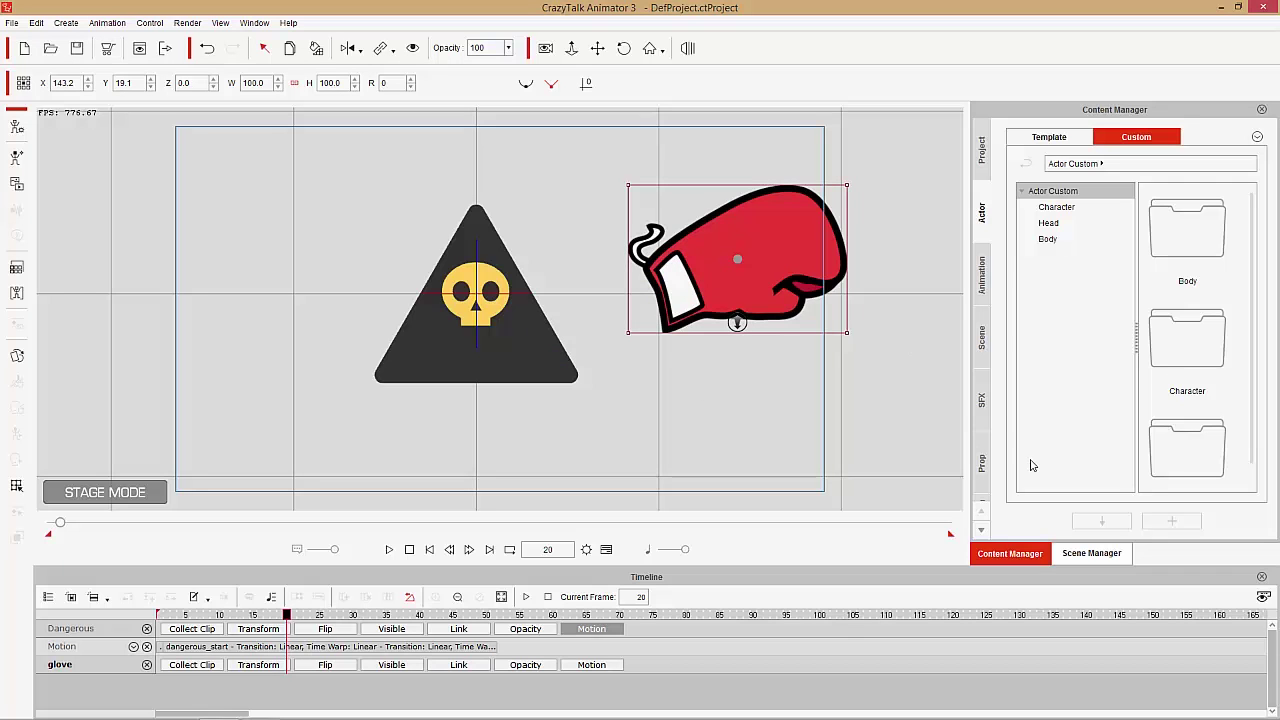
pyautogui.click(984, 465)
pyautogui.click(1133, 140)
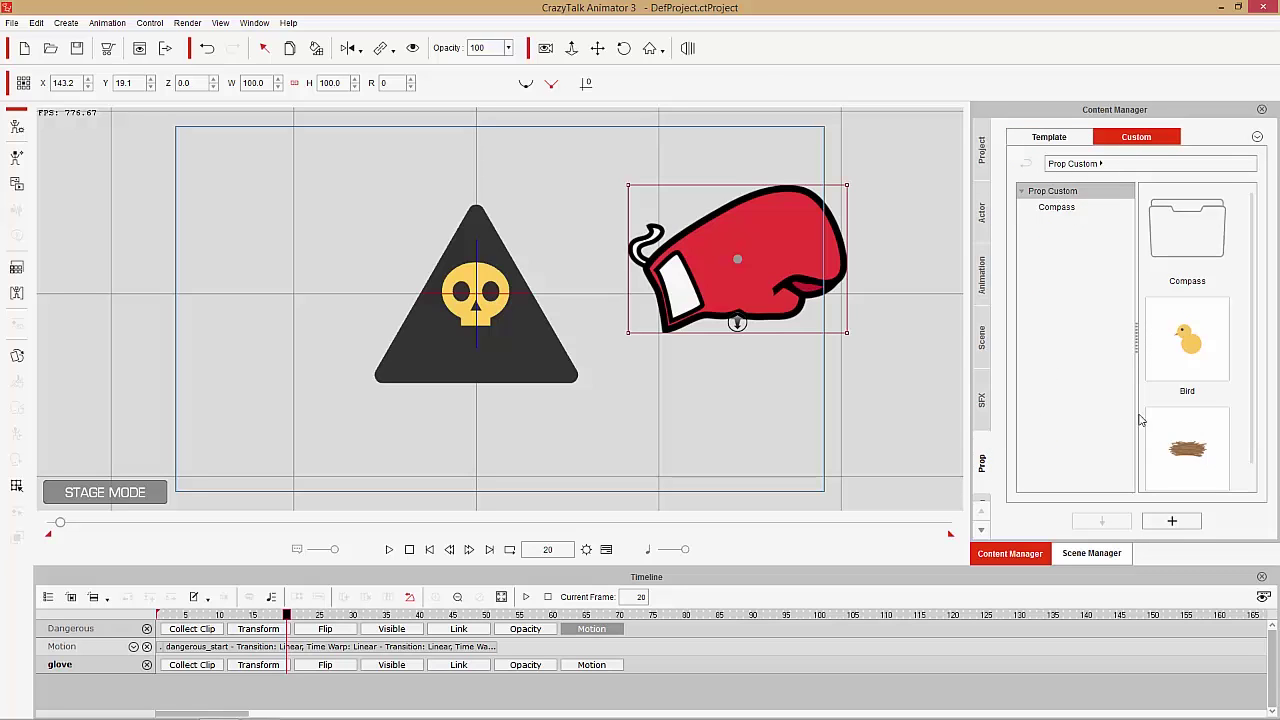
# Step: Save the boxing glove to the custom props library under the name Glove
pyautogui.click(1169, 521)
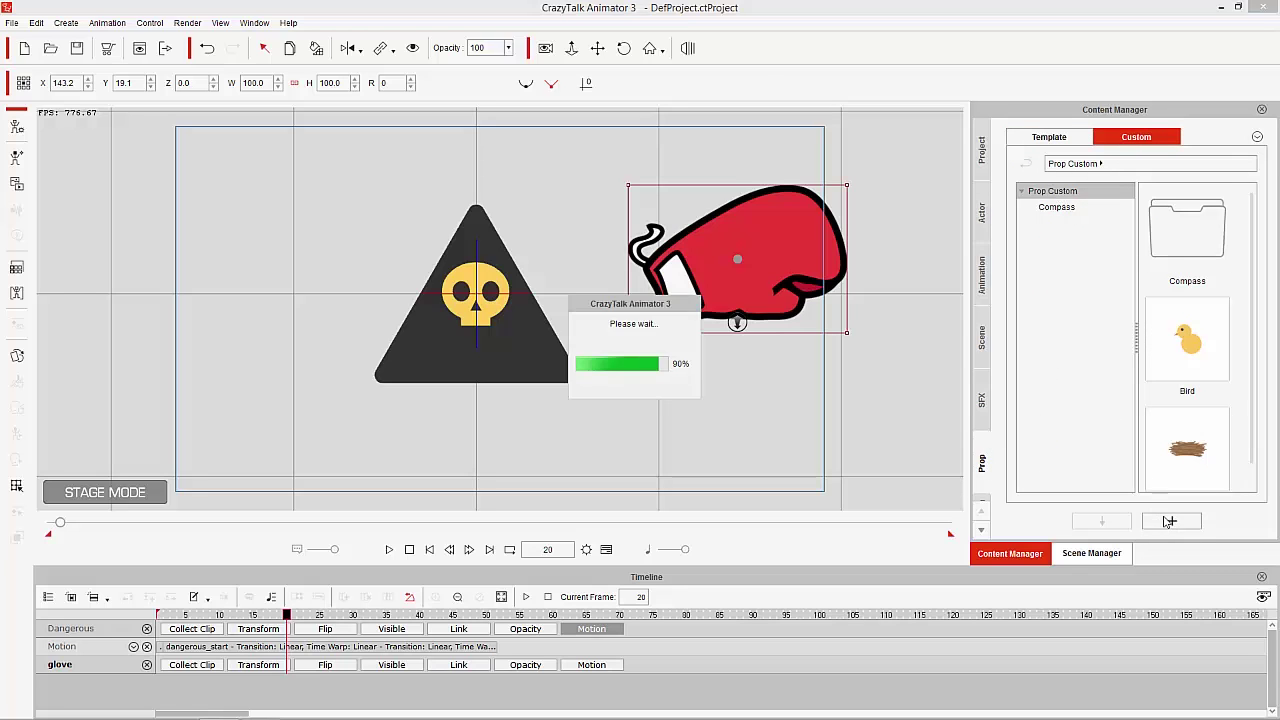
pyautogui.write('Glove')
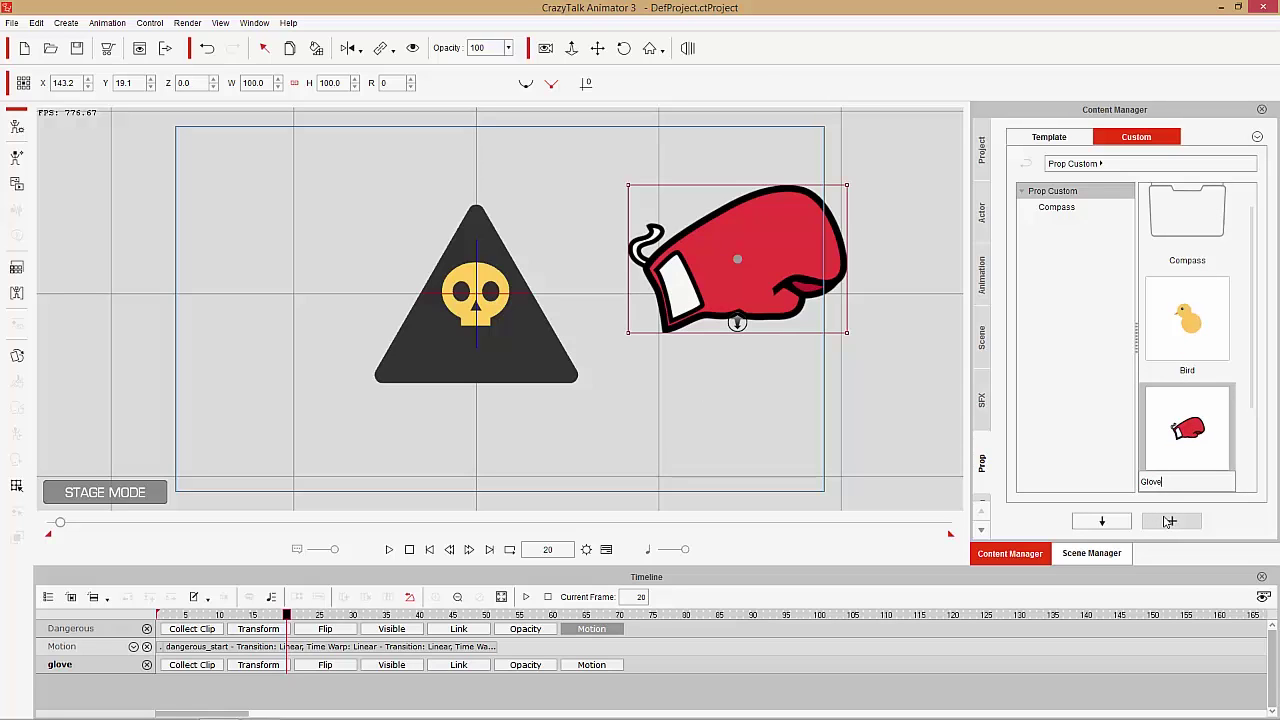
pyautogui.press('Return')
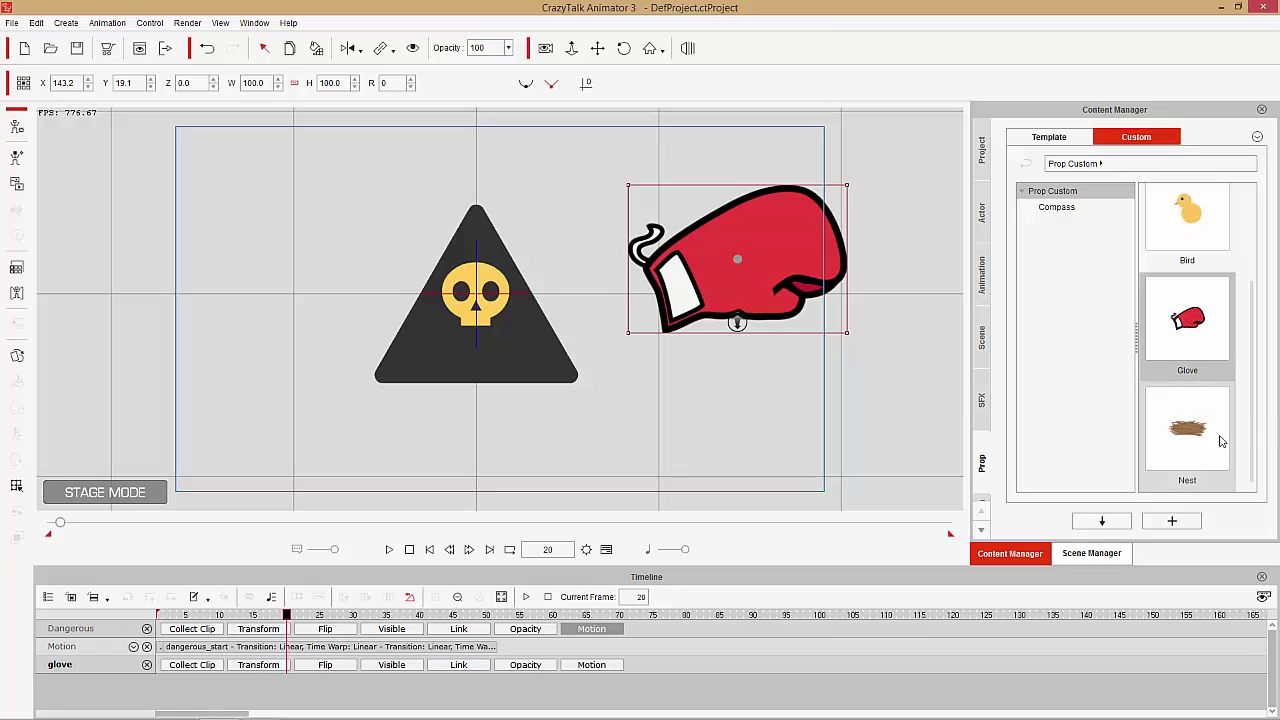
# Step: Open the Compass custom props folder and delete the glove from the stage
pyautogui.scroll(1, 1220, 275)
pyautogui.doubleClick(1220, 275)
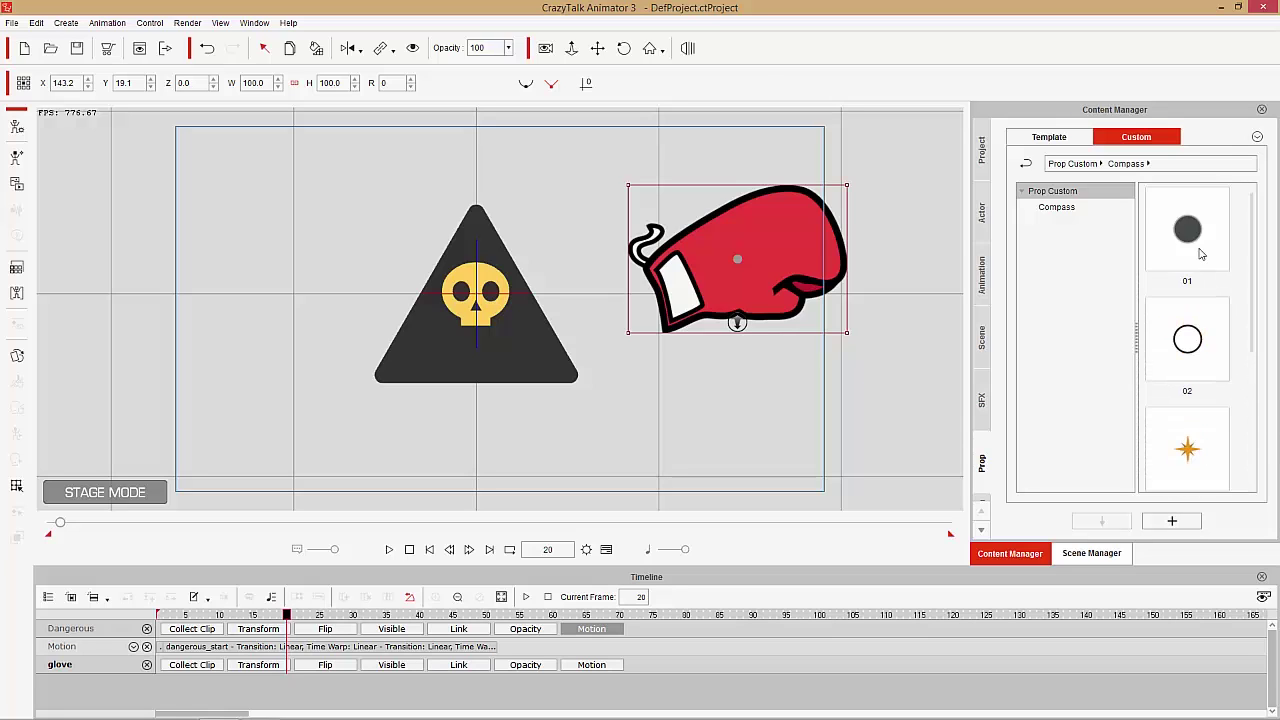
pyautogui.moveTo(1250, 303)
pyautogui.mouseDown()
pyautogui.moveTo(1250, 422)
pyautogui.moveTo(1247, 288)
pyautogui.mouseUp()
pyautogui.press('Delete')
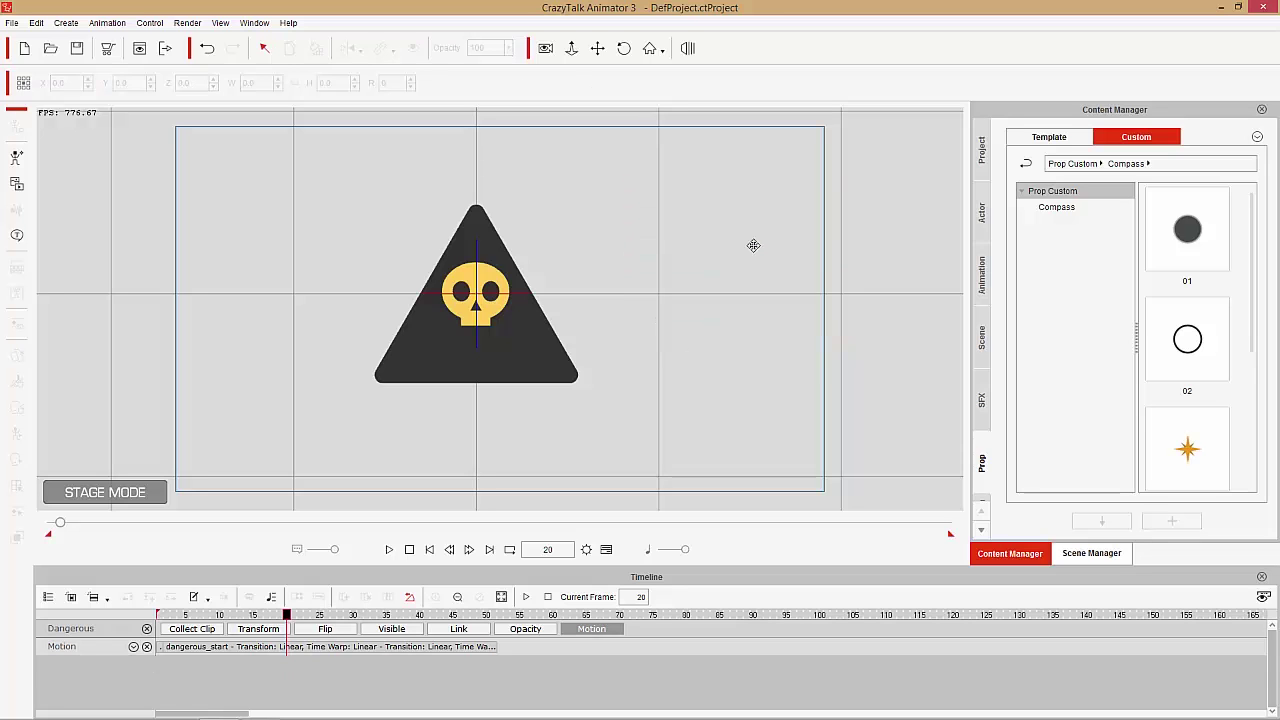
# Step: Open the triangle warning prop in Composer Mode and select its triangle backing sprite
pyautogui.click(445, 355)
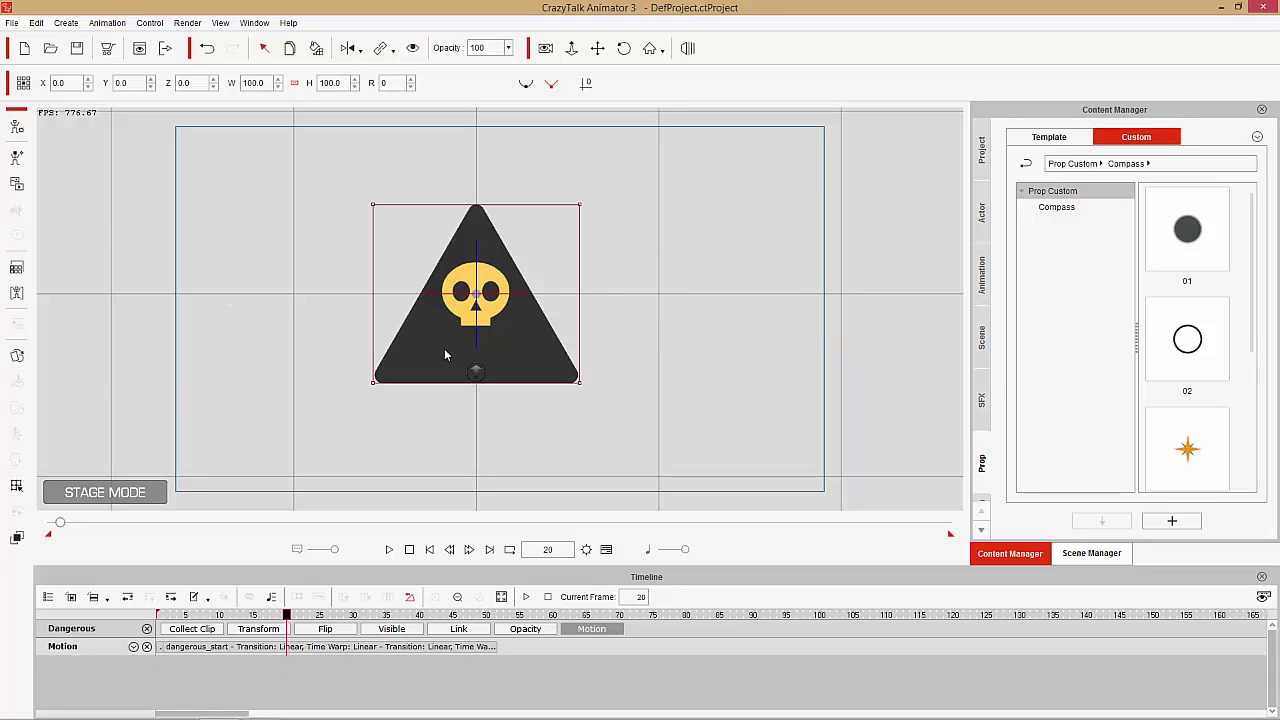
pyautogui.click(16, 128)
pyautogui.click(533, 291)
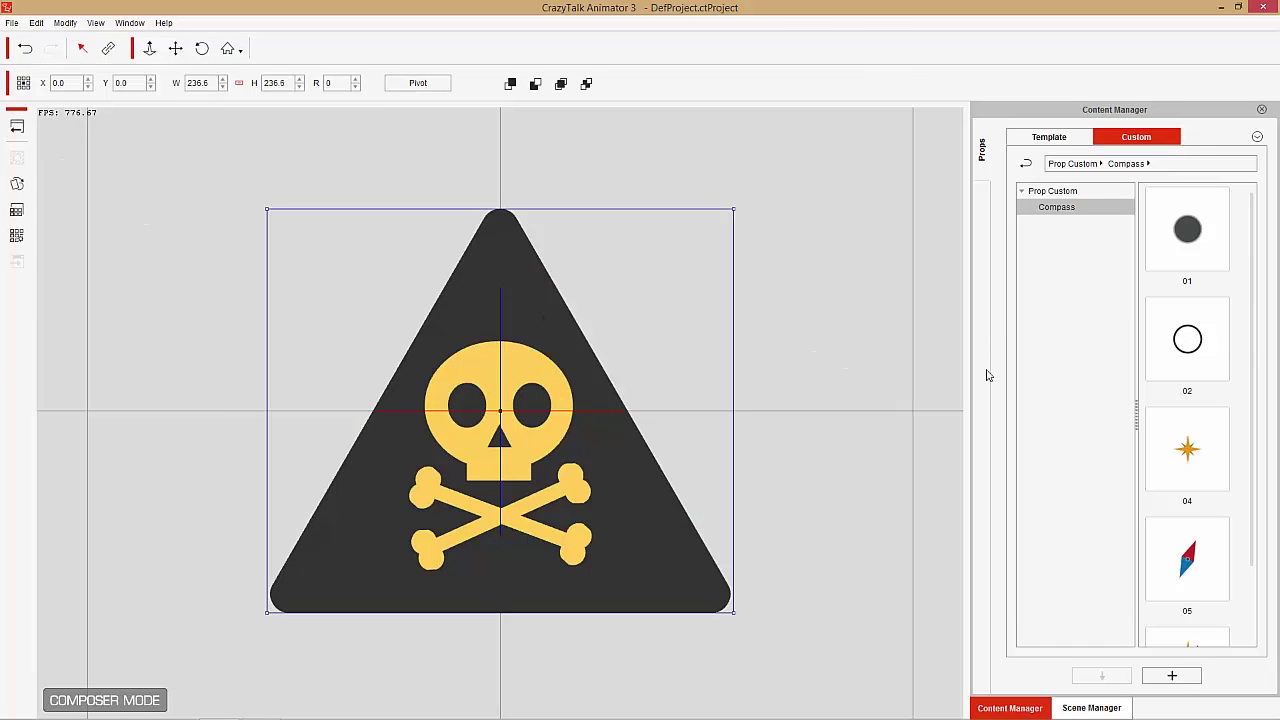
# Step: Replace the triangle backing with compass part 01's dark circle and move the skull head to the upper right
pyautogui.doubleClick(1187, 232)
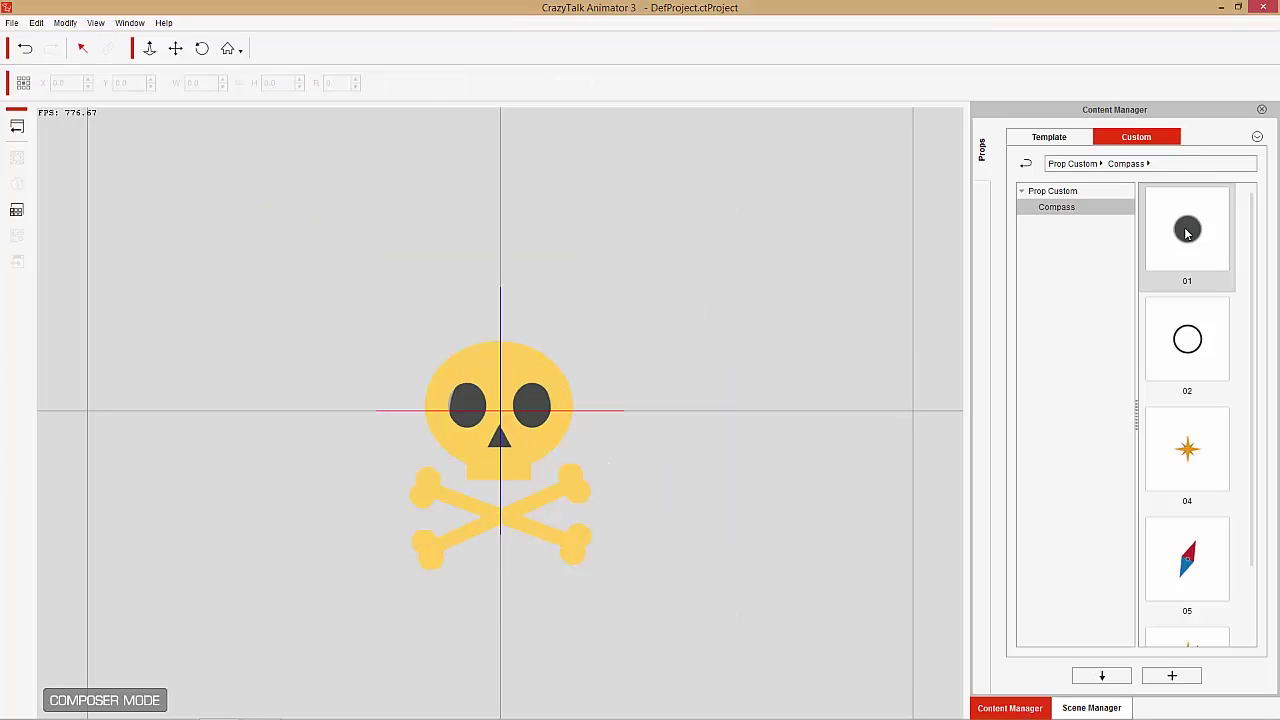
pyautogui.click(528, 371)
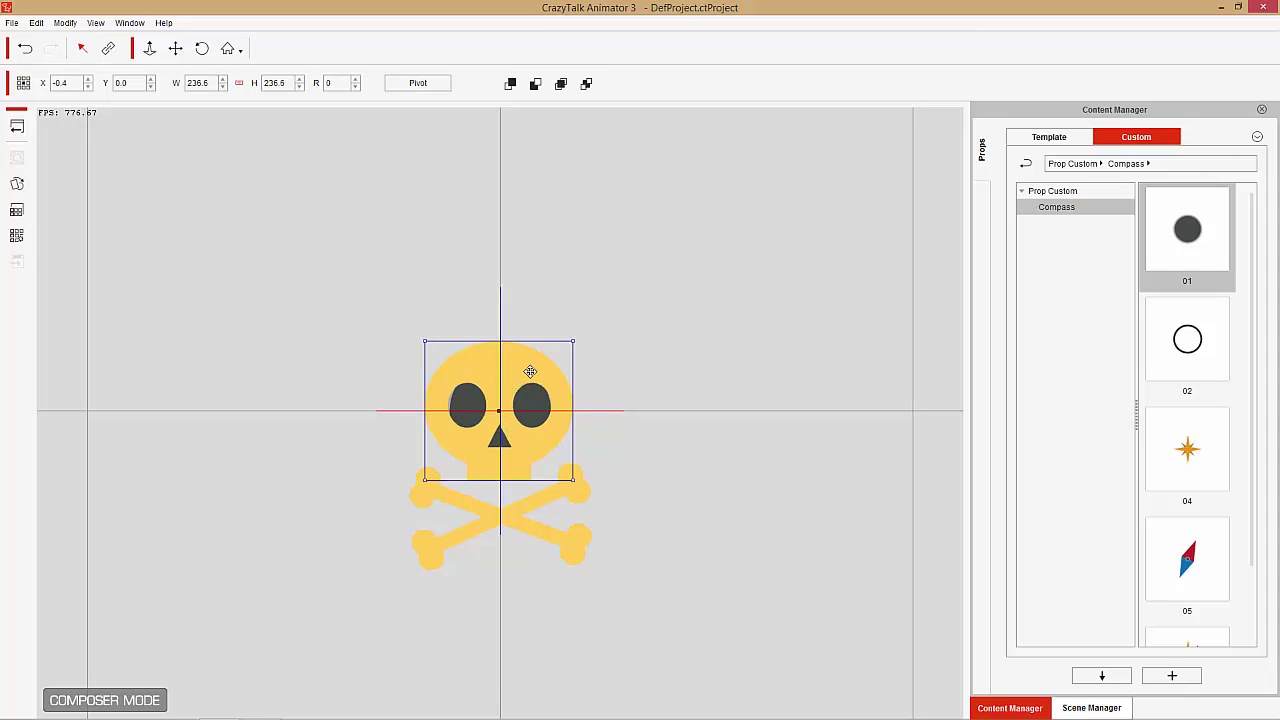
pyautogui.moveTo(514, 369); pyautogui.dragTo(668, 344)
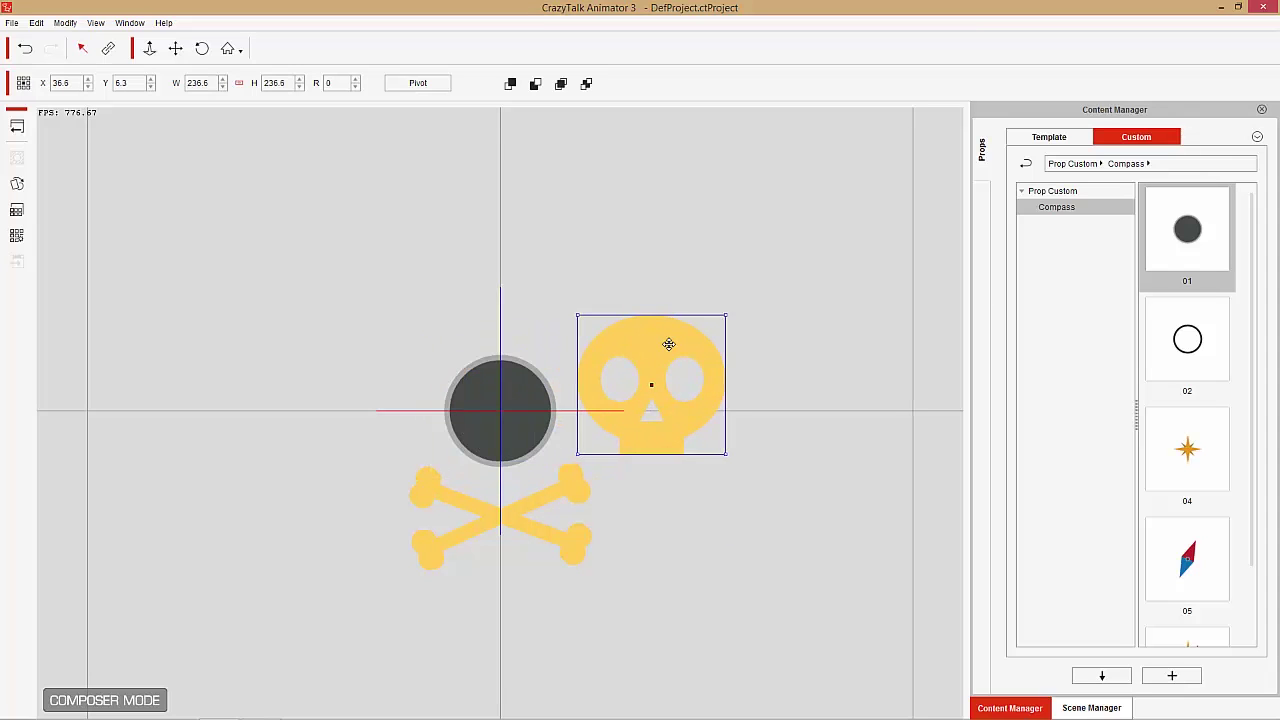
# Step: Resize the dark circle to a width of 250
pyautogui.click(525, 390)
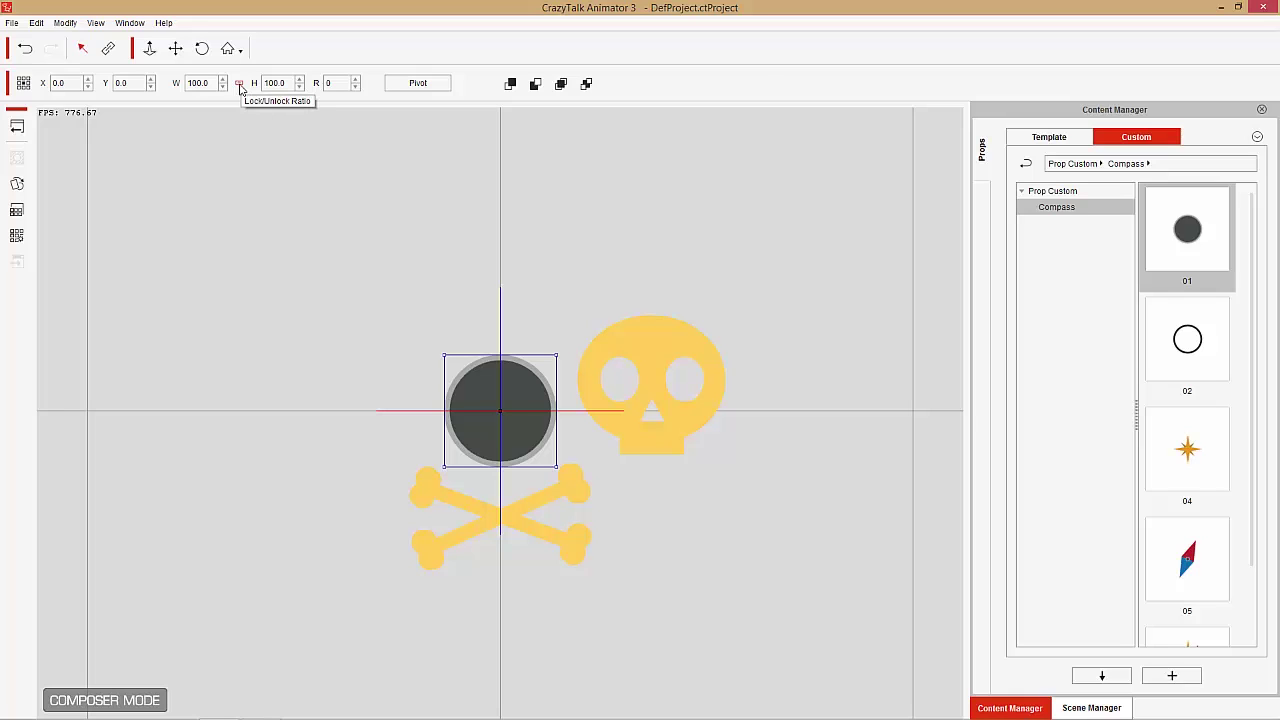
pyautogui.moveTo(205, 84); pyautogui.dragTo(180, 92)
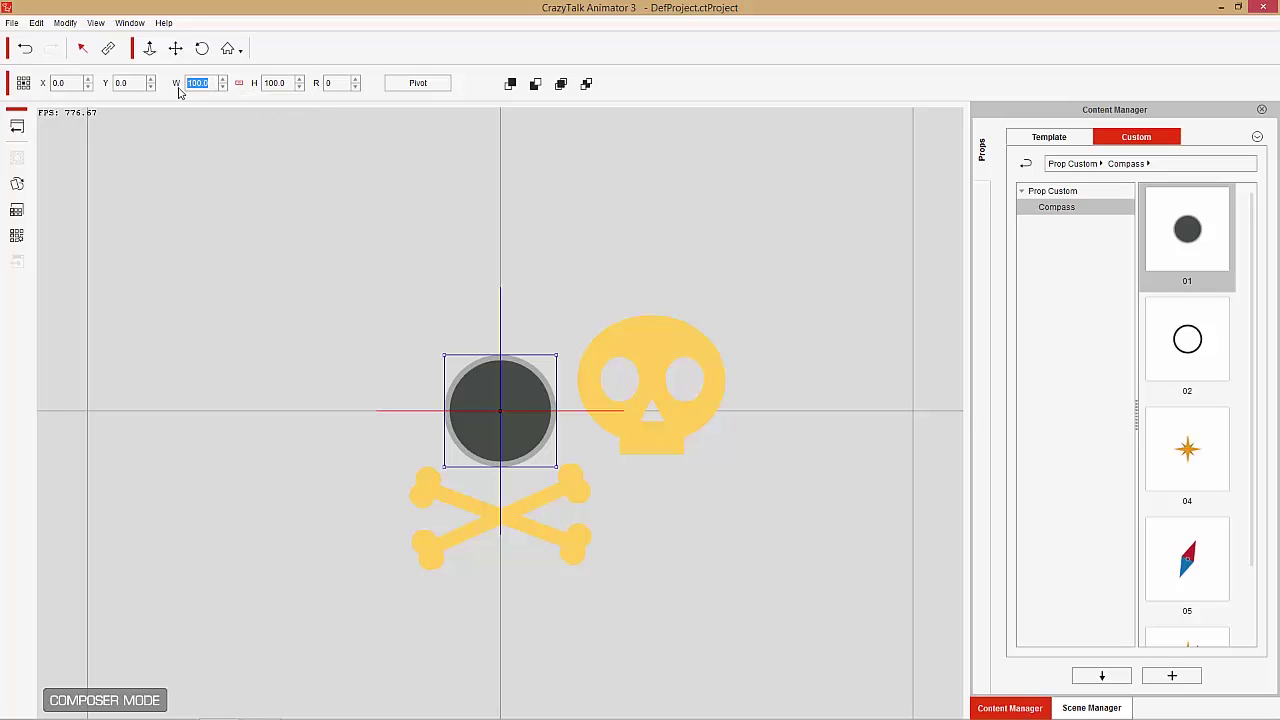
pyautogui.write('250')
pyautogui.press('Return')
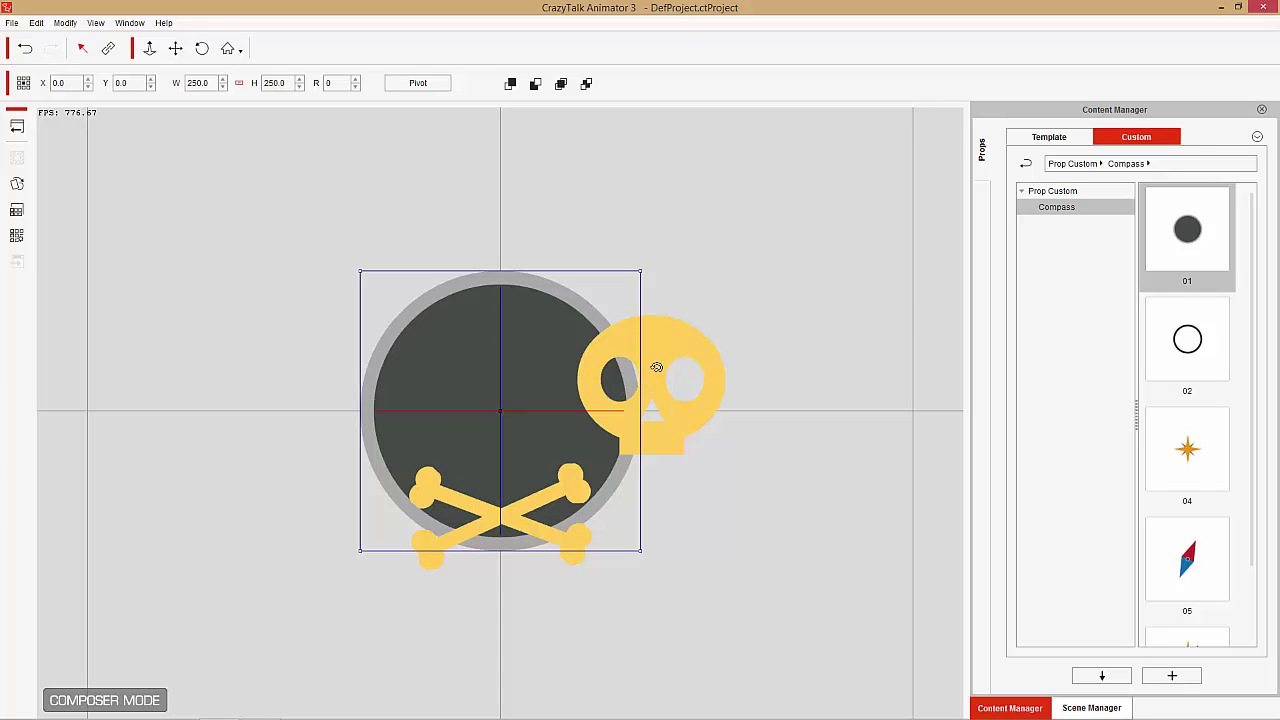
pyautogui.click(677, 343)
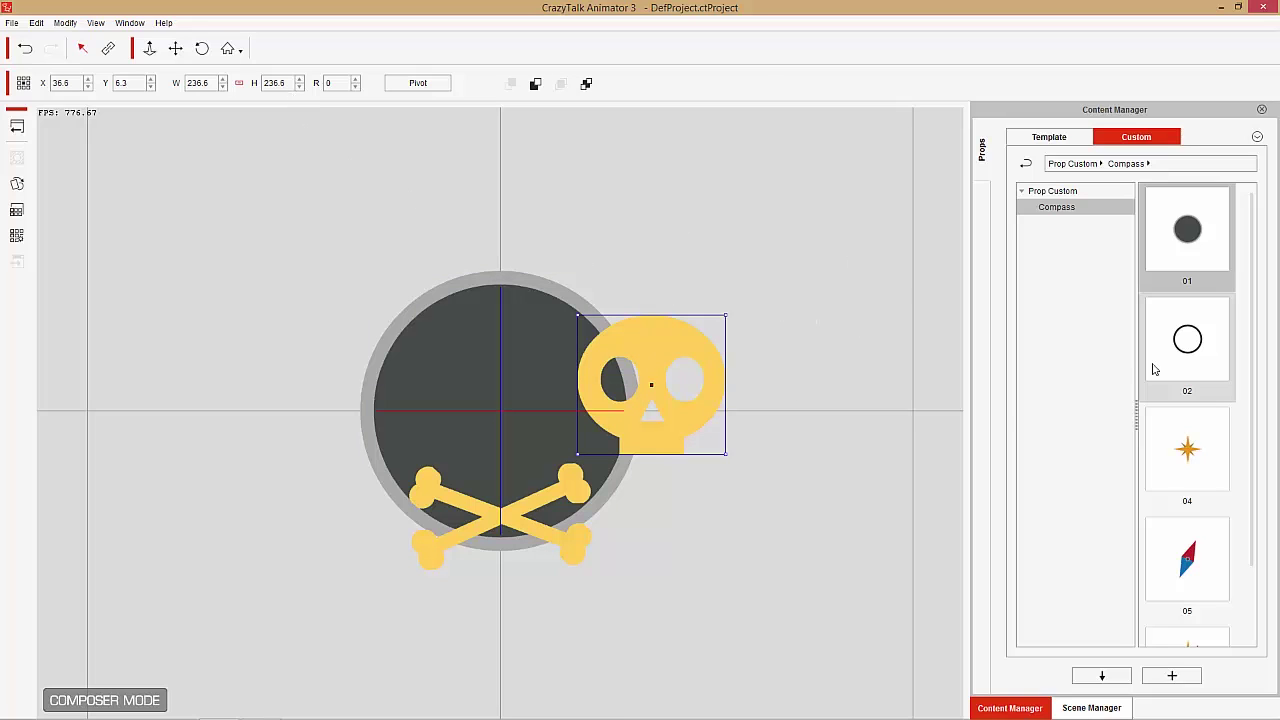
# Step: Swap the skull head for compass part 02's black ring, width 250, centred at X 0, Y 0
pyautogui.doubleClick(1187, 345)
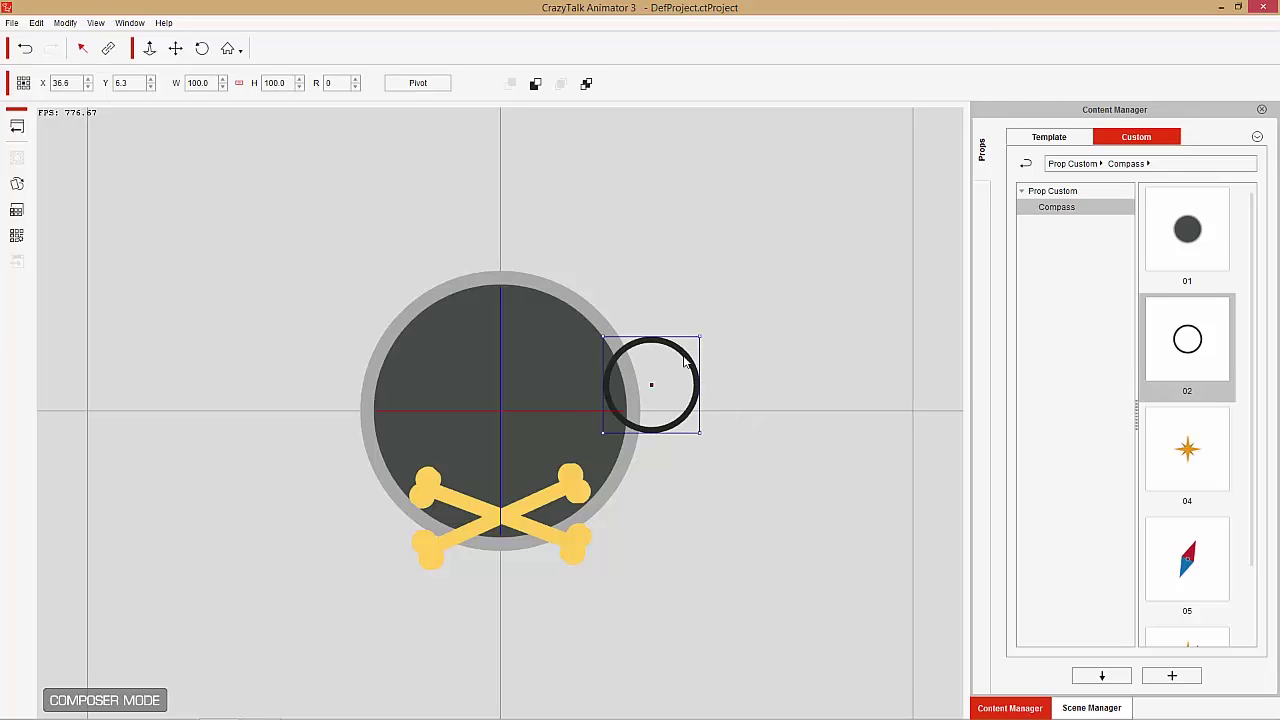
pyautogui.click(200, 83)
pyautogui.write('250')
pyautogui.press('Return')
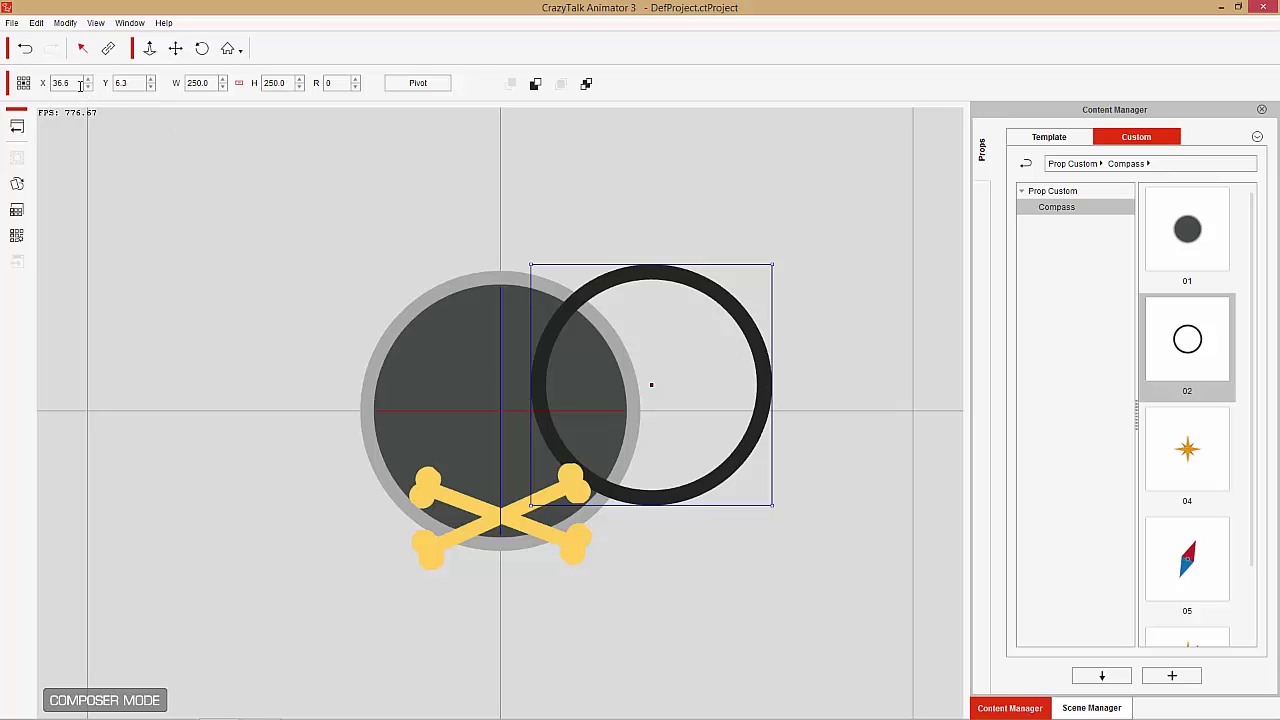
pyautogui.write('0')
pyautogui.press('Tab')
pyautogui.write('0')
pyautogui.press('Return')
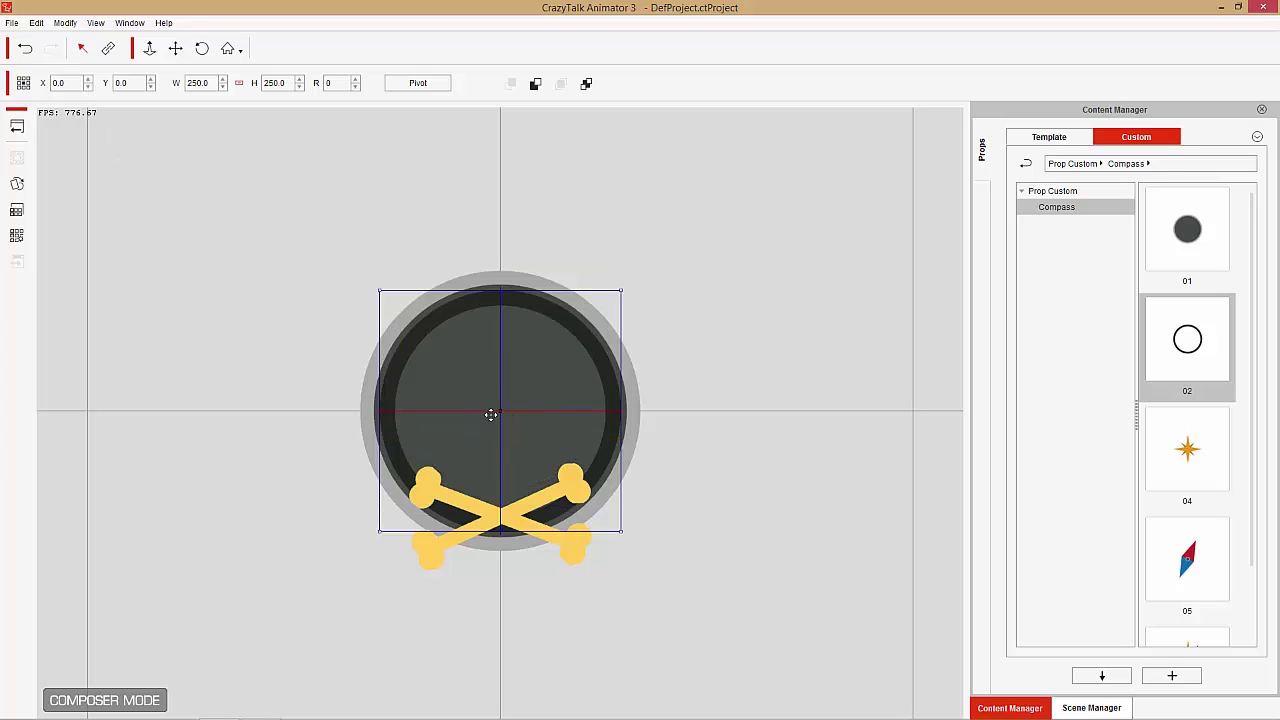
pyautogui.click(430, 492)
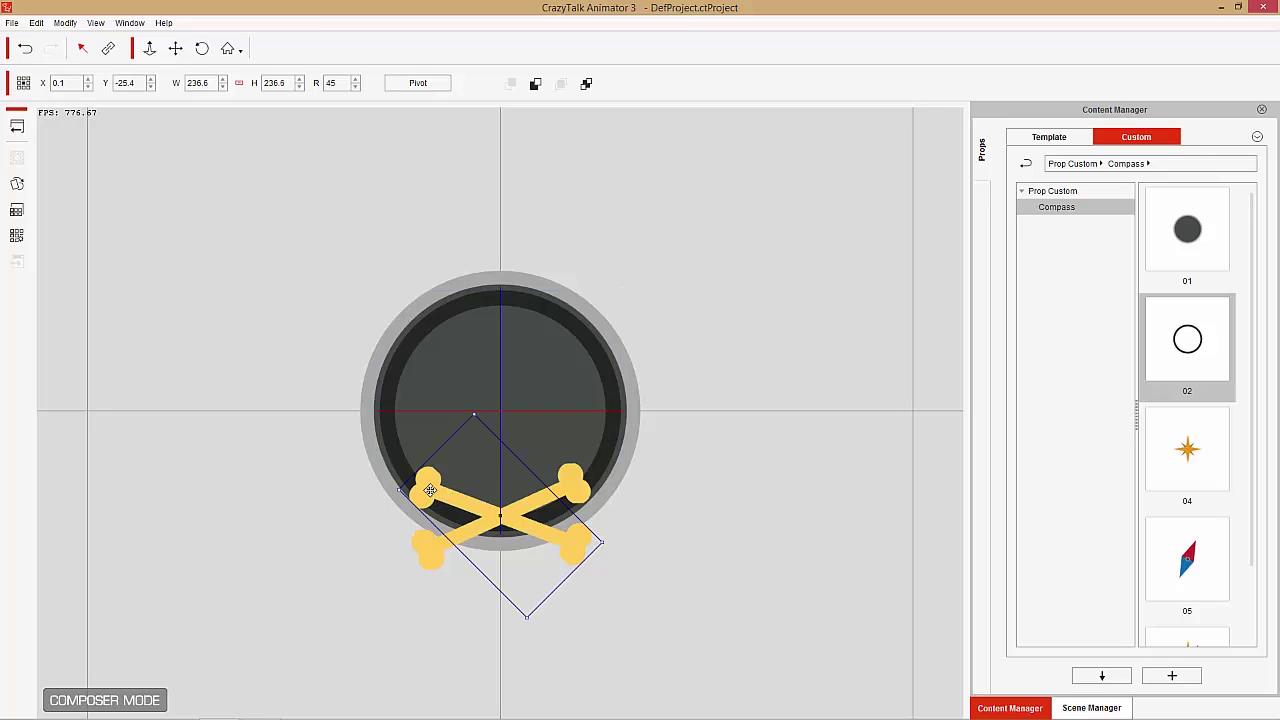
# Step: Replace one crossed bone with compass part 04's orange star at width 250 and rotation 0
pyautogui.doubleClick(1192, 451)
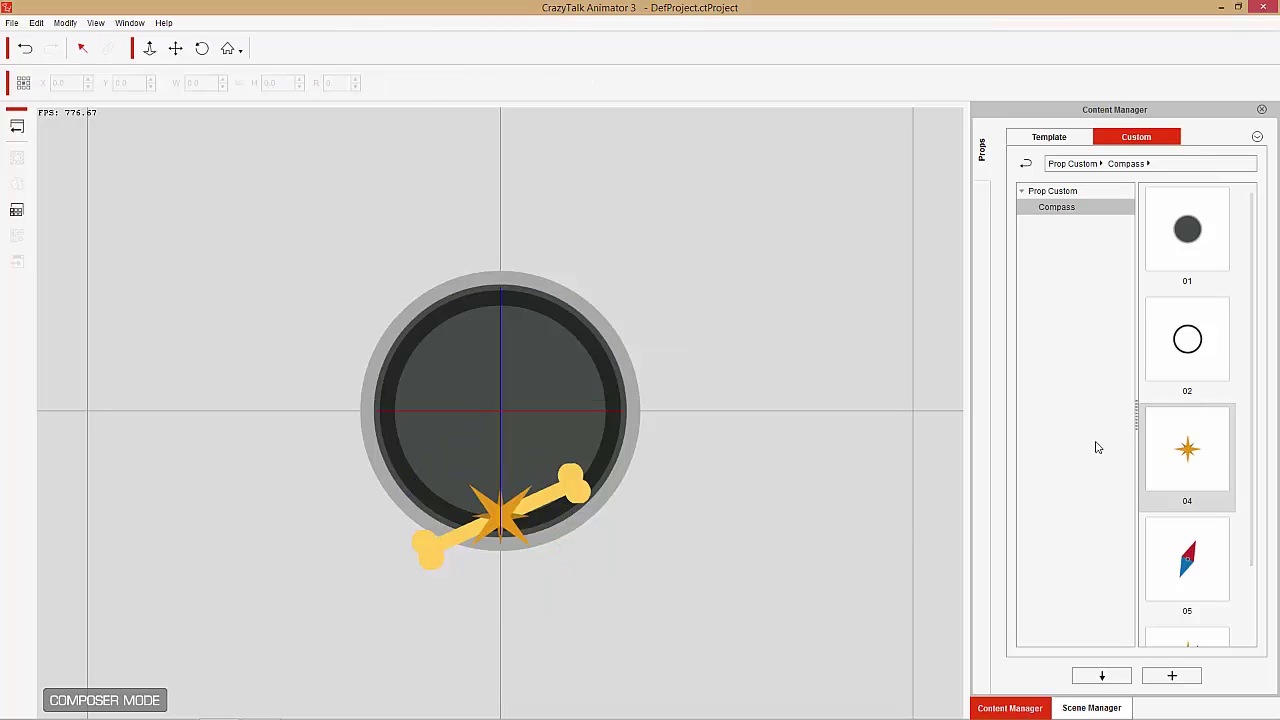
pyautogui.click(508, 515)
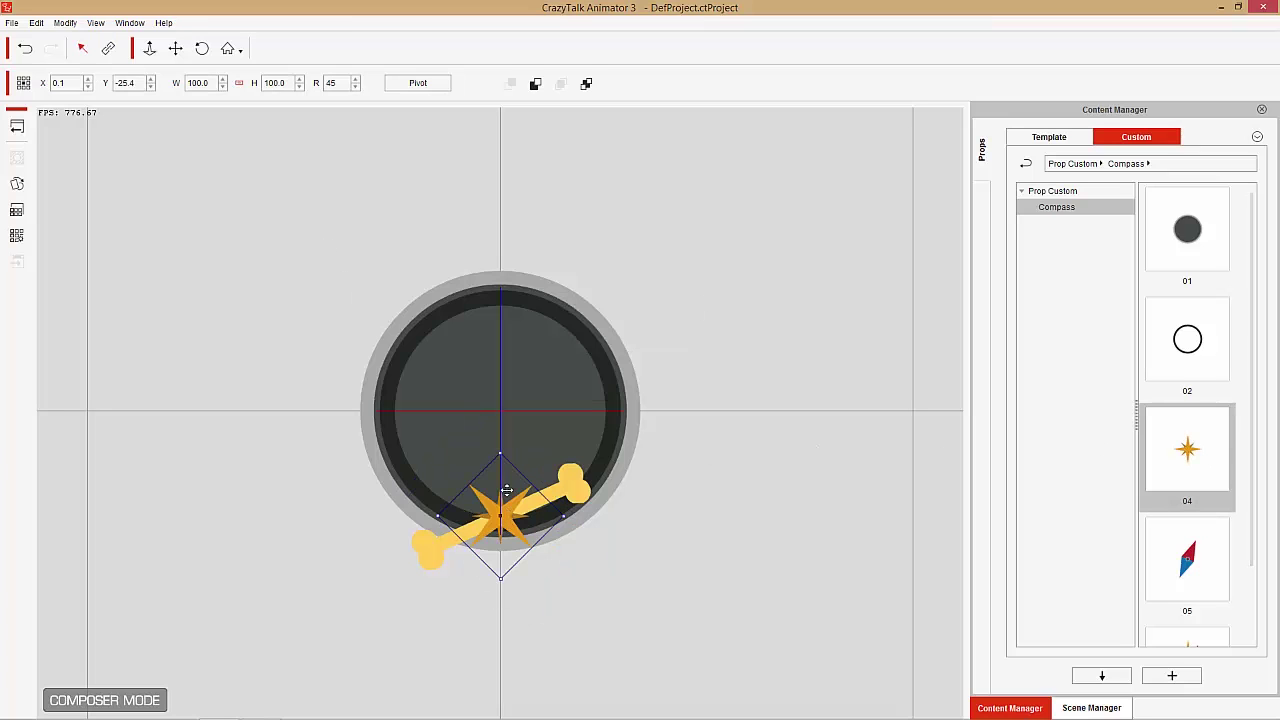
pyautogui.doubleClick(210, 83)
pyautogui.write('250')
pyautogui.press('Return')
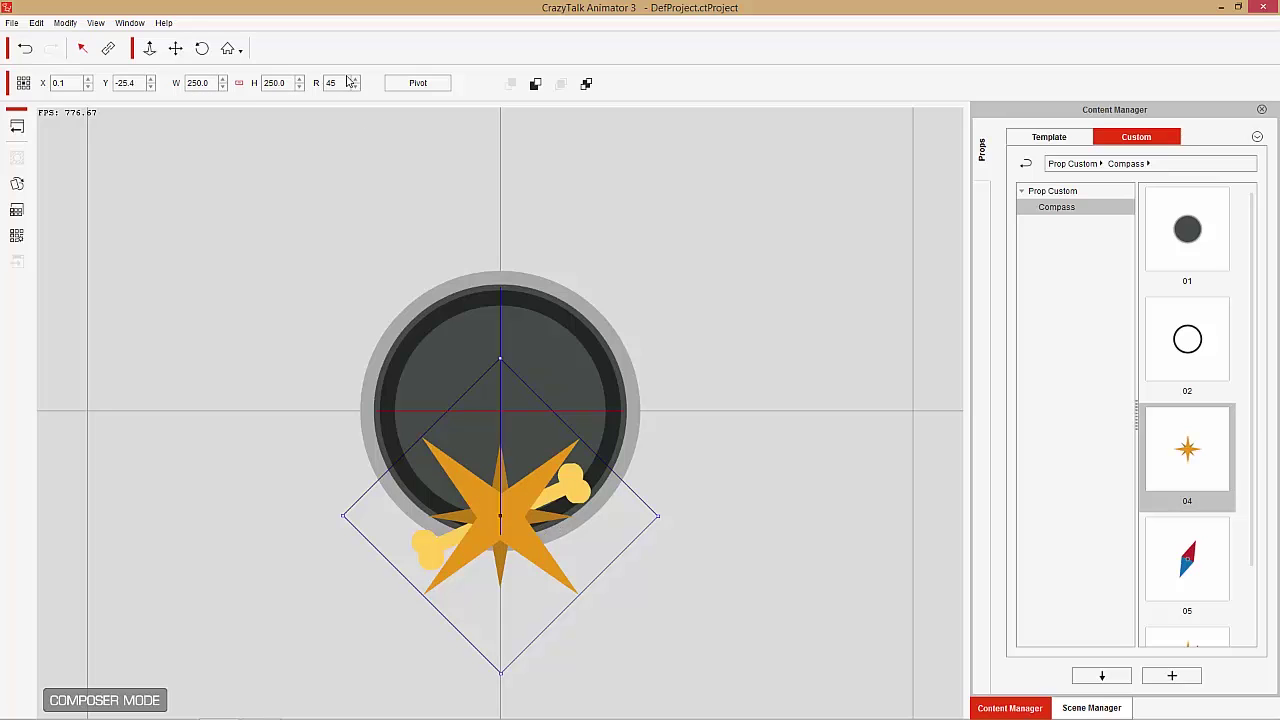
pyautogui.write('0')
pyautogui.press('Return')
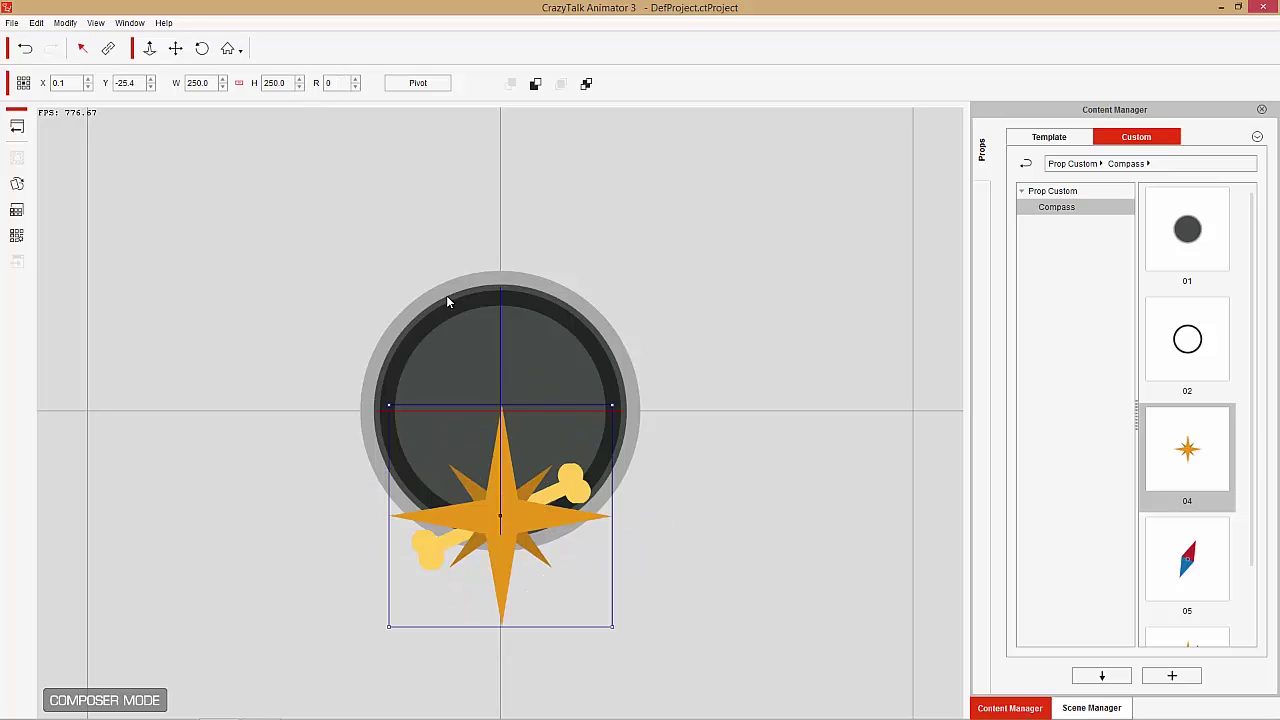
# Step: Centre the star on the compass at X 0 and Y 0
pyautogui.doubleClick(103, 85)
pyautogui.write('0')
pyautogui.doubleClick(75, 85)
pyautogui.write('0')
pyautogui.press('Return')
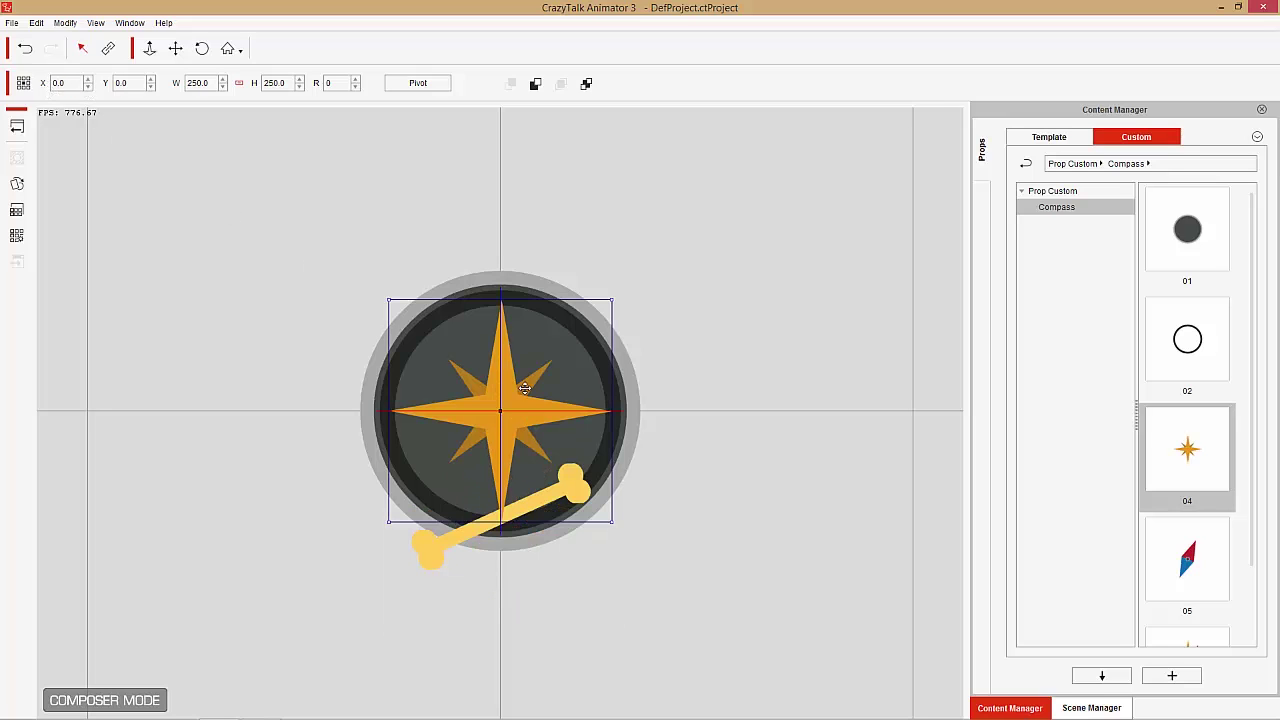
pyautogui.click(452, 541)
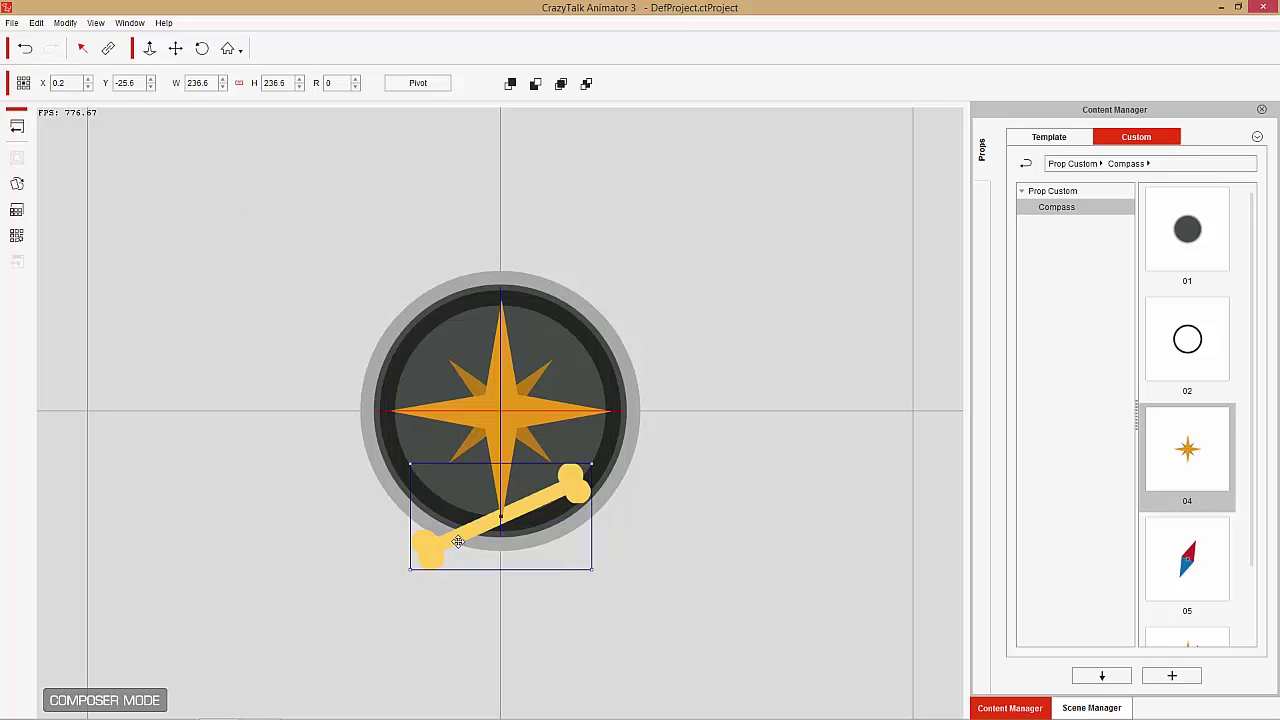
pyautogui.click(1193, 470)
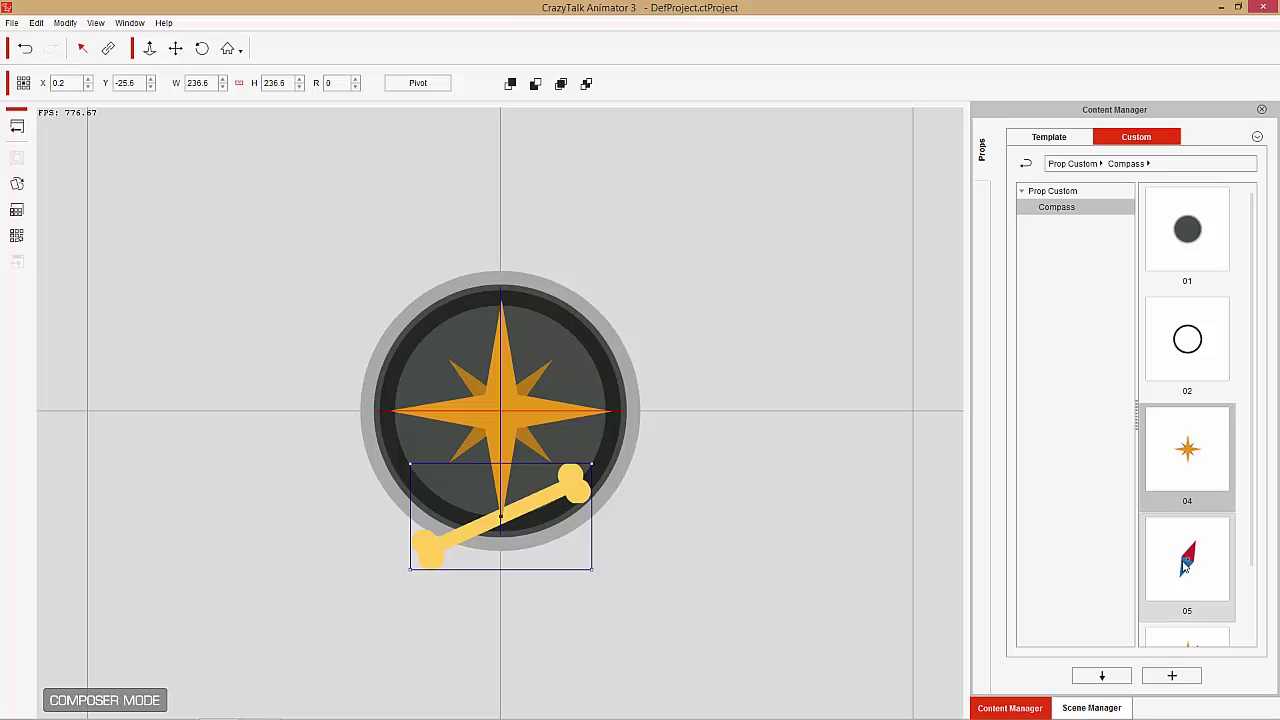
# Step: Replace the last bone with compass part 05's needle, centred, width 200, brought in front of the star
pyautogui.doubleClick(1187, 565)
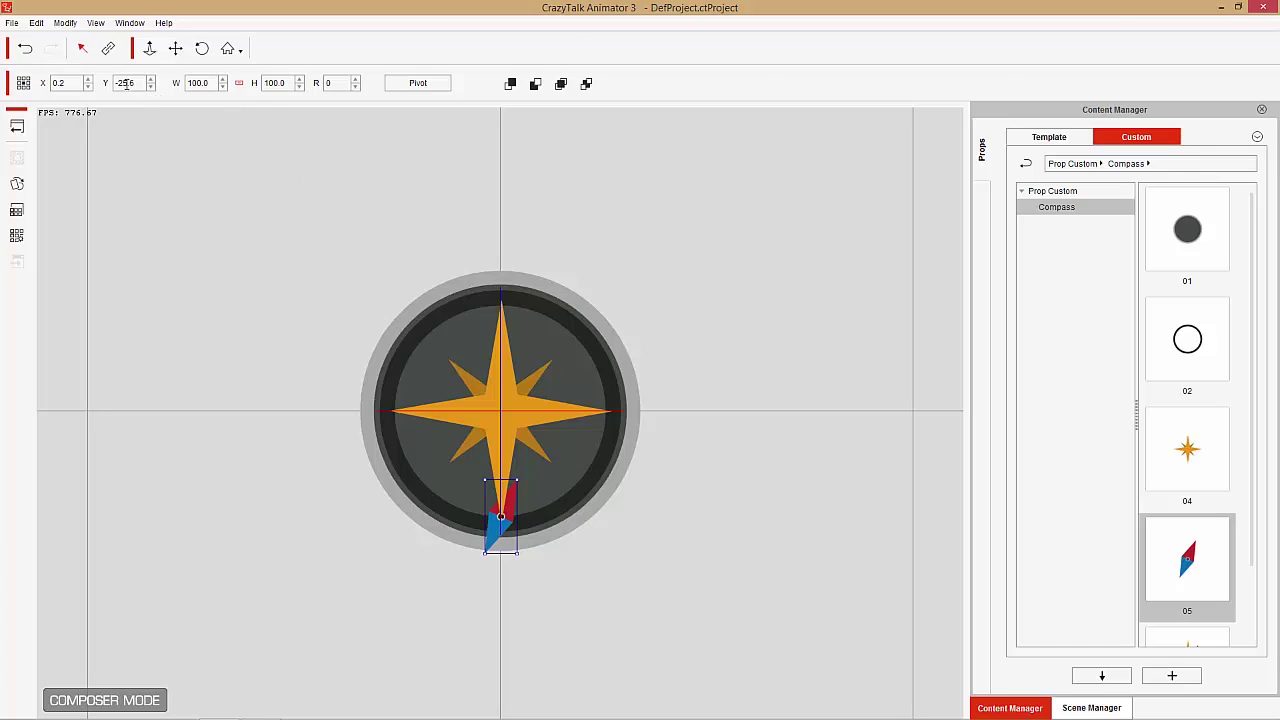
pyautogui.moveTo(140, 83); pyautogui.dragTo(41, 83)
pyautogui.write('0')
pyautogui.press('Return')
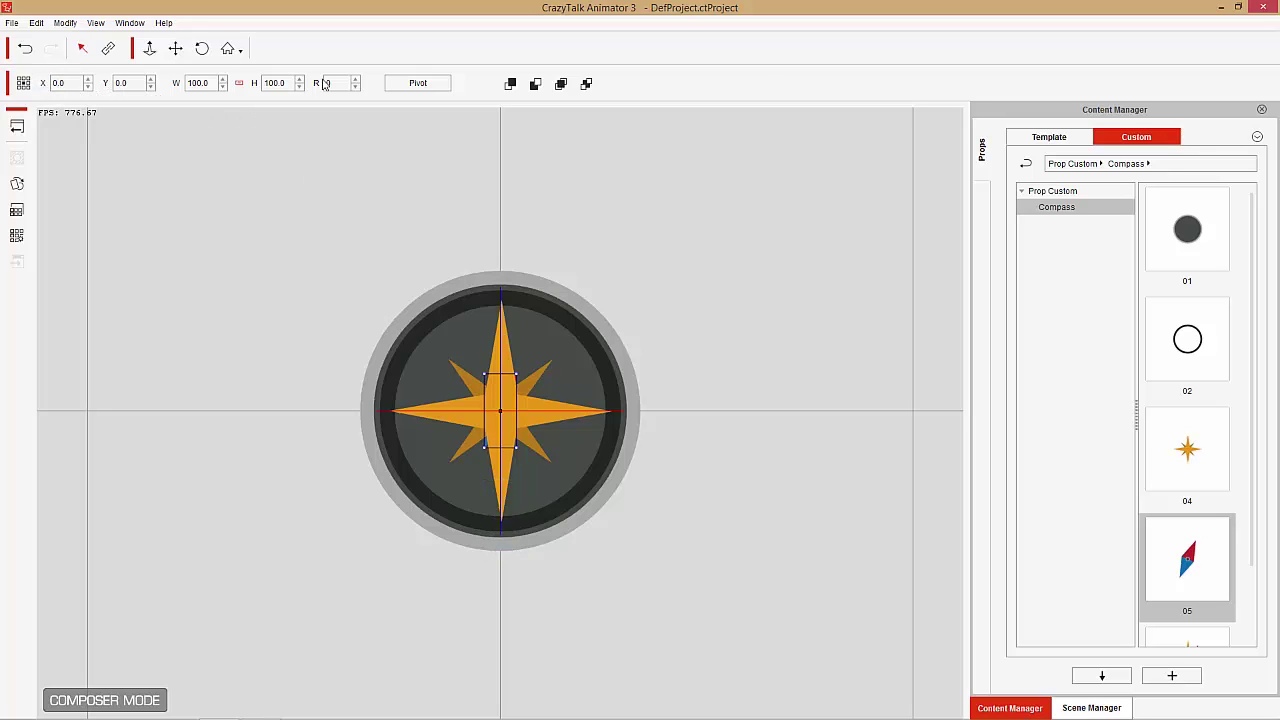
pyautogui.moveTo(212, 84); pyautogui.dragTo(161, 83)
pyautogui.write('200')
pyautogui.press('Return')
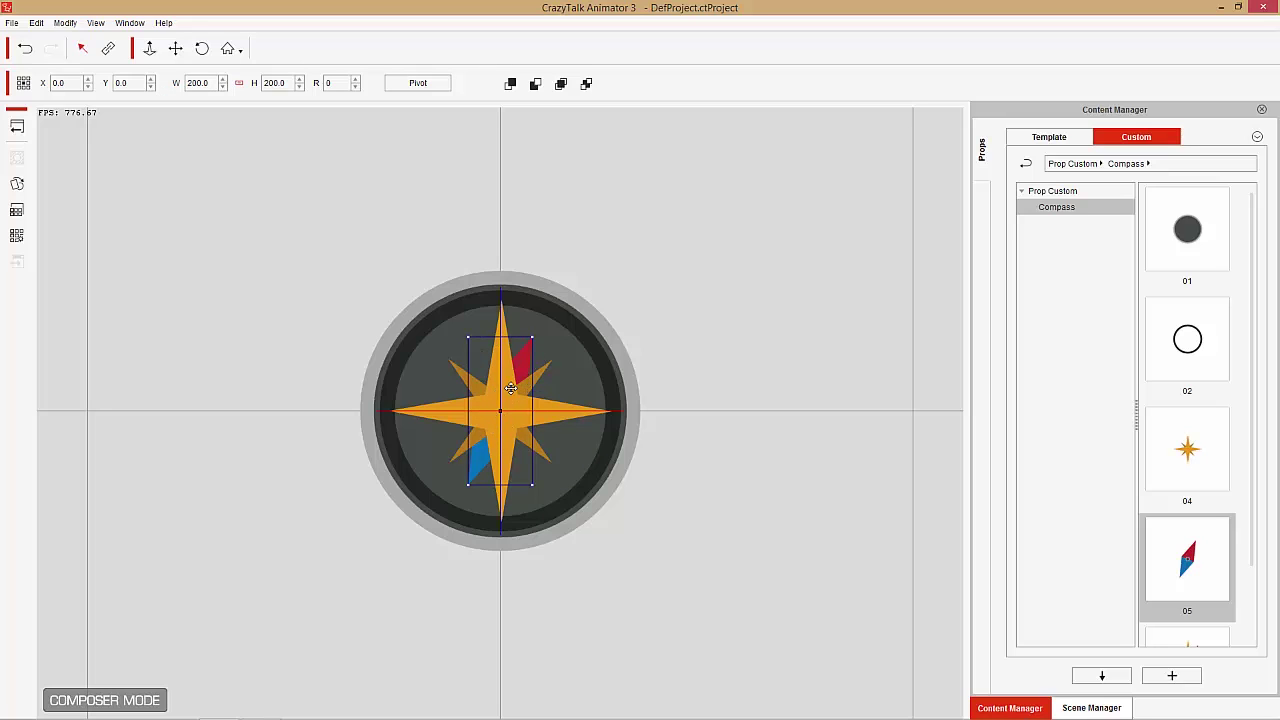
pyautogui.click(513, 85)
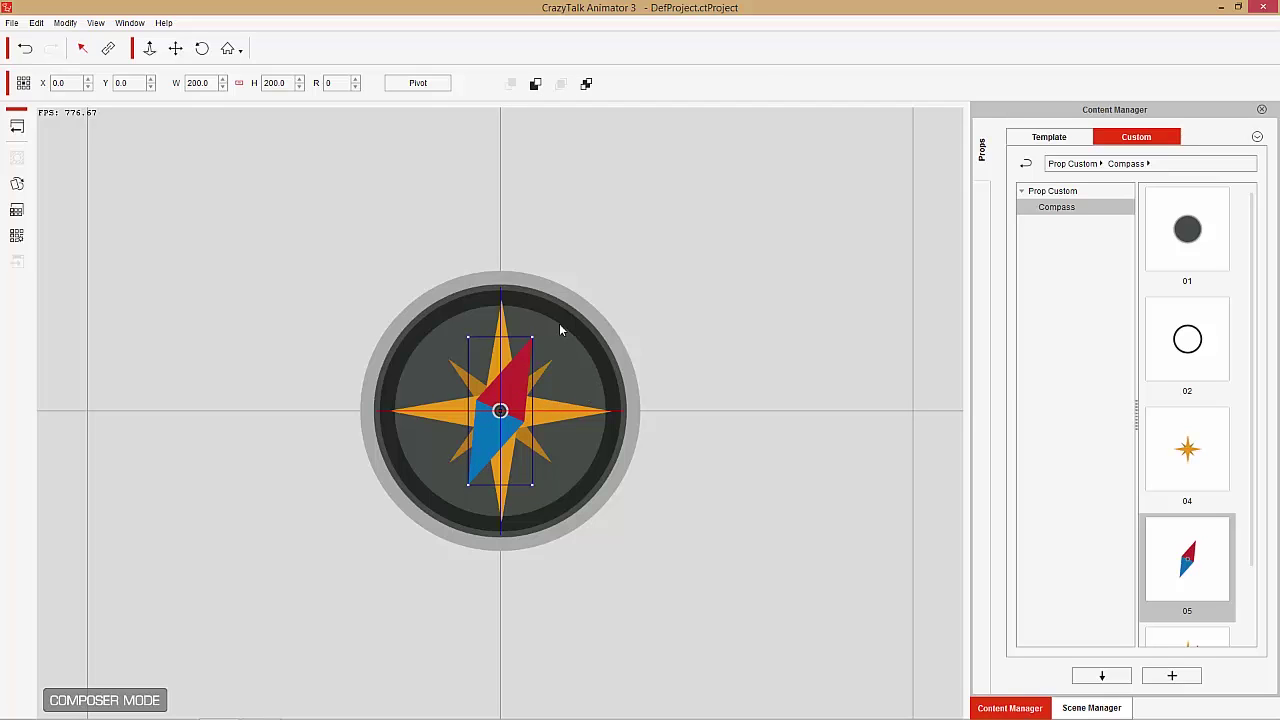
pyautogui.scroll(-1, 1251, 380)
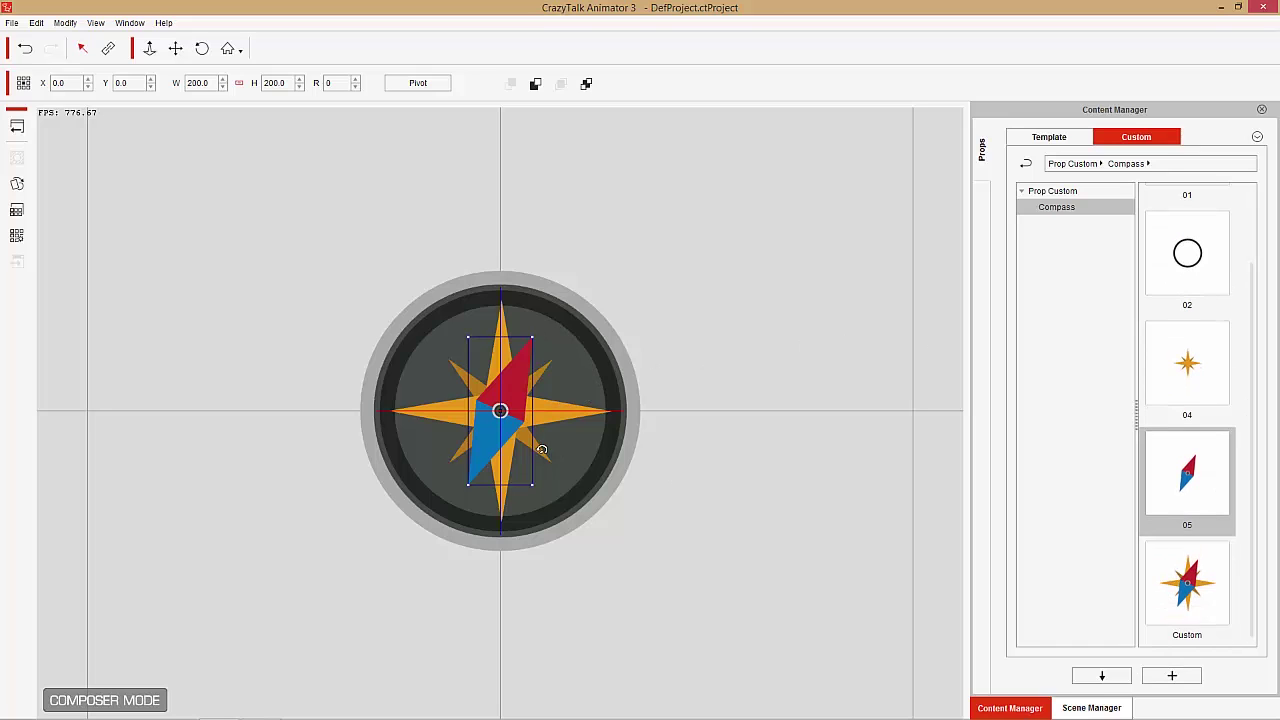
# Step: Add the assembled compass to the Compass custom folder as a new prop named Compass
pyautogui.click(1172, 676)
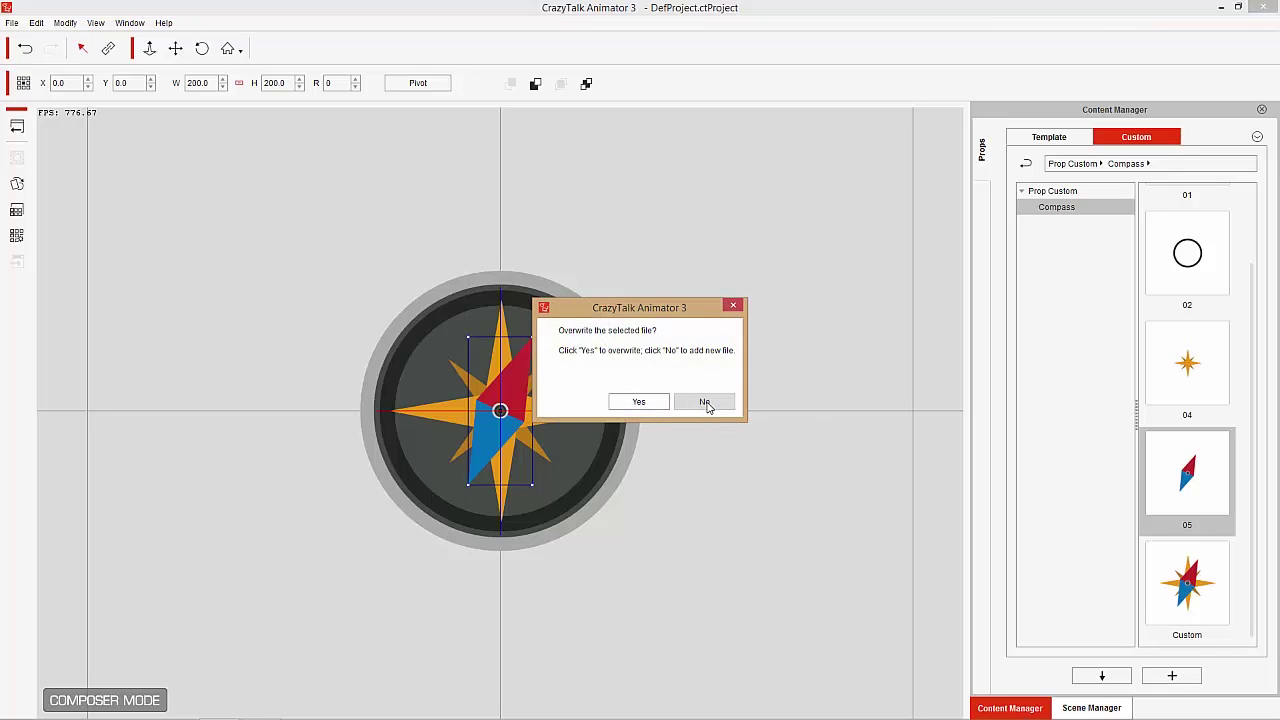
pyautogui.click(705, 402)
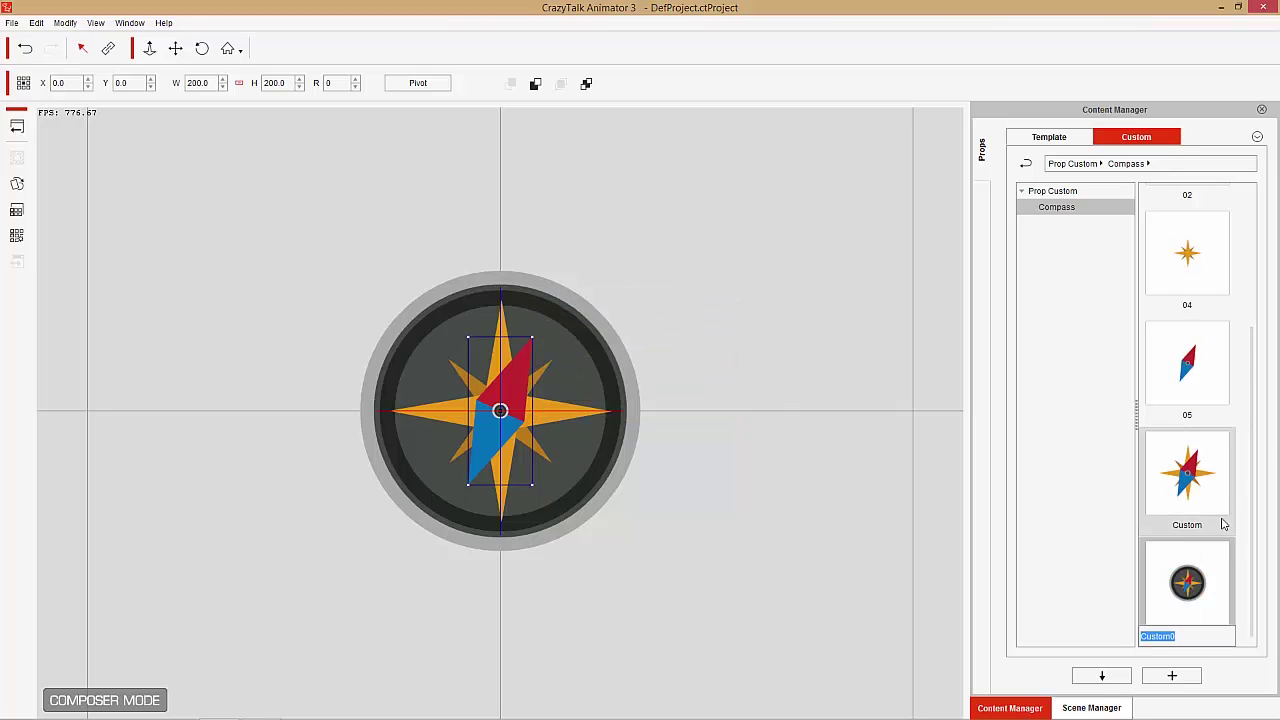
pyautogui.write('Compass')
pyautogui.press('Return')
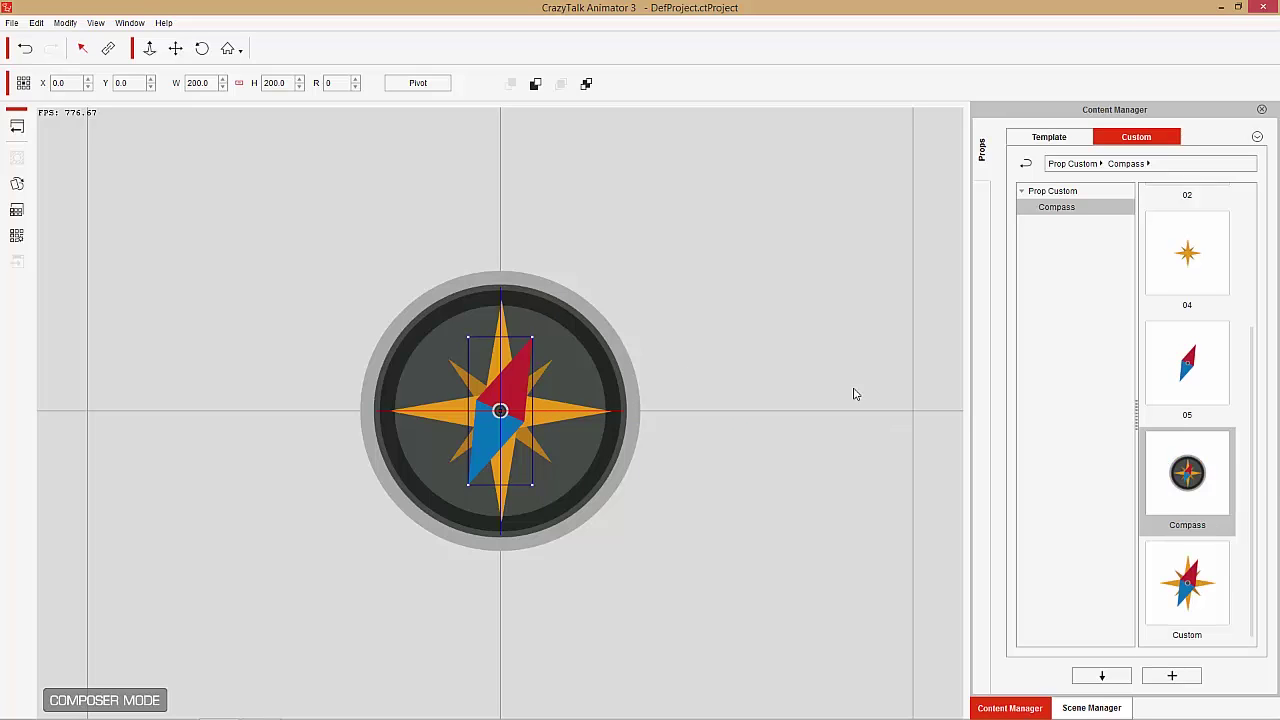
# Step: Return to the stage and play the compass's motion track from frame 1
pyautogui.click(17, 127)
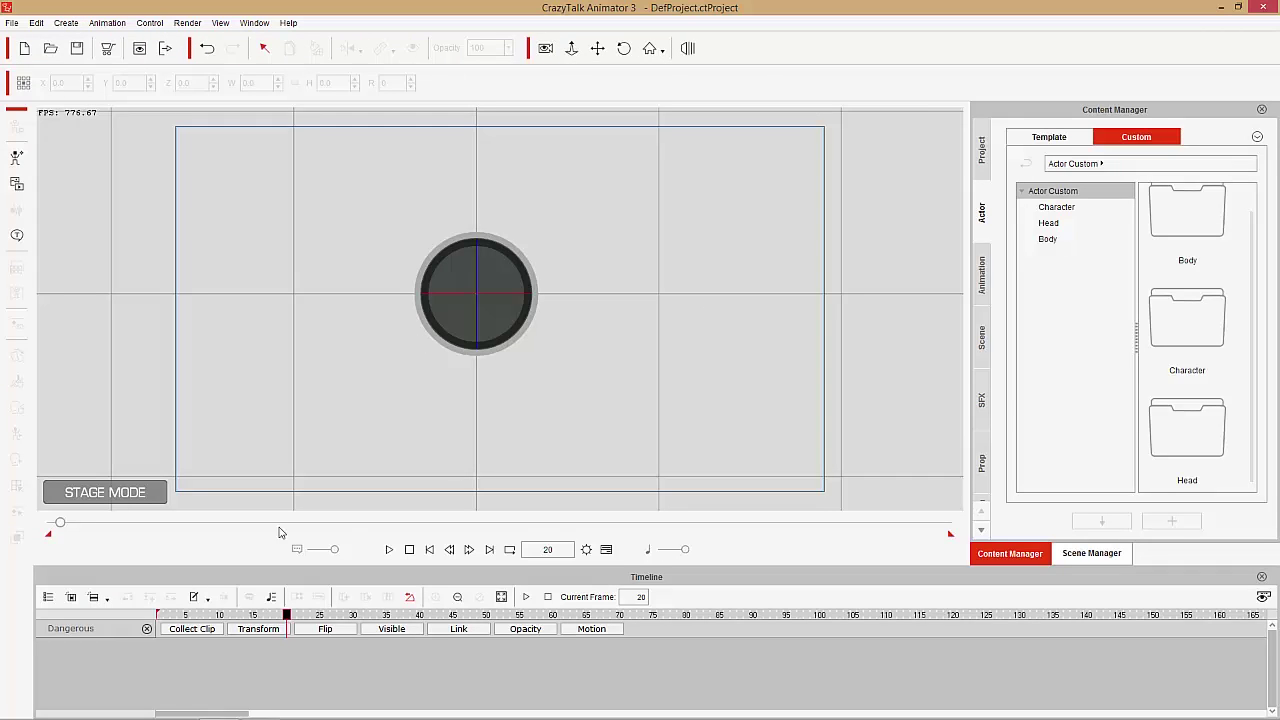
pyautogui.moveTo(62, 527); pyautogui.dragTo(40, 530)
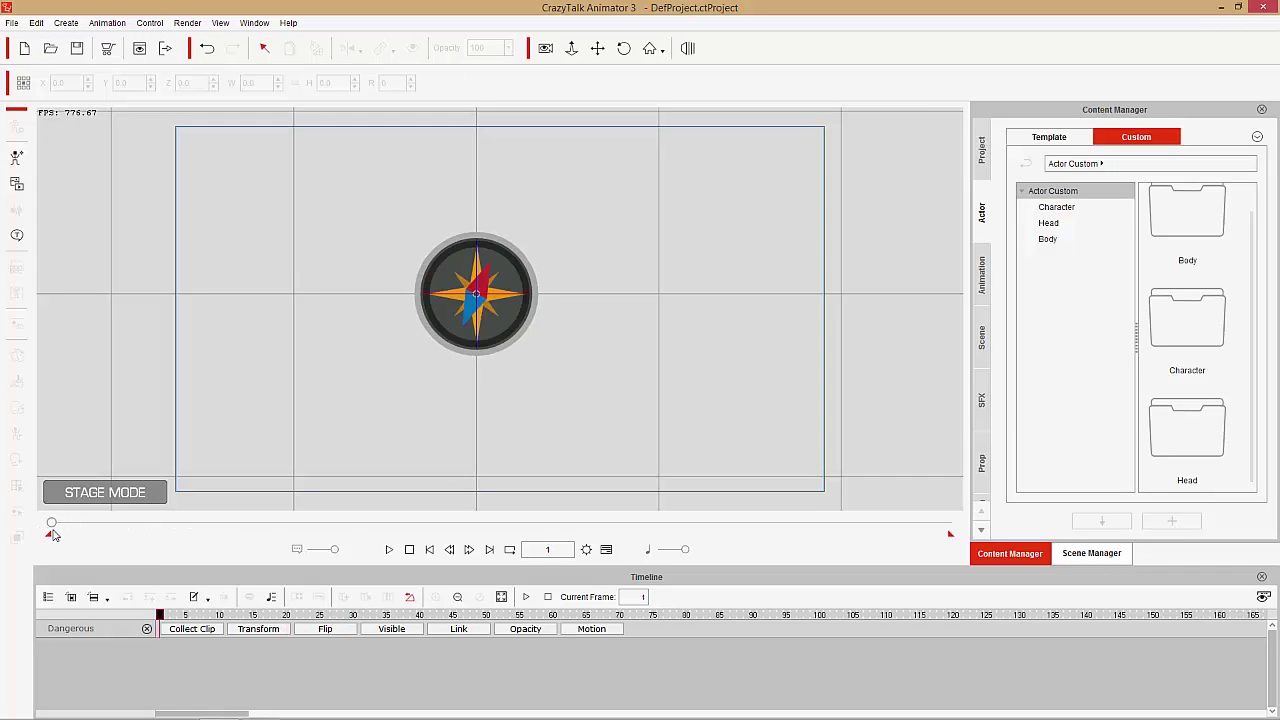
pyautogui.click(605, 630)
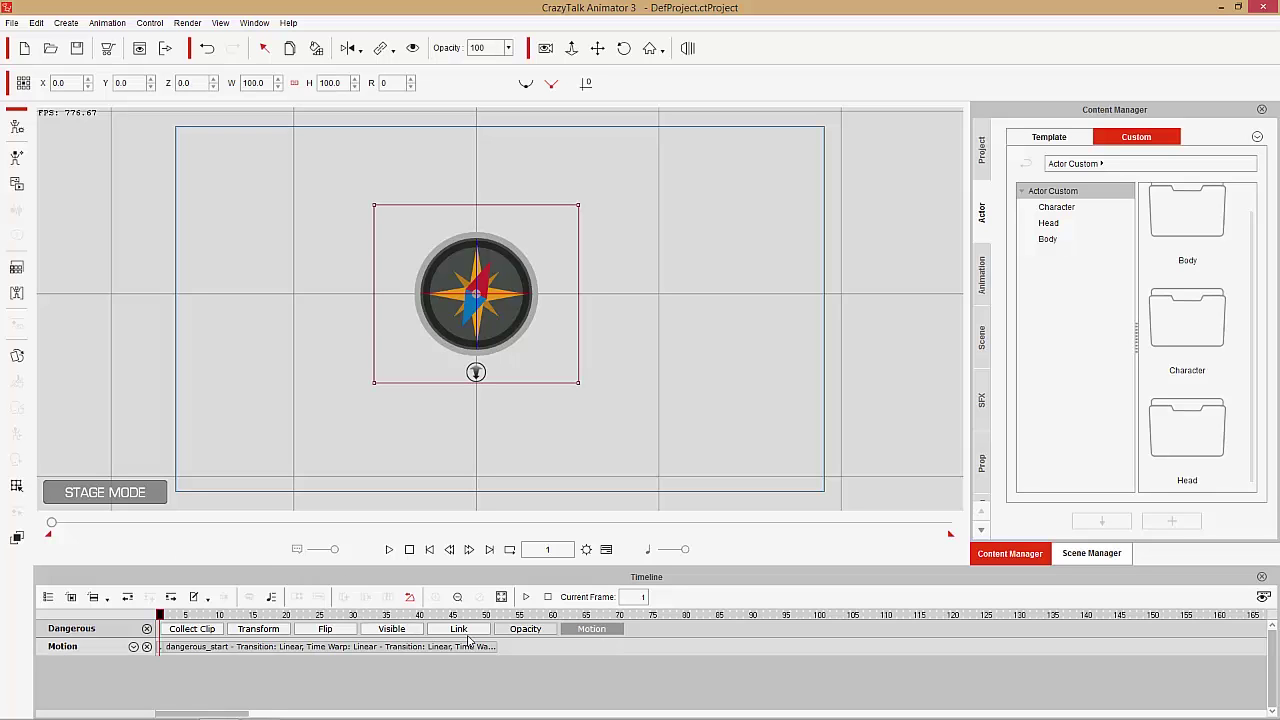
pyautogui.press('space')
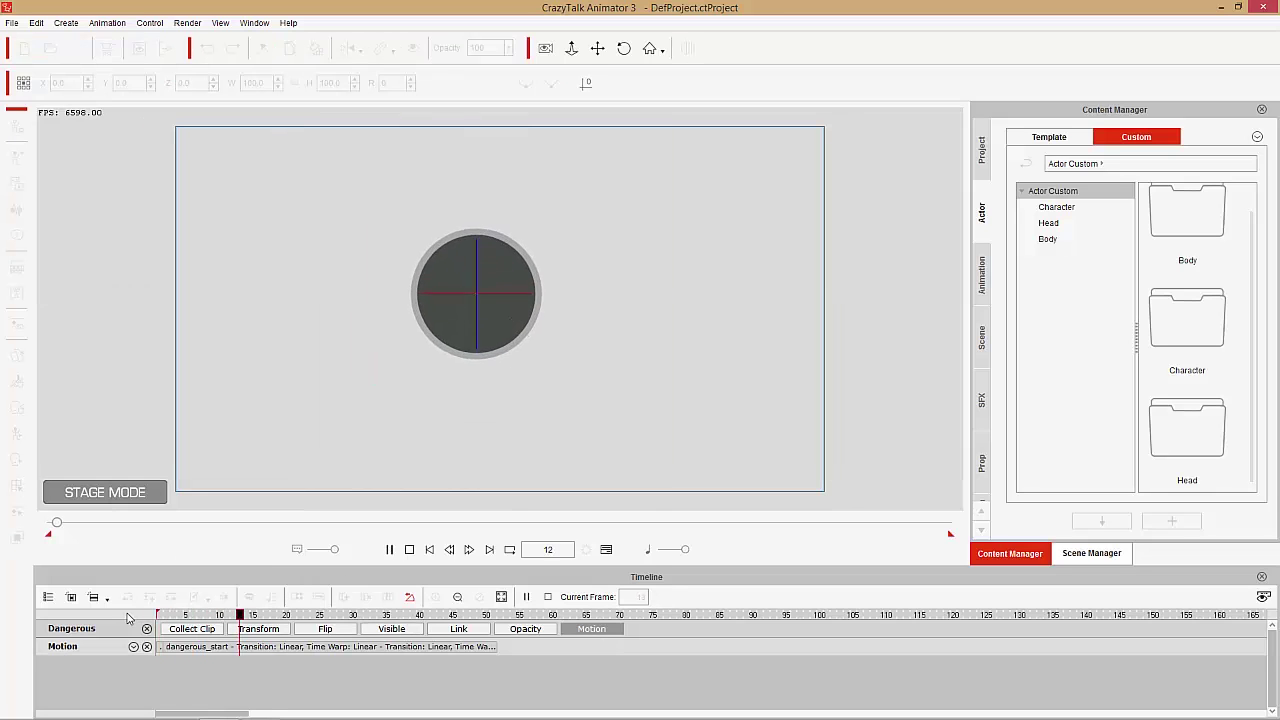
pyautogui.click(239, 614)
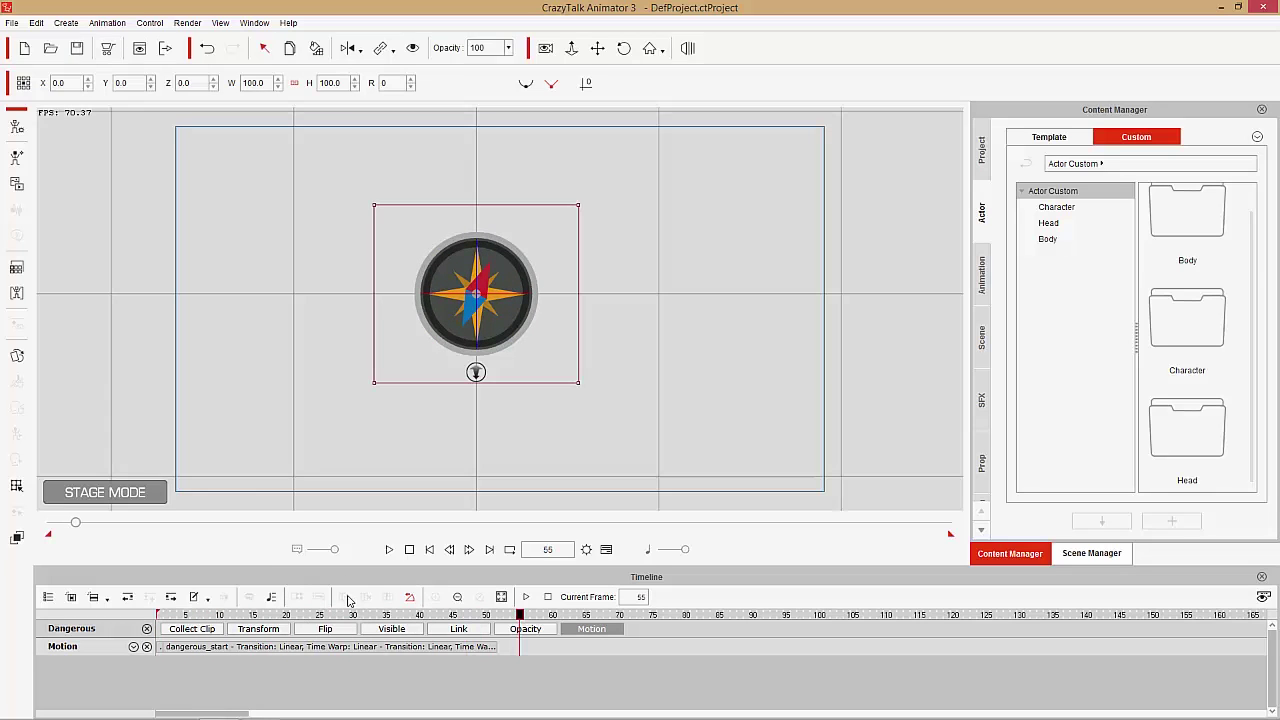
# Step: Replay the dangerous_start clip from the first frame, then delete the compass from the stage
pyautogui.click(251, 649)
pyautogui.moveTo(246, 614); pyautogui.dragTo(133, 622)
pyautogui.press('space')
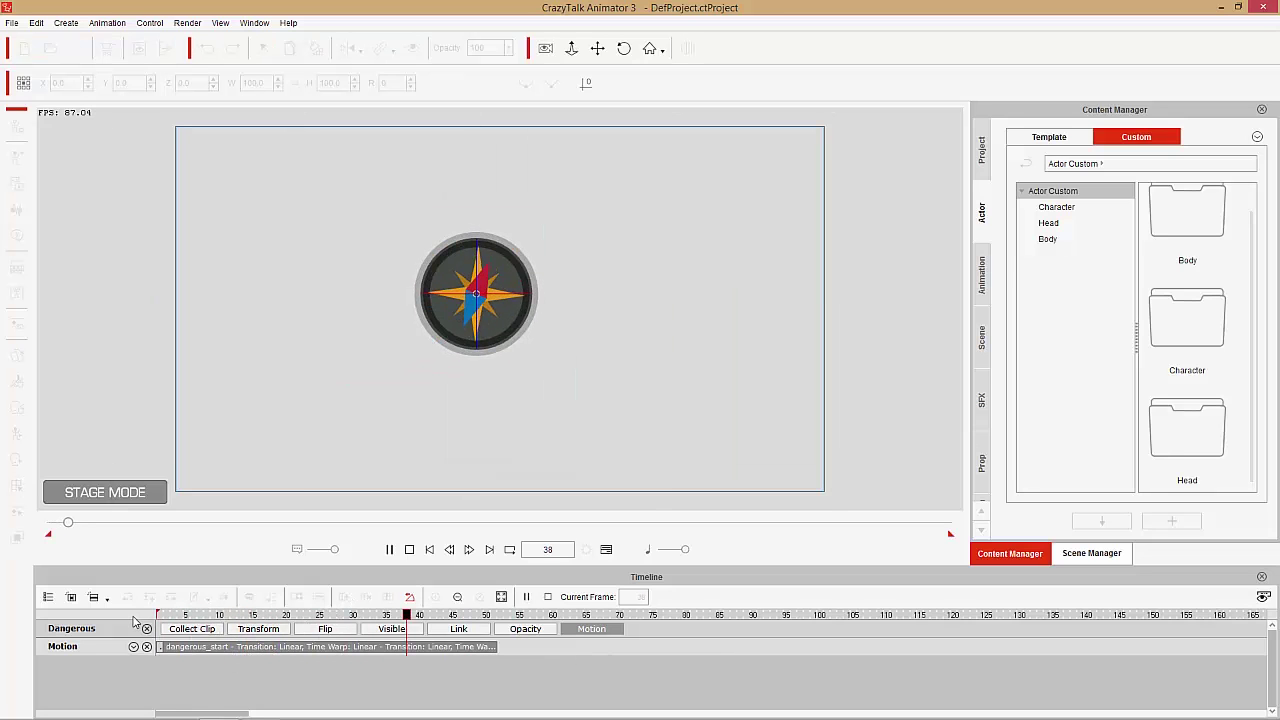
pyautogui.press('space')
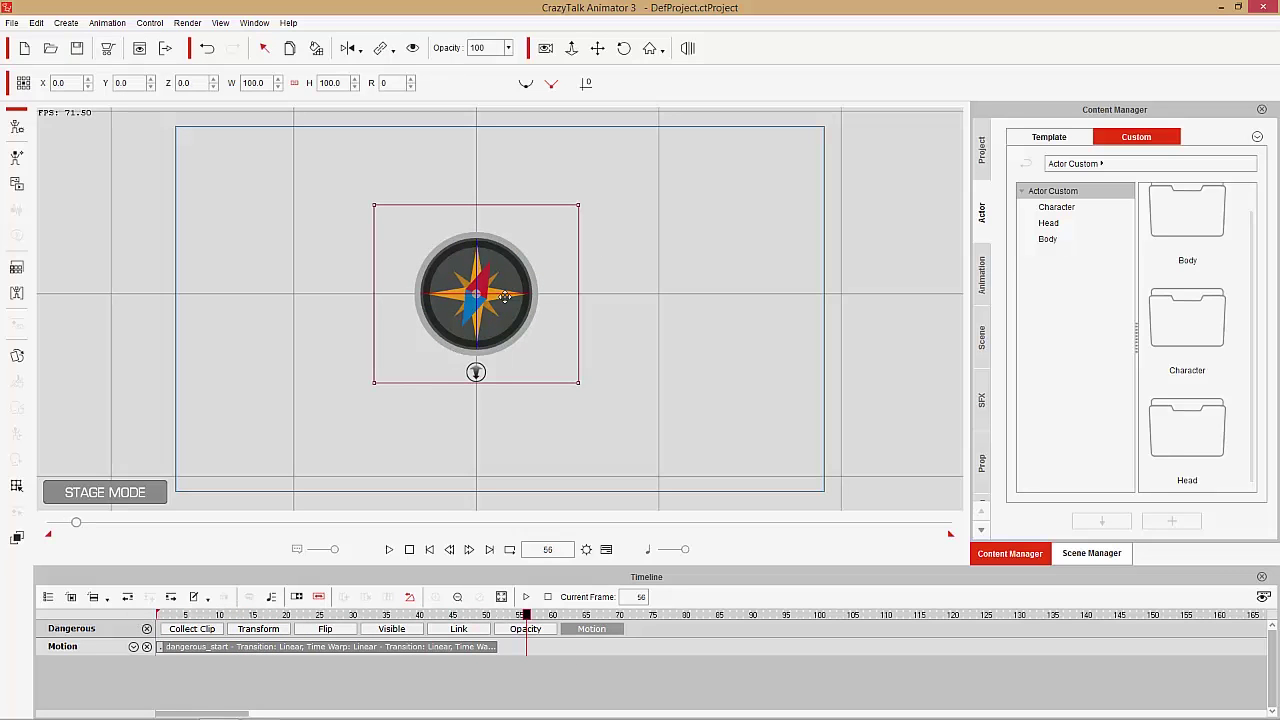
pyautogui.scroll(3, 717, 375)
pyautogui.scroll(-1, 610, 190)
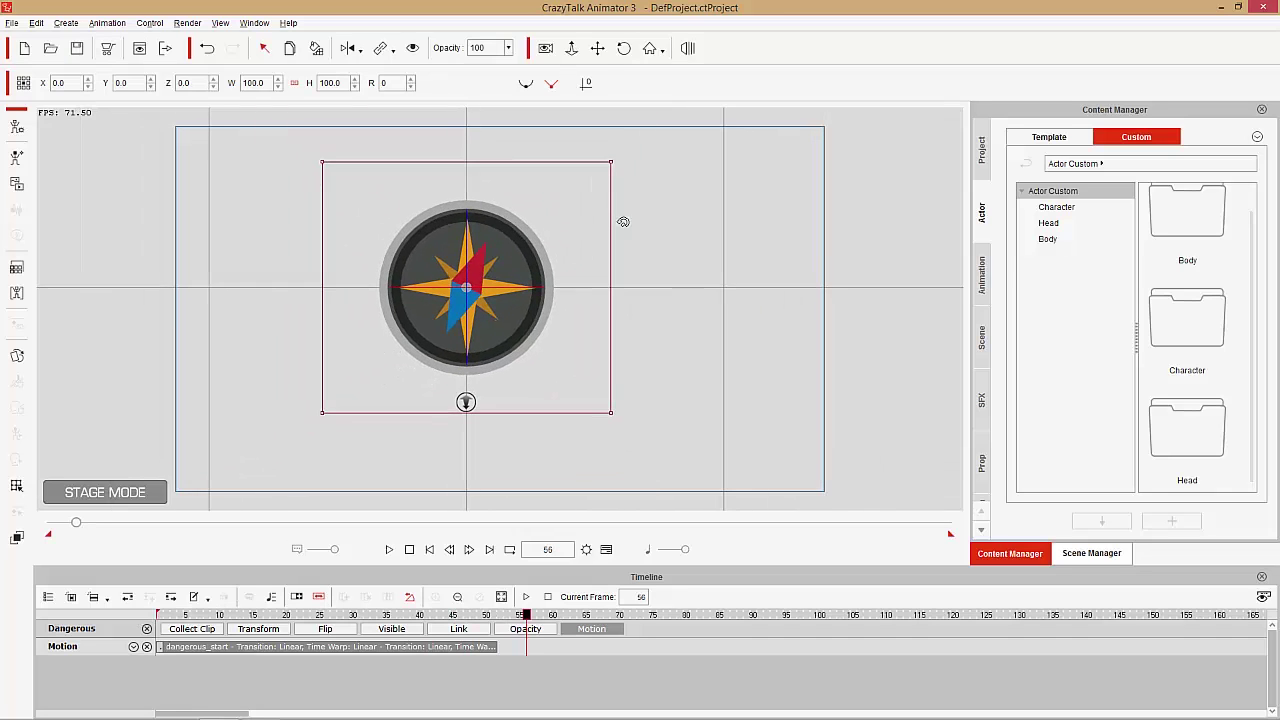
pyautogui.moveTo(620, 219); pyautogui.dragTo(717, 266)
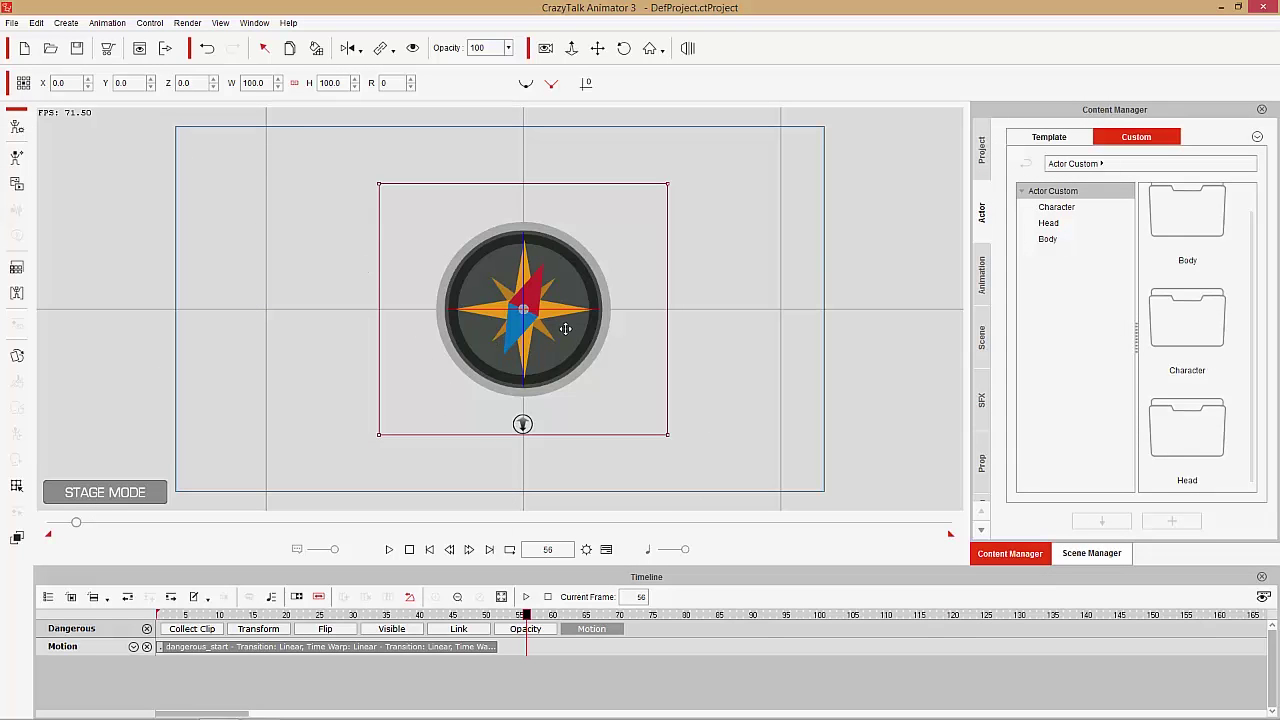
pyautogui.press('Delete')
# Step: Hide the timeline and add the Toaster template prop to the stage, rewound to frame 1
pyautogui.click(980, 460)
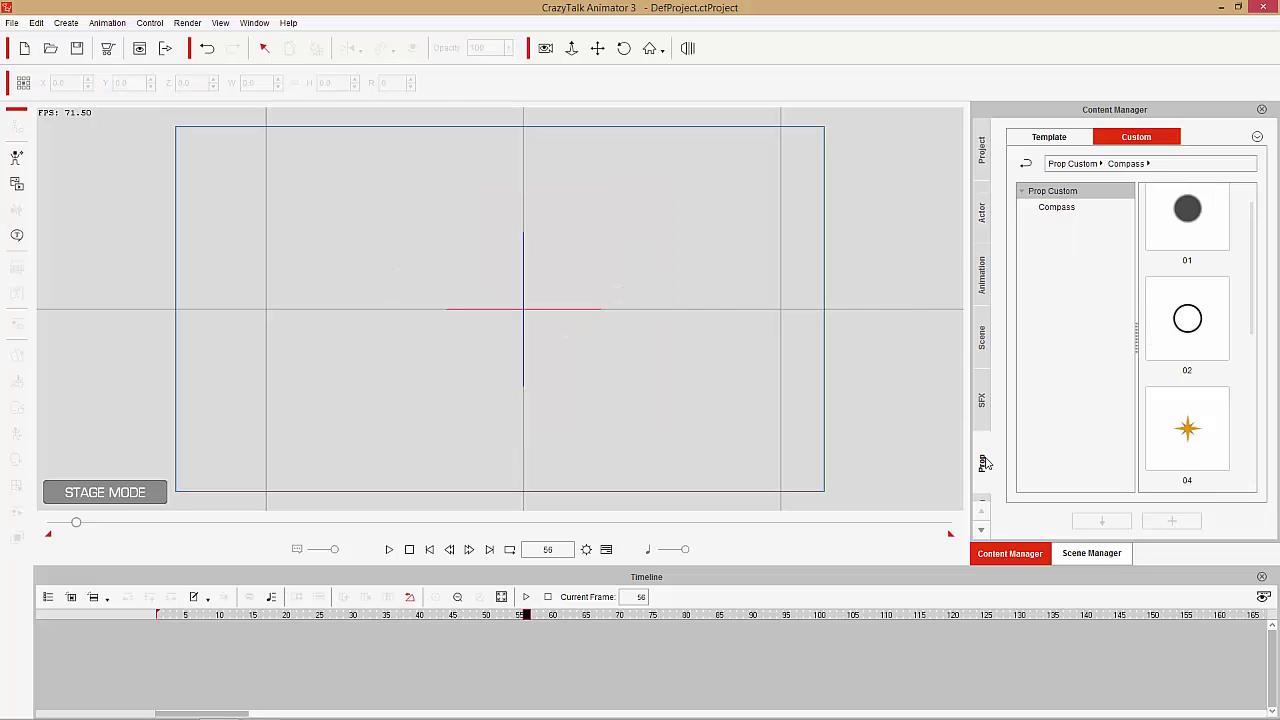
pyautogui.click(1050, 136)
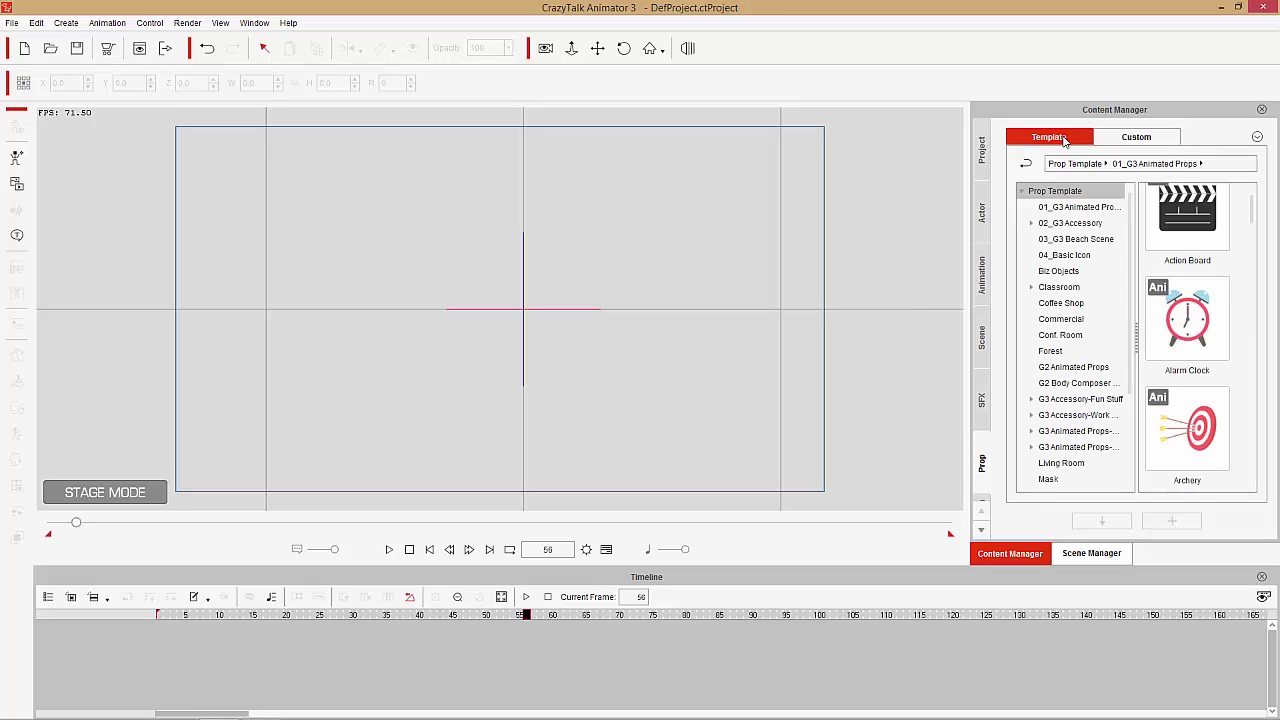
pyautogui.click(1261, 576)
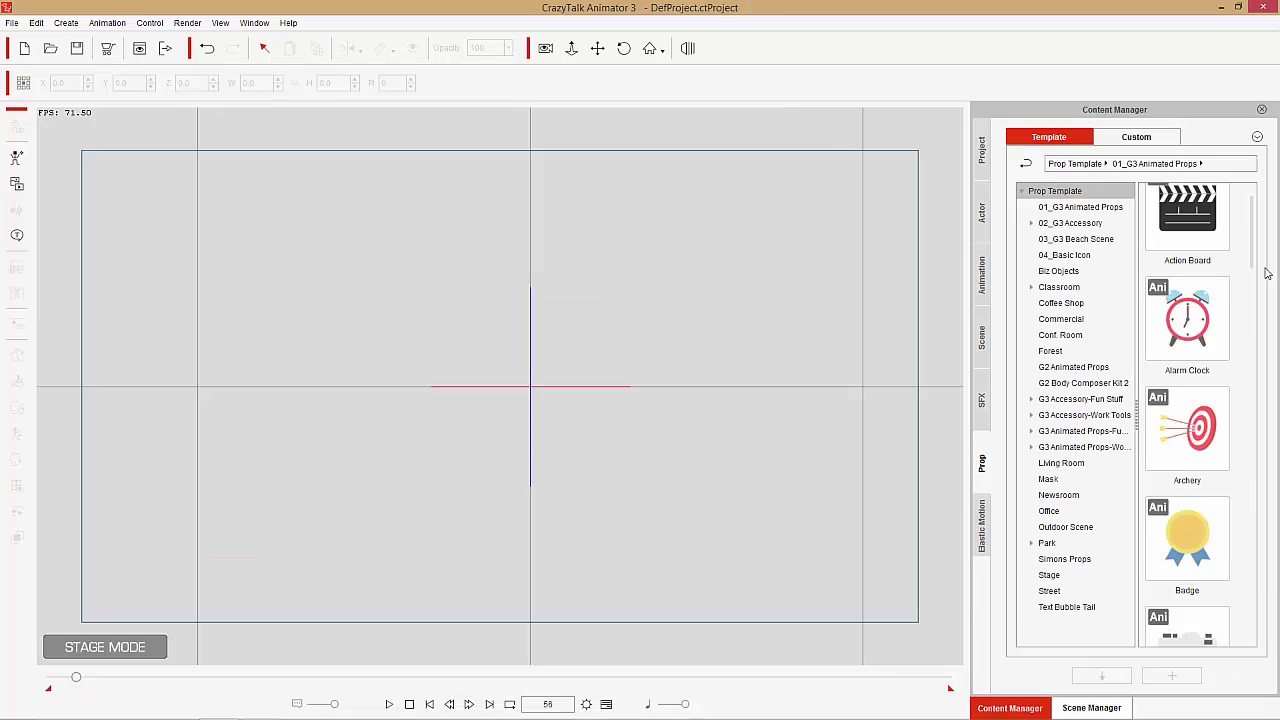
pyautogui.scroll(1, 1251, 212)
pyautogui.moveTo(1251, 212); pyautogui.dragTo(1253, 625)
pyautogui.doubleClick(1196, 600)
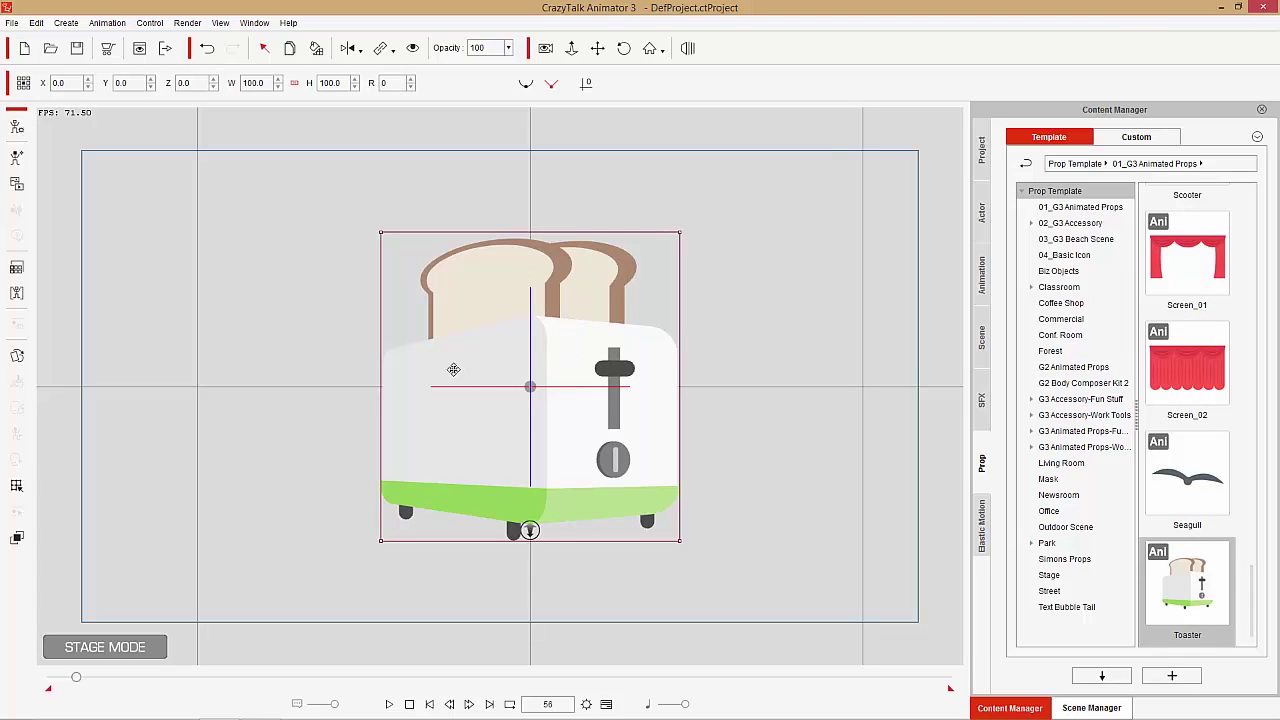
pyautogui.click(409, 704)
# Step: Play the toaster's toaster_popin action, then stop and rewind it
pyautogui.rightClick(497, 352)
pyautogui.moveTo(547, 365)
pyautogui.click(714, 412)
pyautogui.click(410, 704)
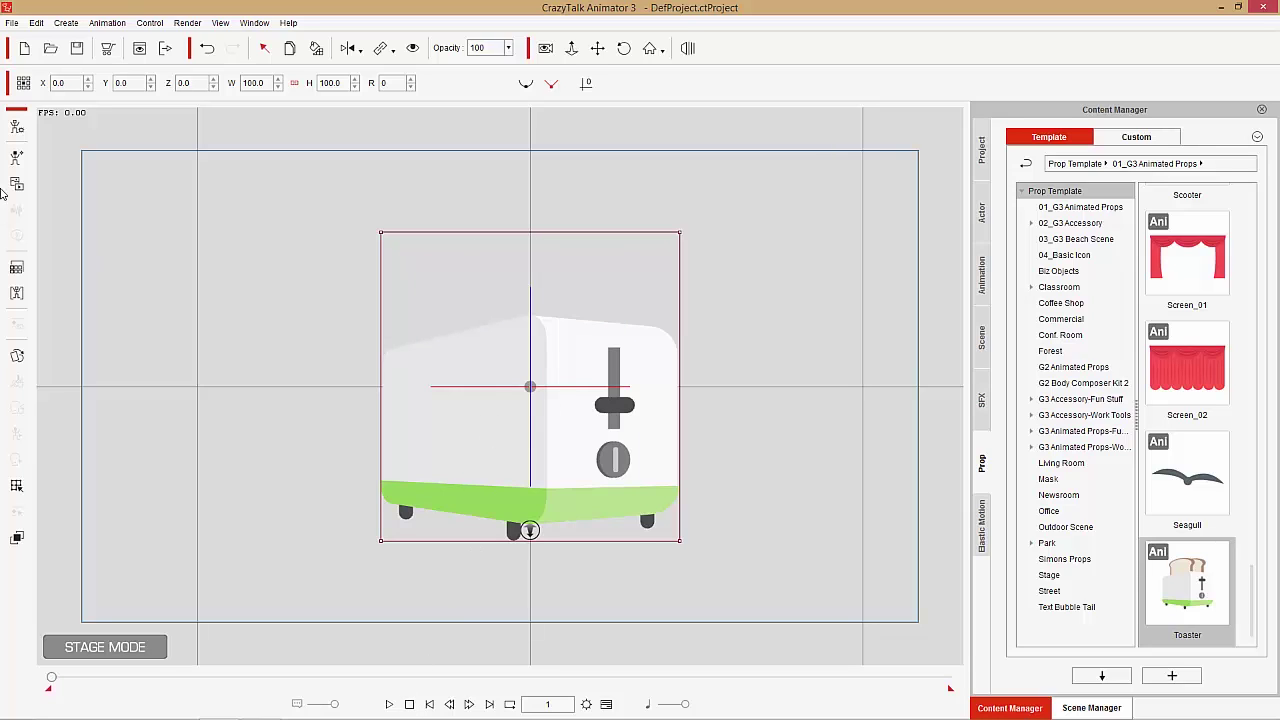
# Step: In Composer Mode, replace the toaster body with the custom Nest and the back toast with Bird
pyautogui.click(16, 128)
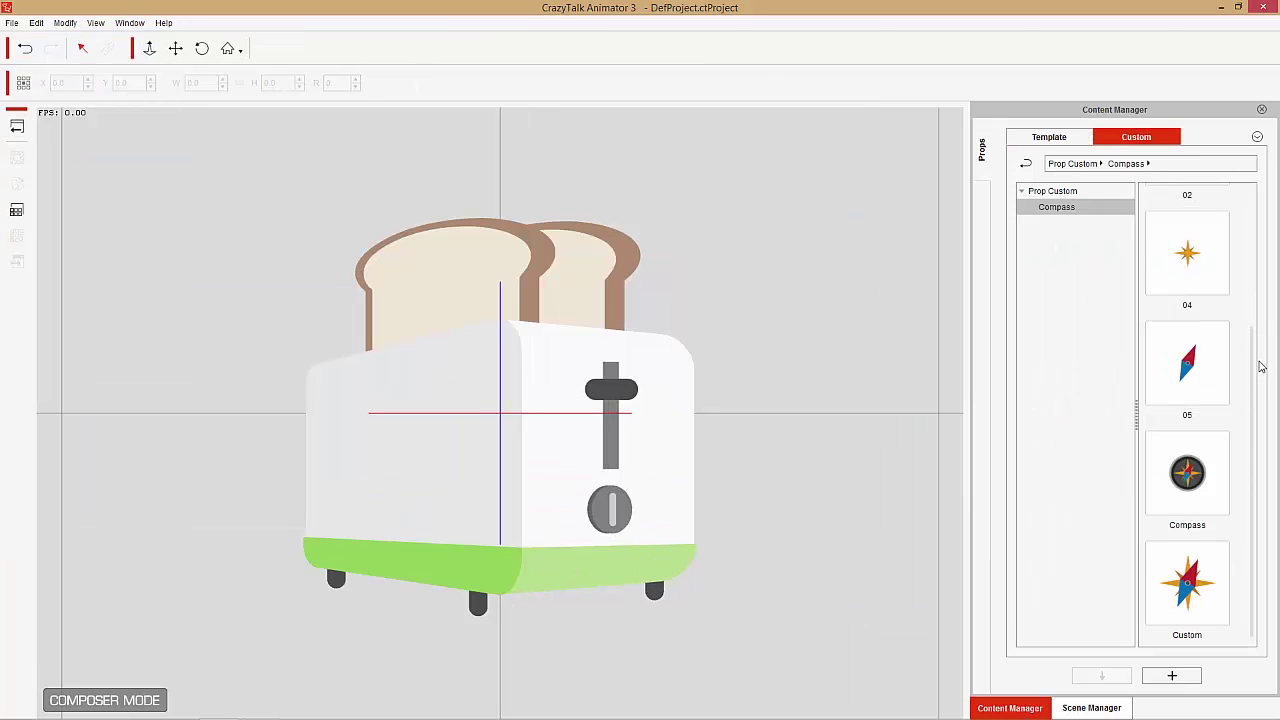
pyautogui.scroll(5, 1257, 363)
pyautogui.click(1063, 194)
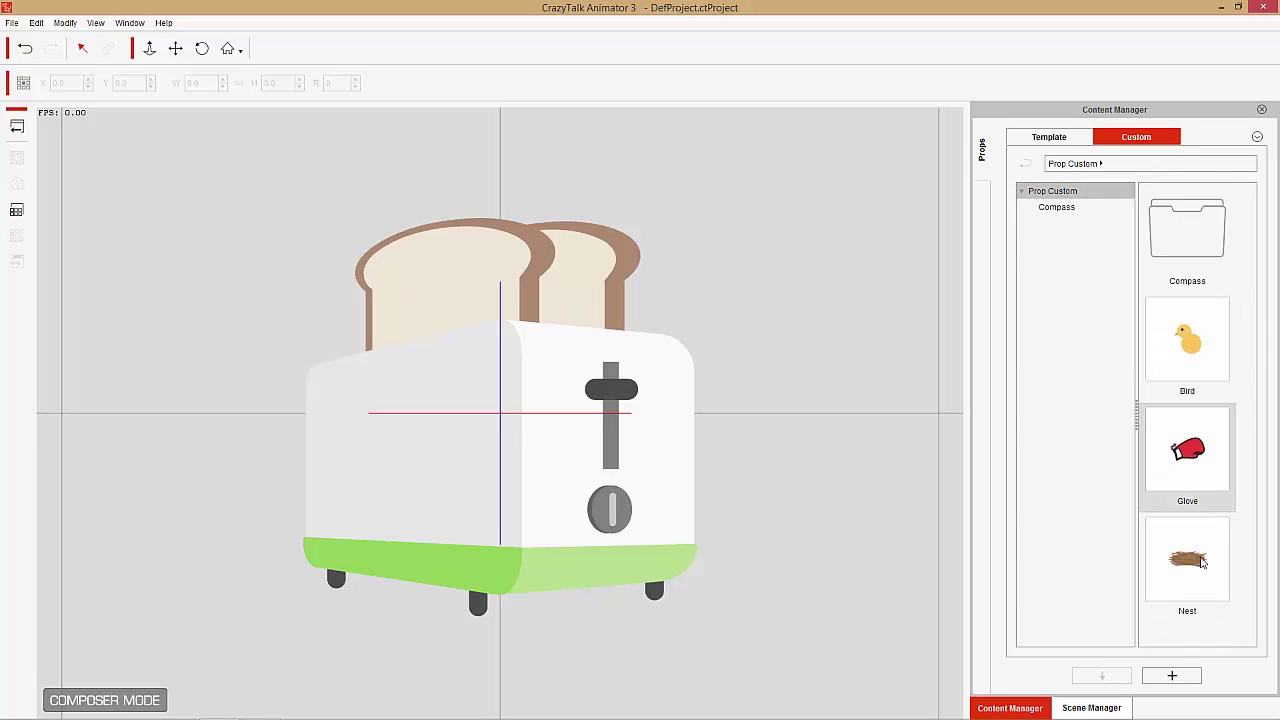
pyautogui.click(417, 463)
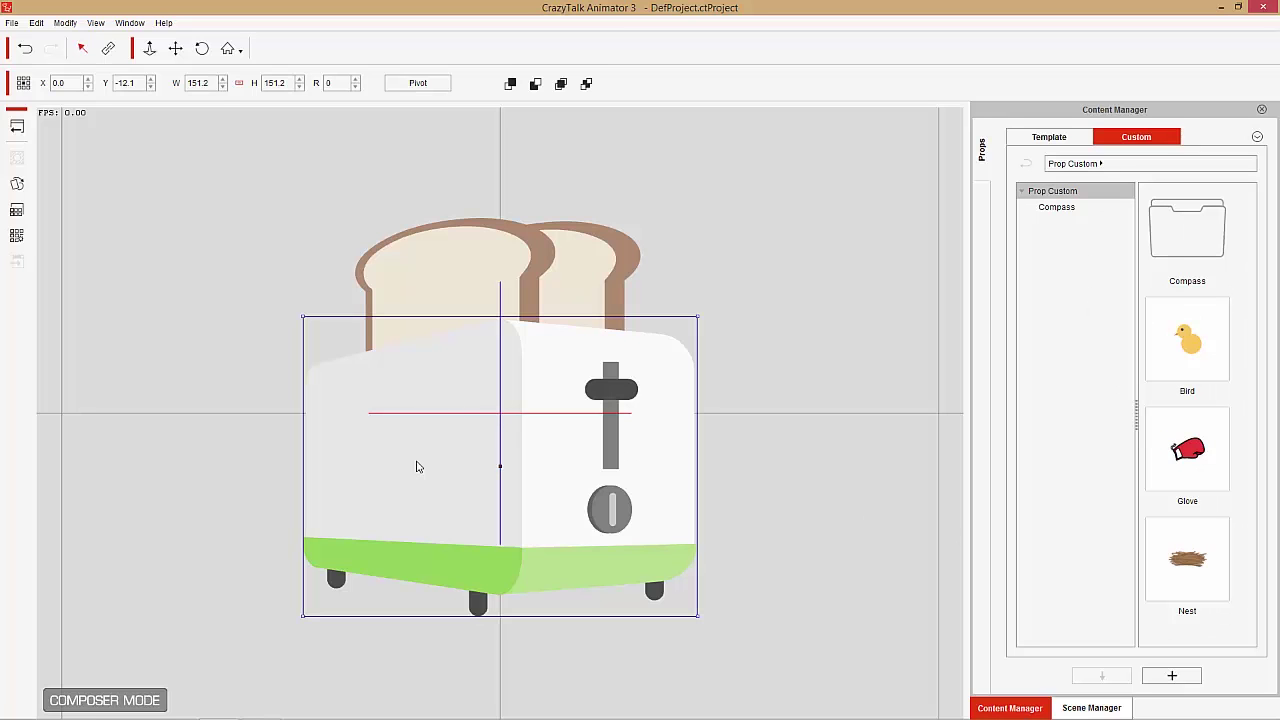
pyautogui.doubleClick(1205, 586)
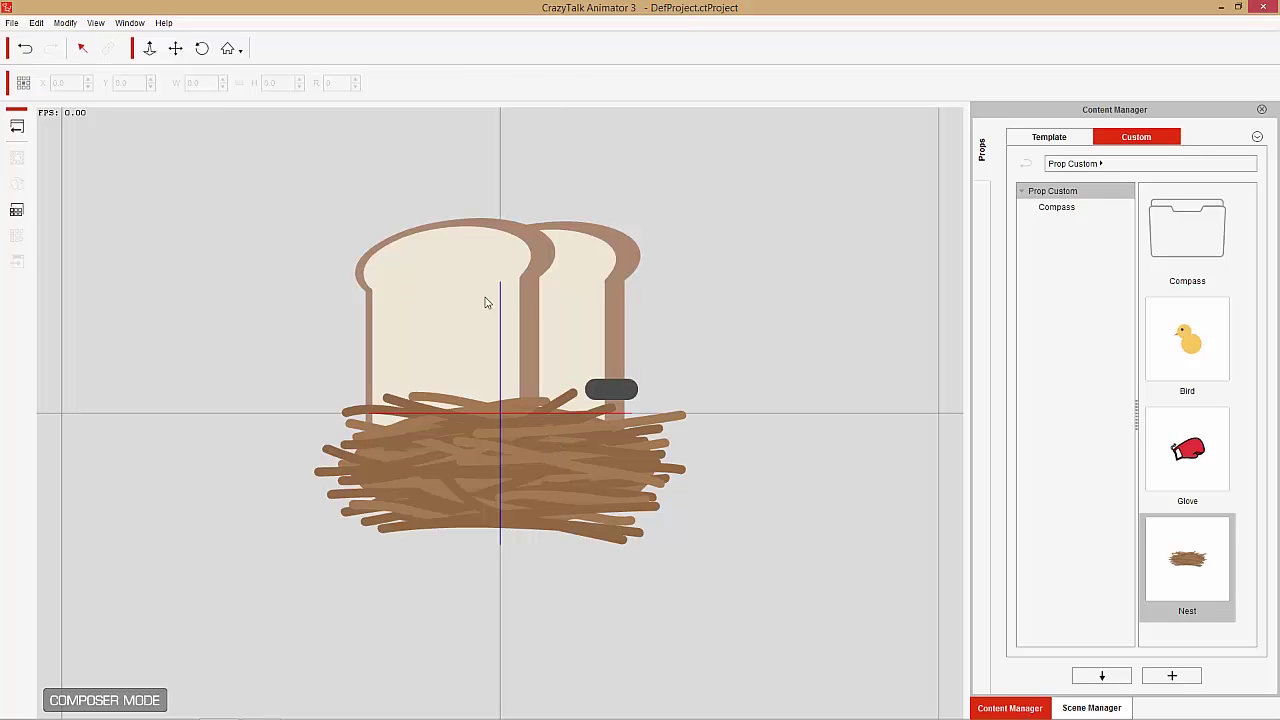
pyautogui.click(602, 285)
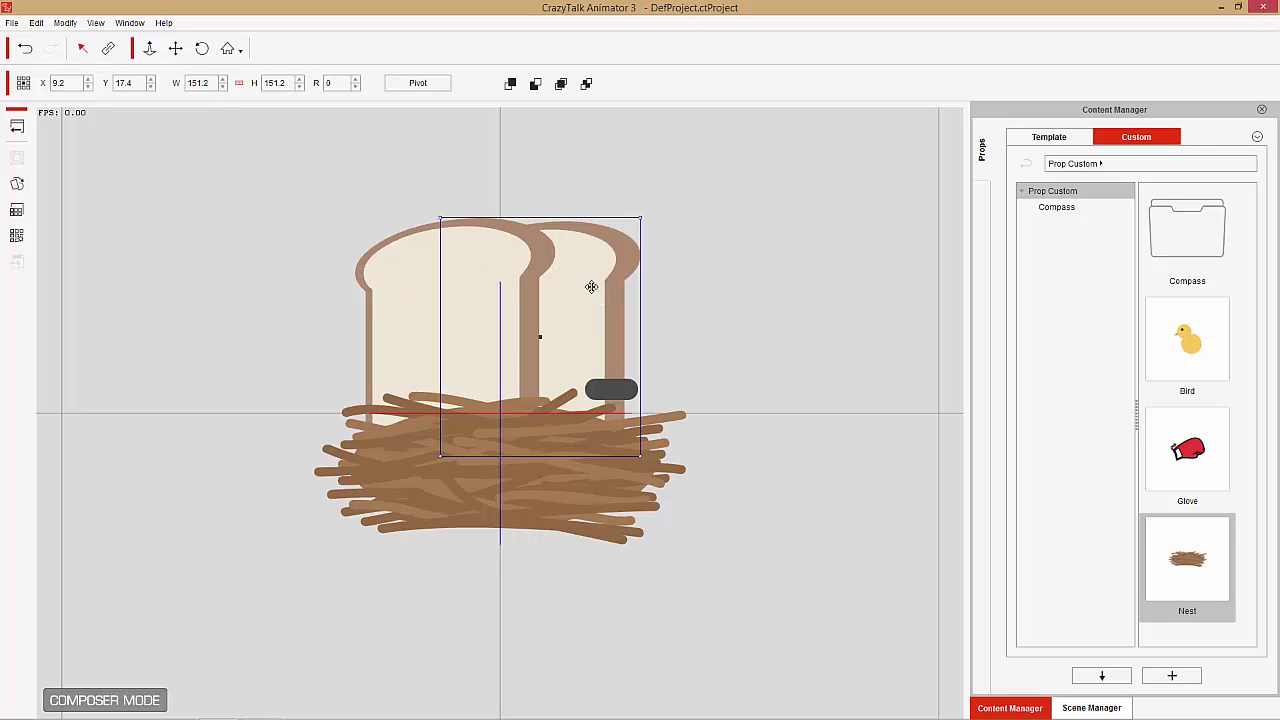
pyautogui.doubleClick(1189, 347)
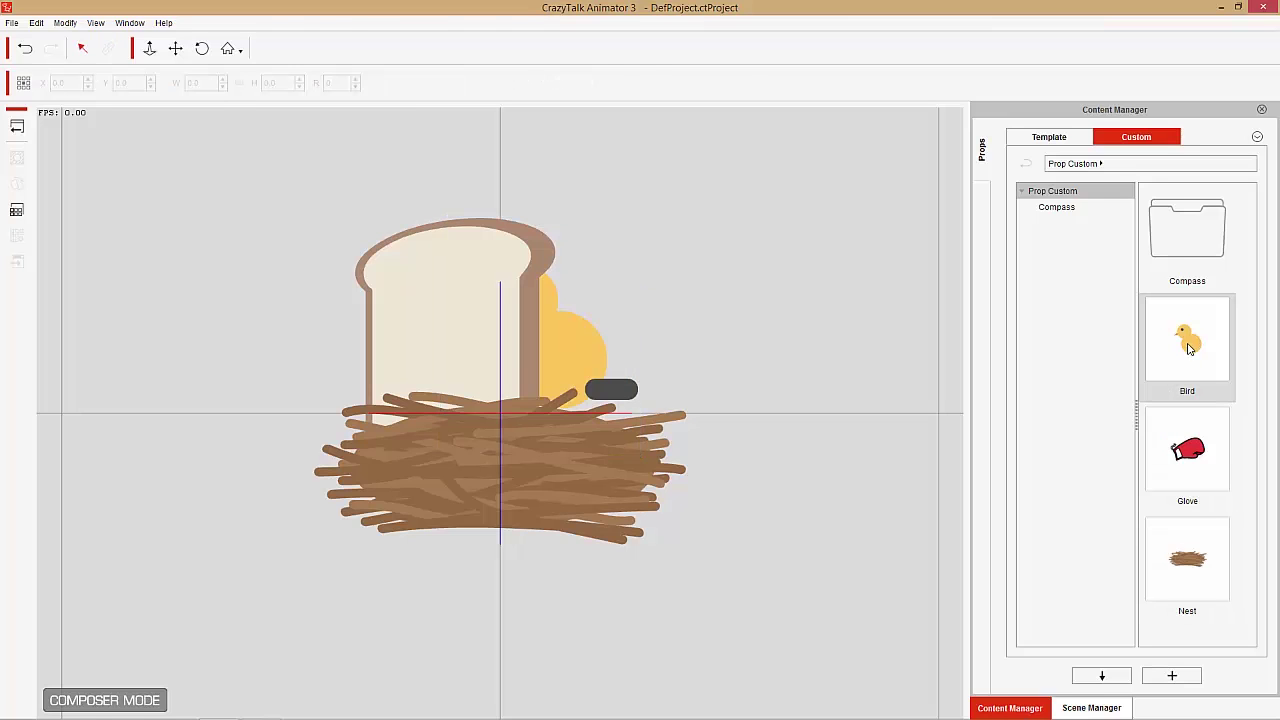
# Step: Delete the lever and remaining bread slice, nudge the bird down into the nest, and return to Stage Mode
pyautogui.click(632, 396)
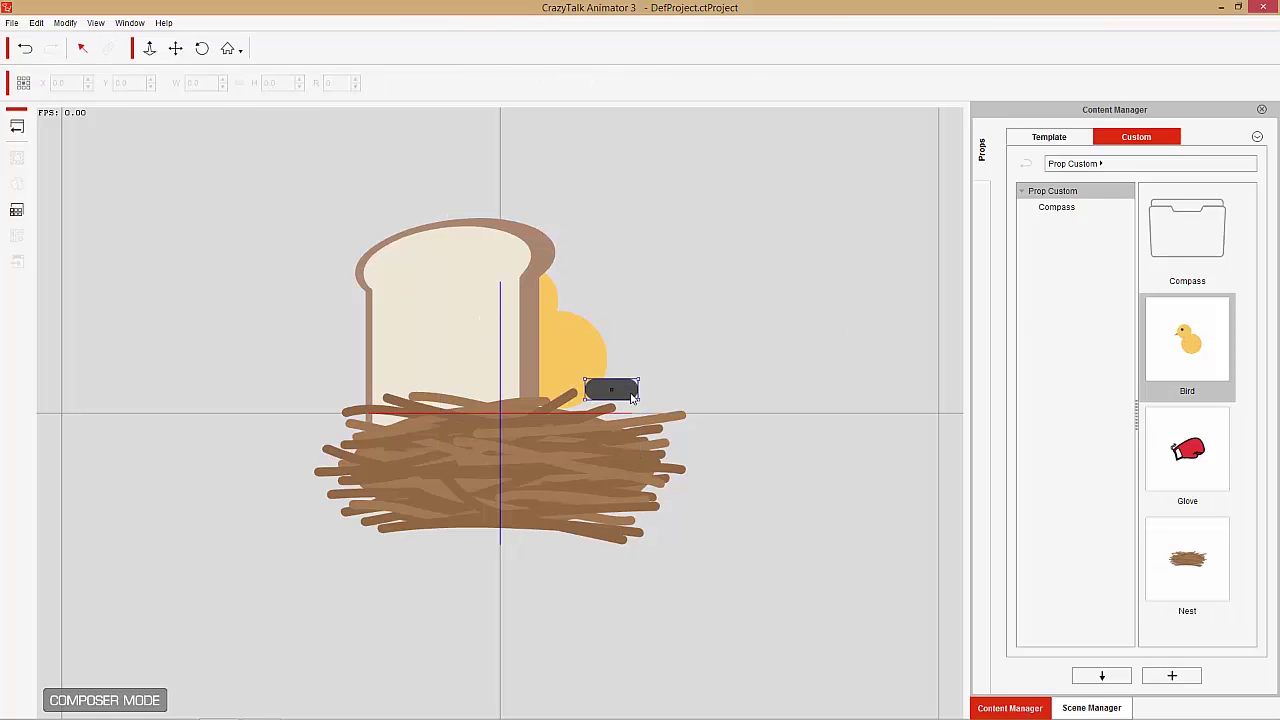
pyautogui.press('Delete')
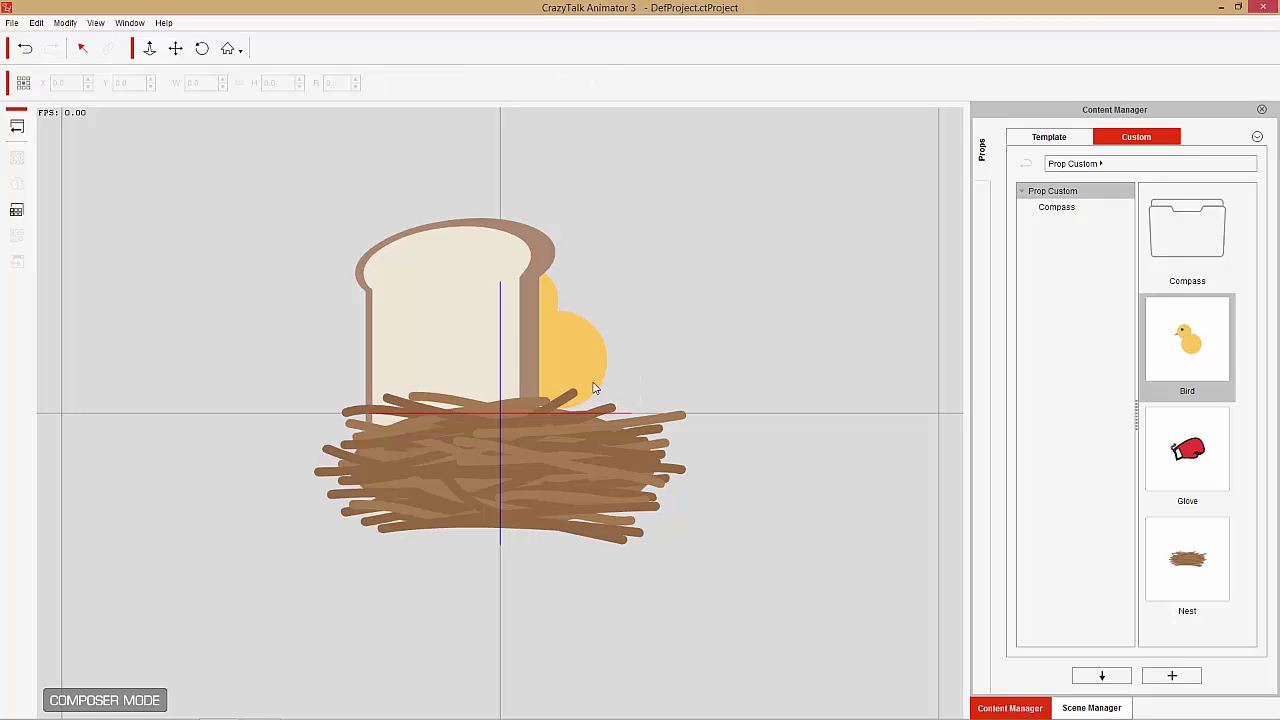
pyautogui.click(436, 264)
pyautogui.press('Delete')
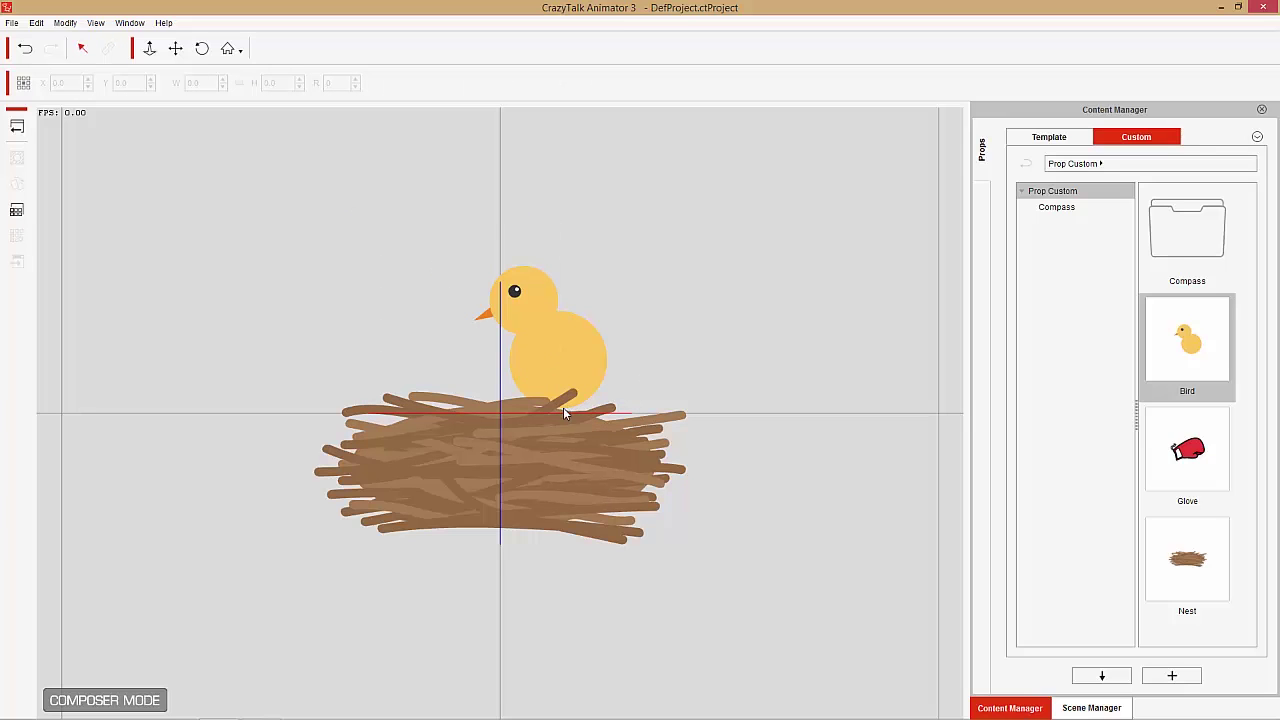
pyautogui.click(545, 349)
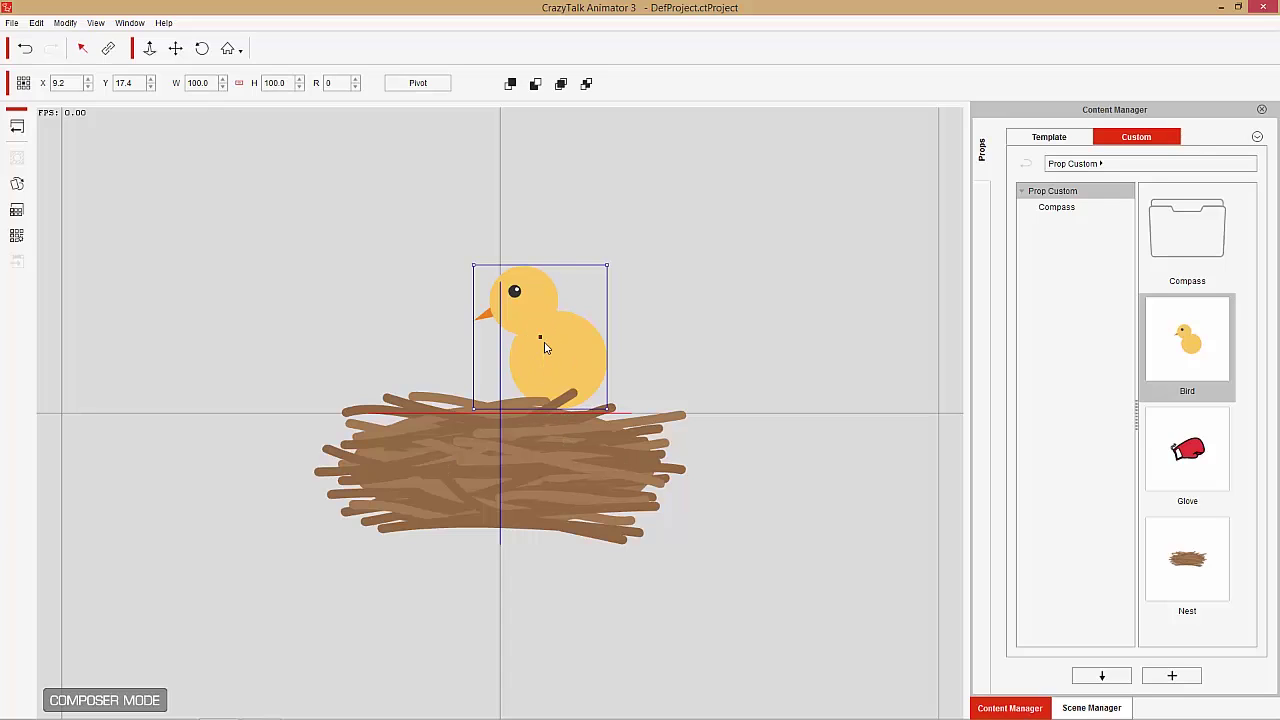
pyautogui.press('Down')
pyautogui.press('Down')
pyautogui.press('Down')
pyautogui.press('Down')
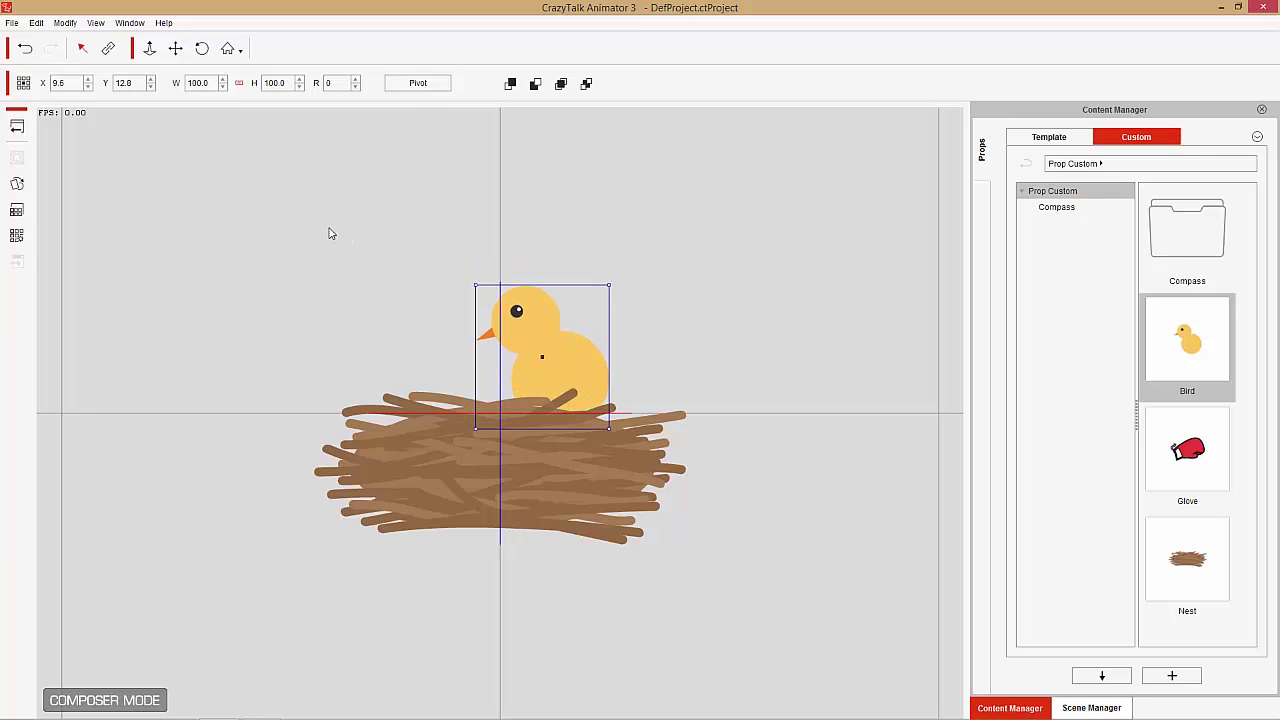
pyautogui.click(16, 122)
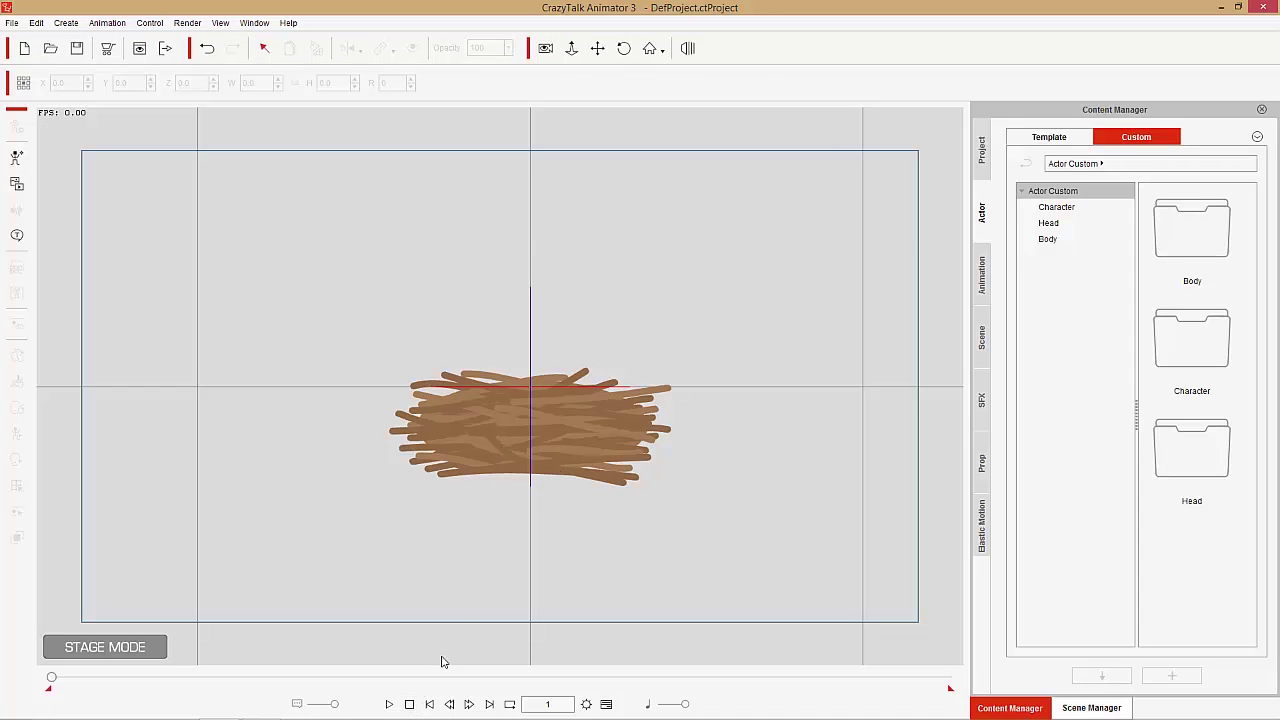
# Step: Play and replay the bird popping into the twig nest, then stop at frame 1
pyautogui.click(390, 705)
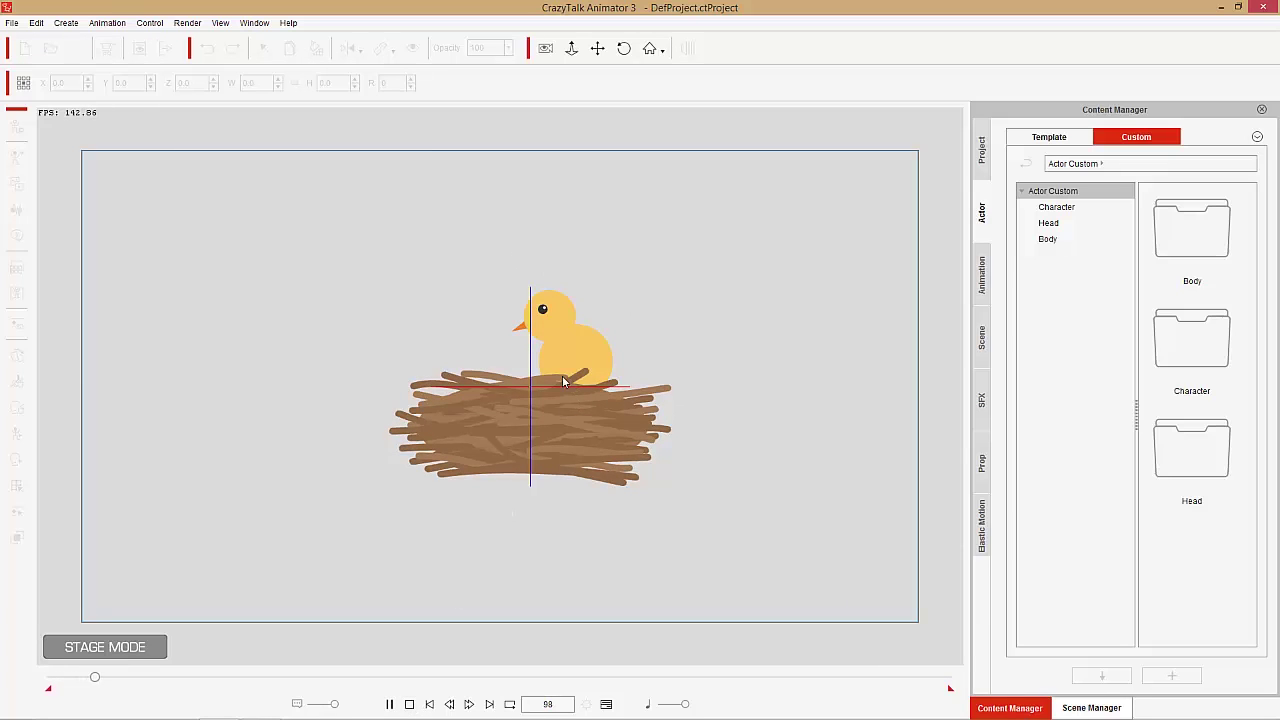
pyautogui.click(410, 704)
pyautogui.click(410, 704)
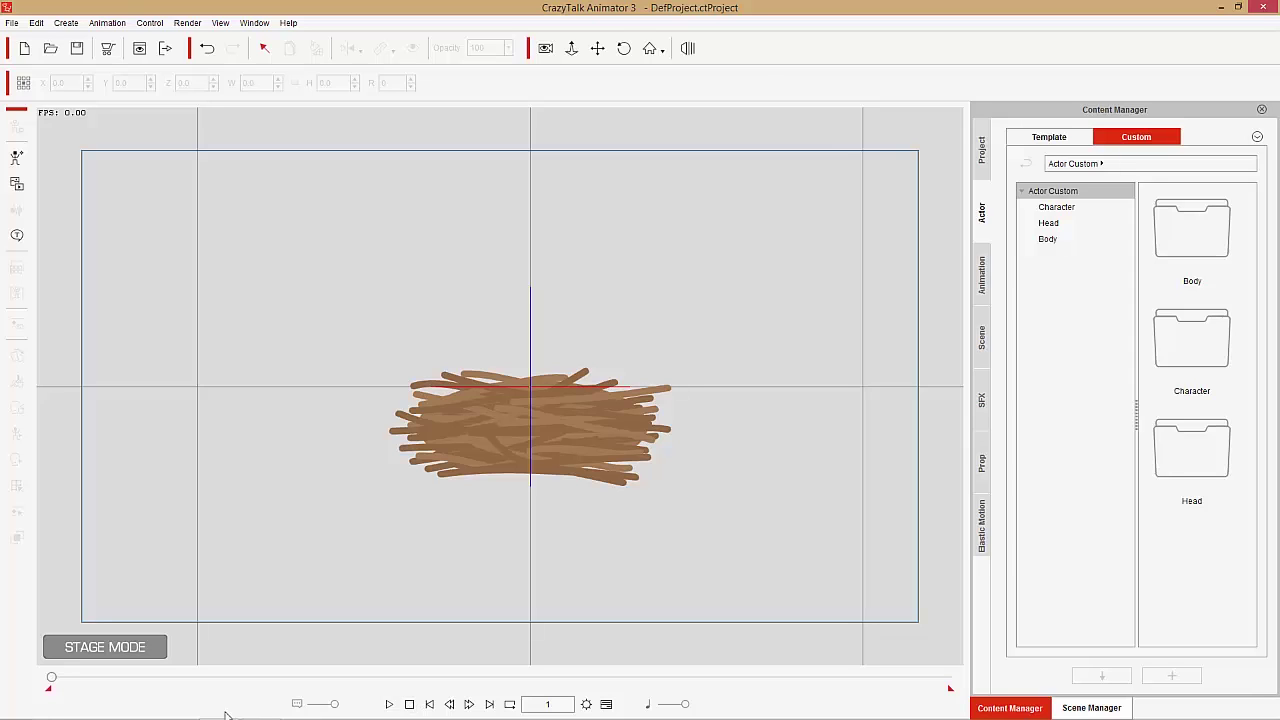
pyautogui.click(389, 704)
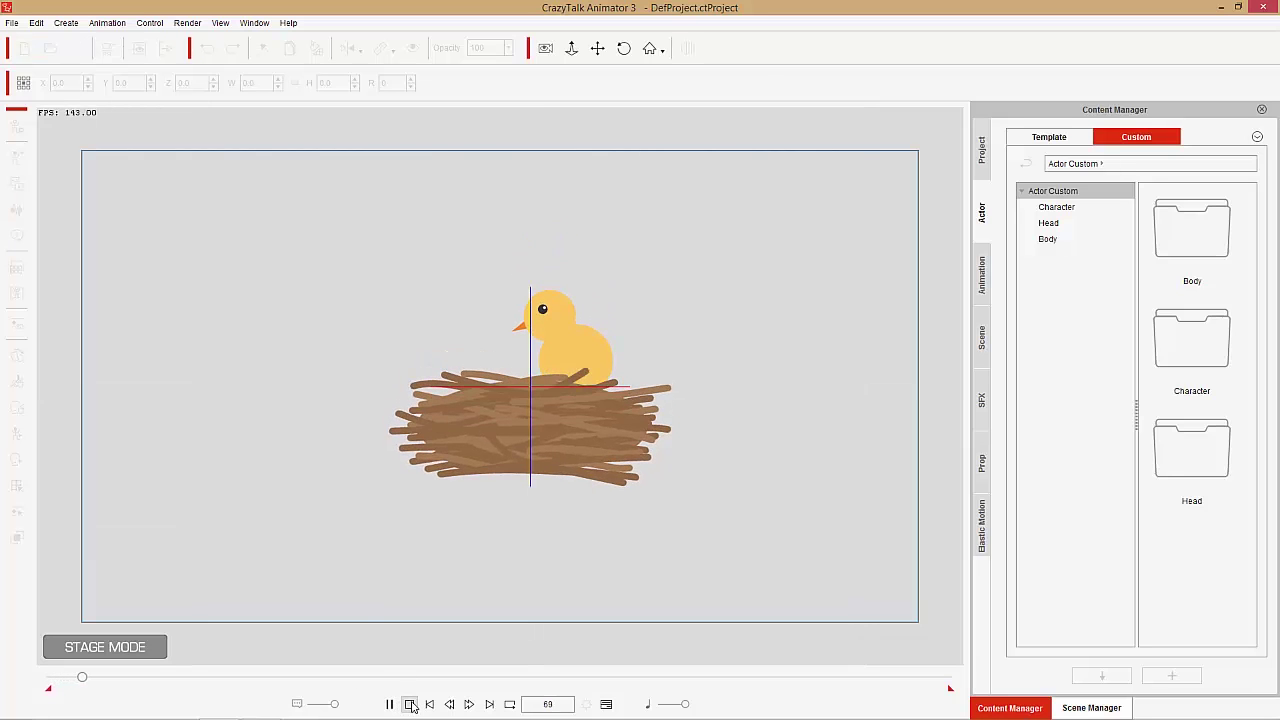
pyautogui.click(410, 705)
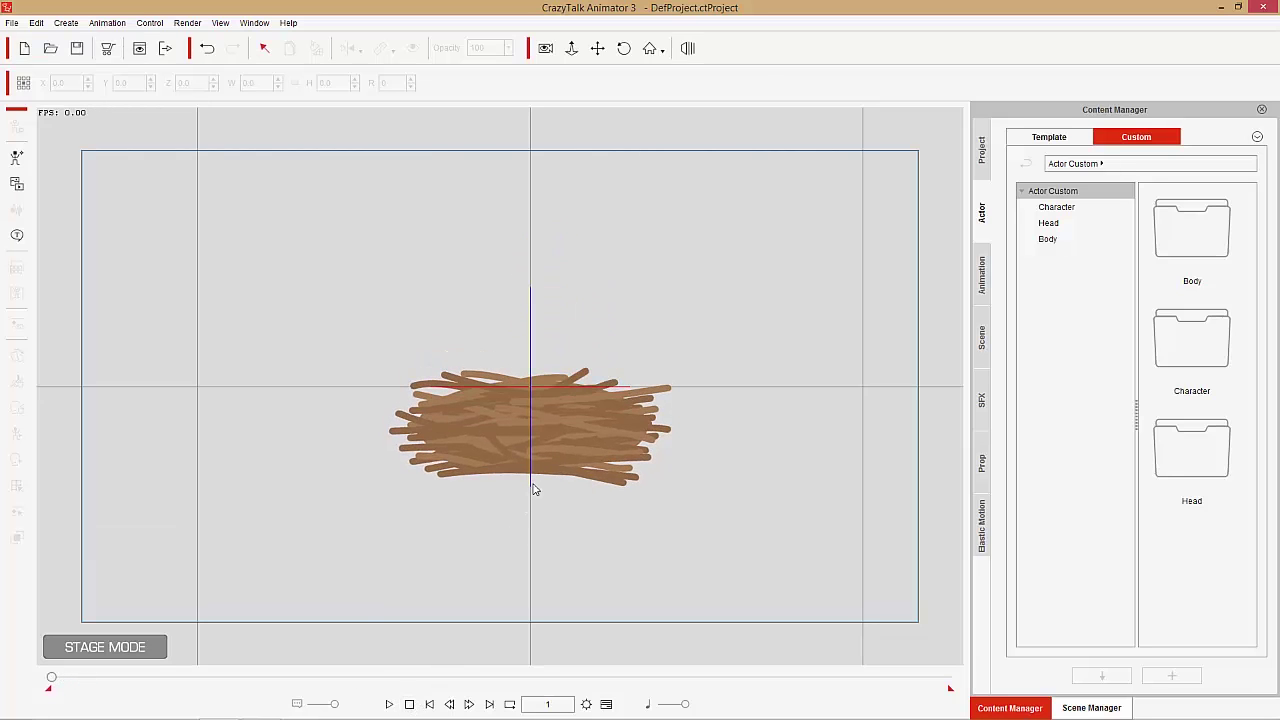